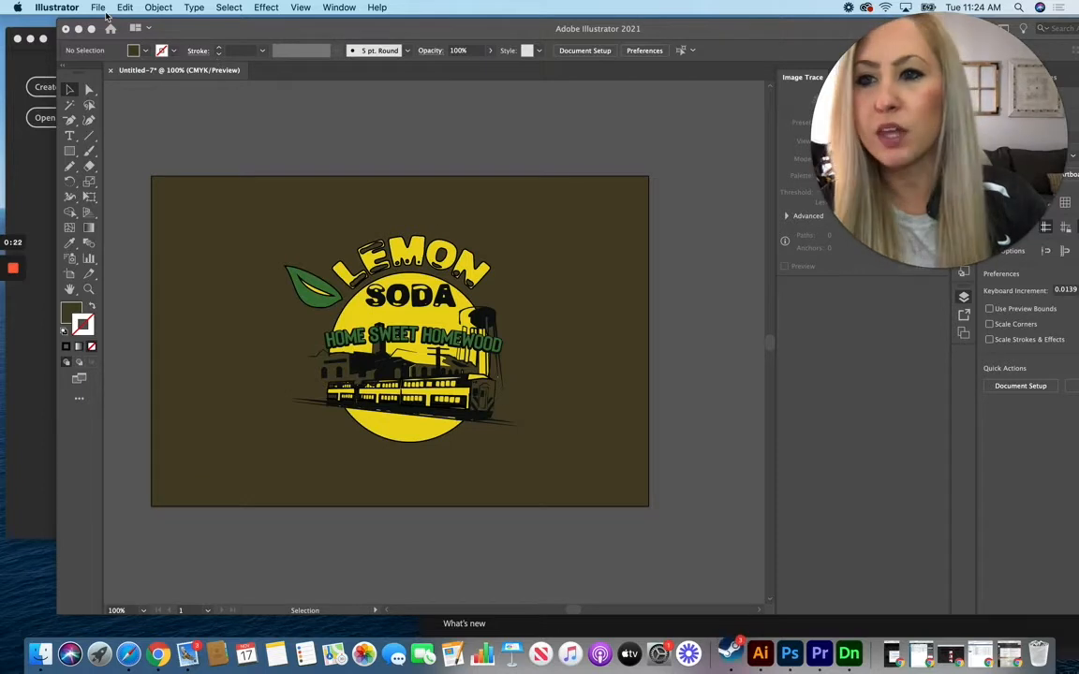
Save the lemon soda artwork to the Desktop as Bottle-7.ai in Adobe Illustrator format, accepting the default Illustrator options.
left_click(97, 7)
left_click(144, 115)
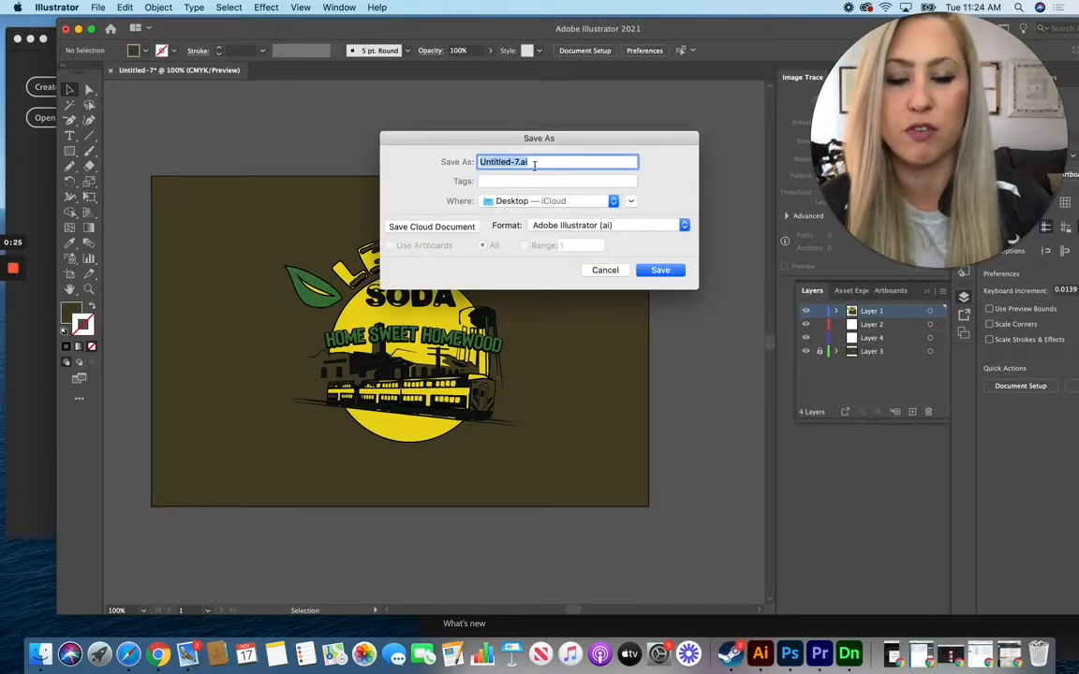
left_click(483, 163)
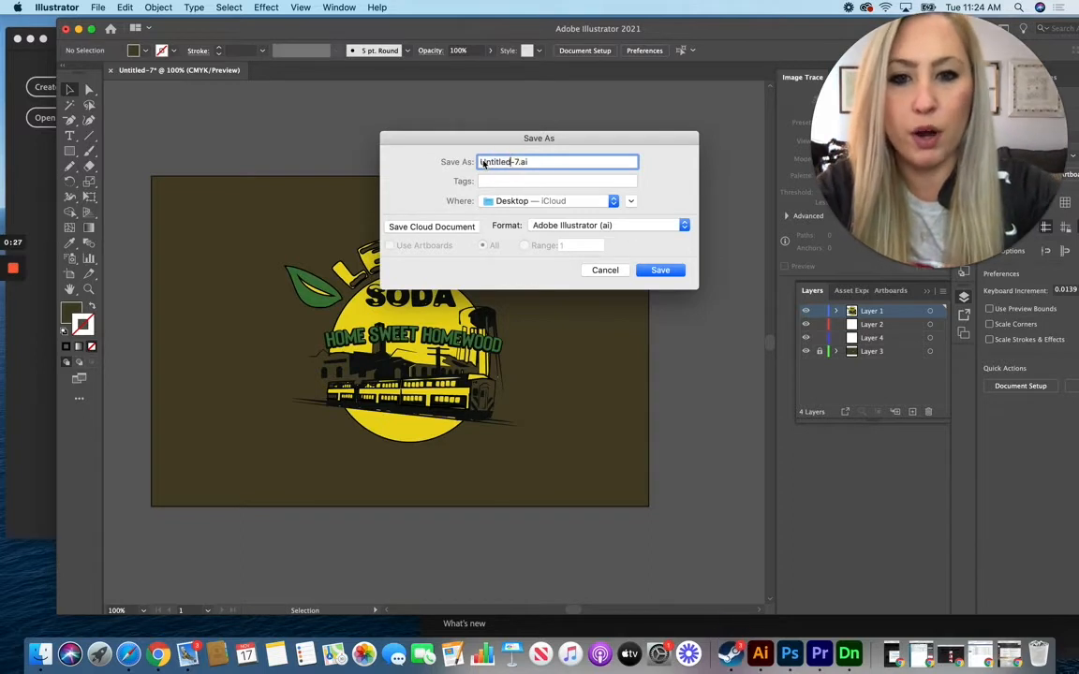
left_click_drag(481, 162, 509, 165)
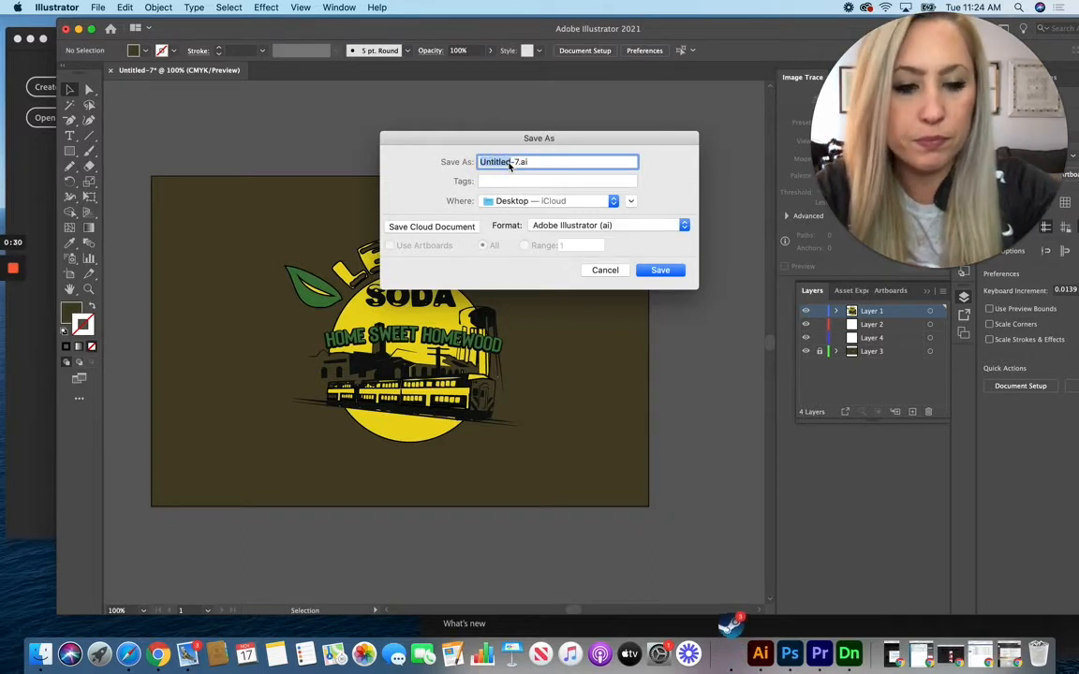
type("Bottle")
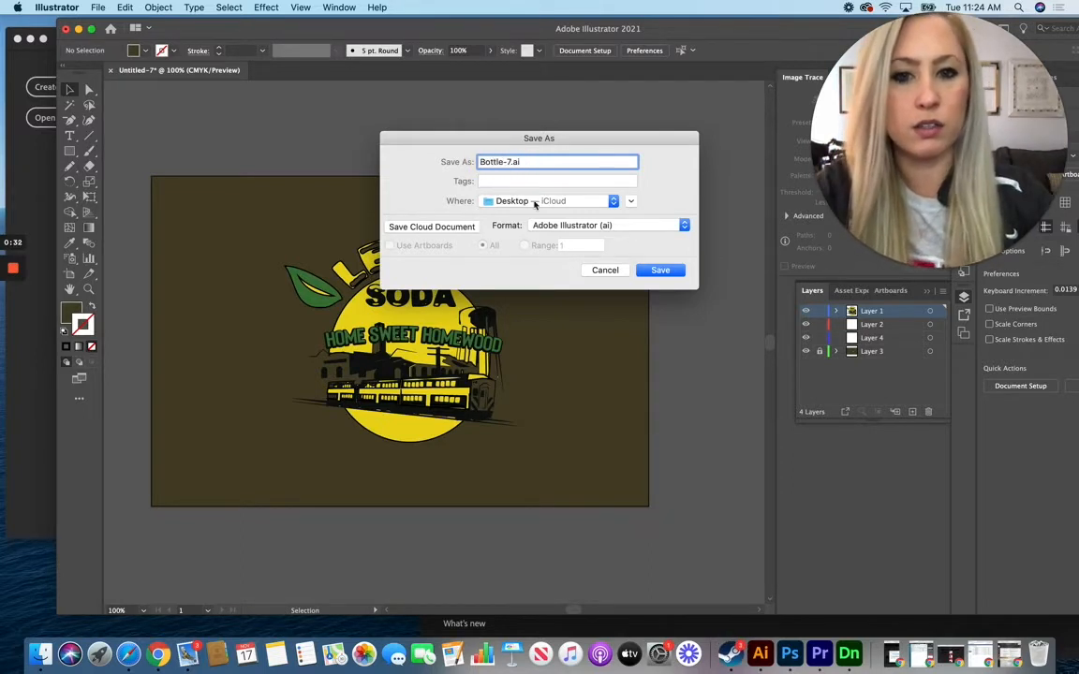
left_click(660, 270)
left_click(811, 503)
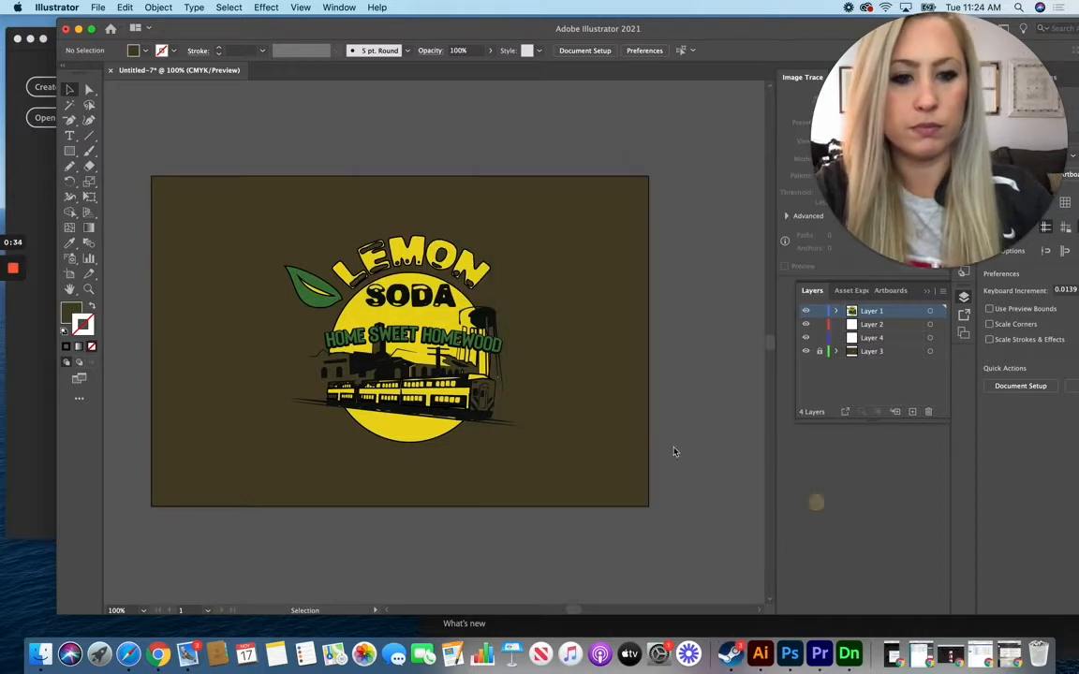
Switch to Photoshop and open Bottle-7.ai from the Desktop, importing it in RGB Color mode.
key("super+m")
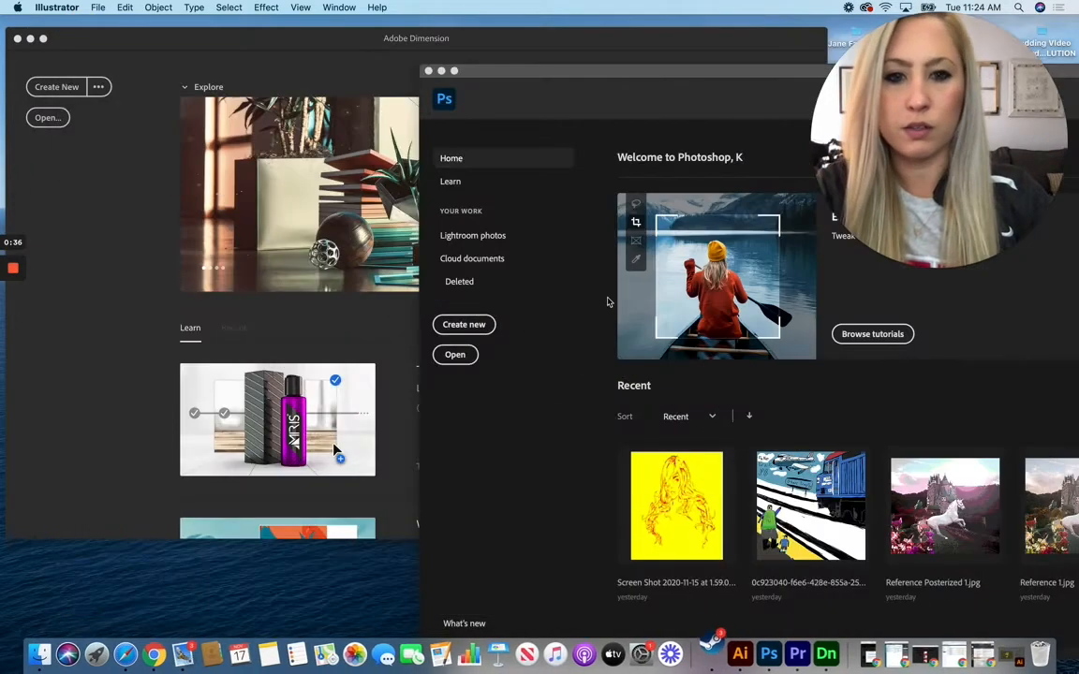
left_click_drag(606, 74, 255, 21)
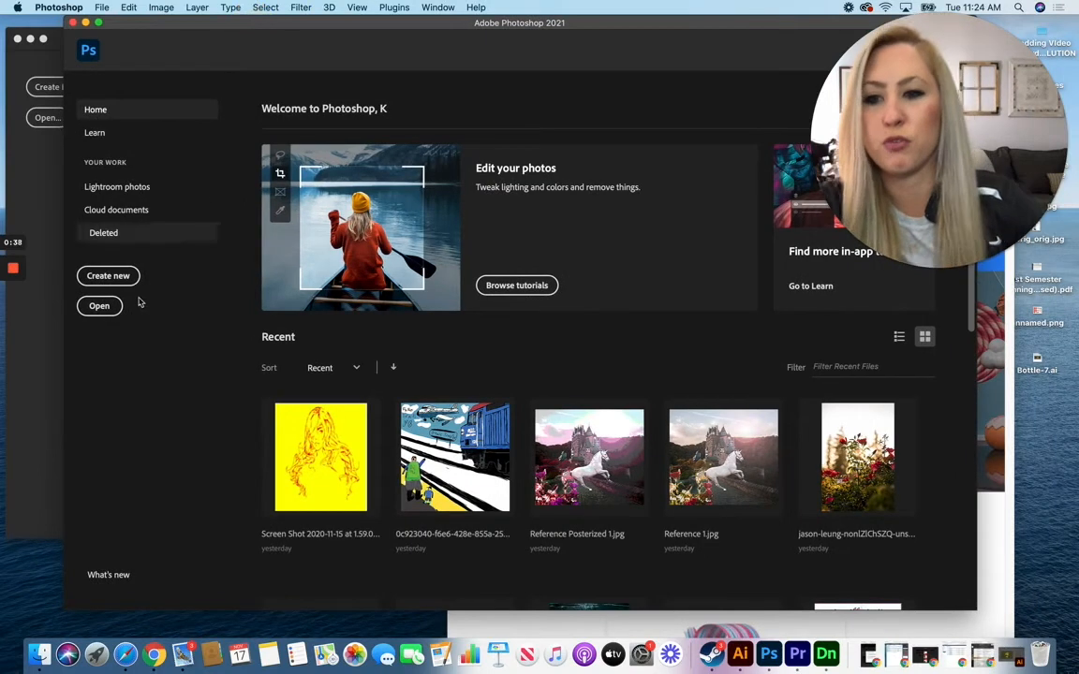
left_click(105, 305)
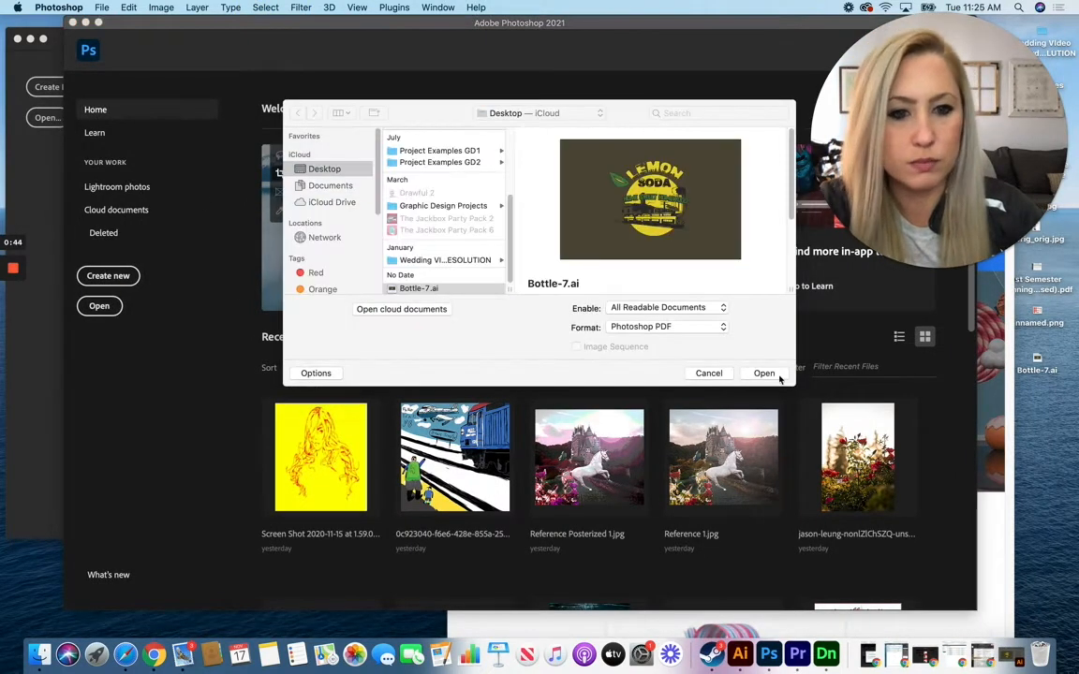
left_click(778, 377)
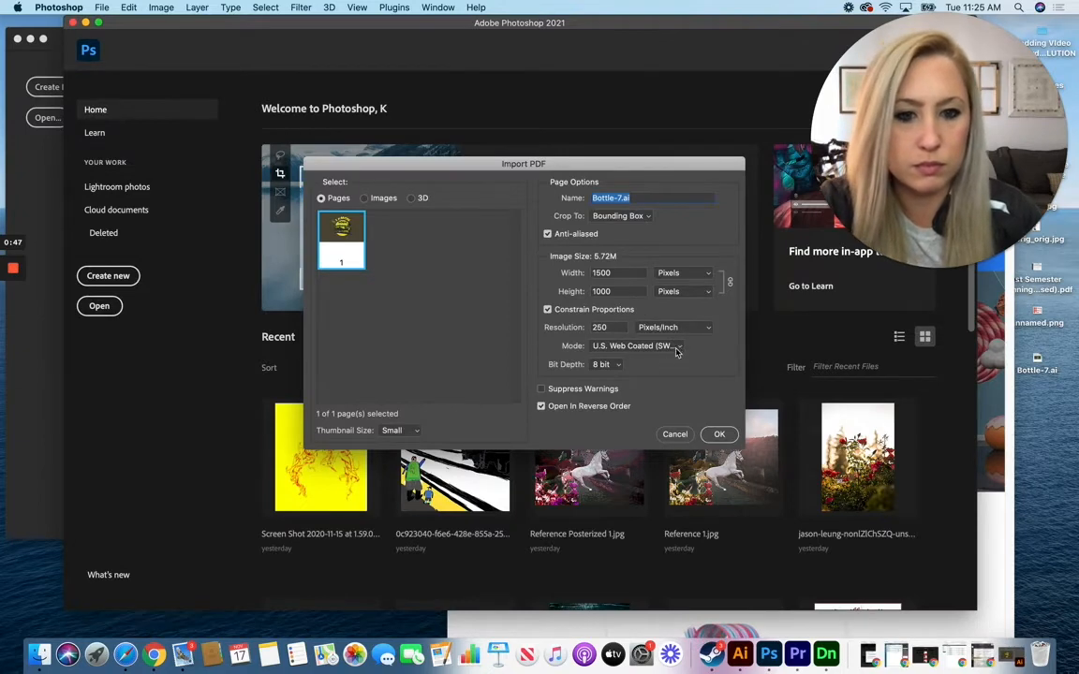
left_click(676, 348)
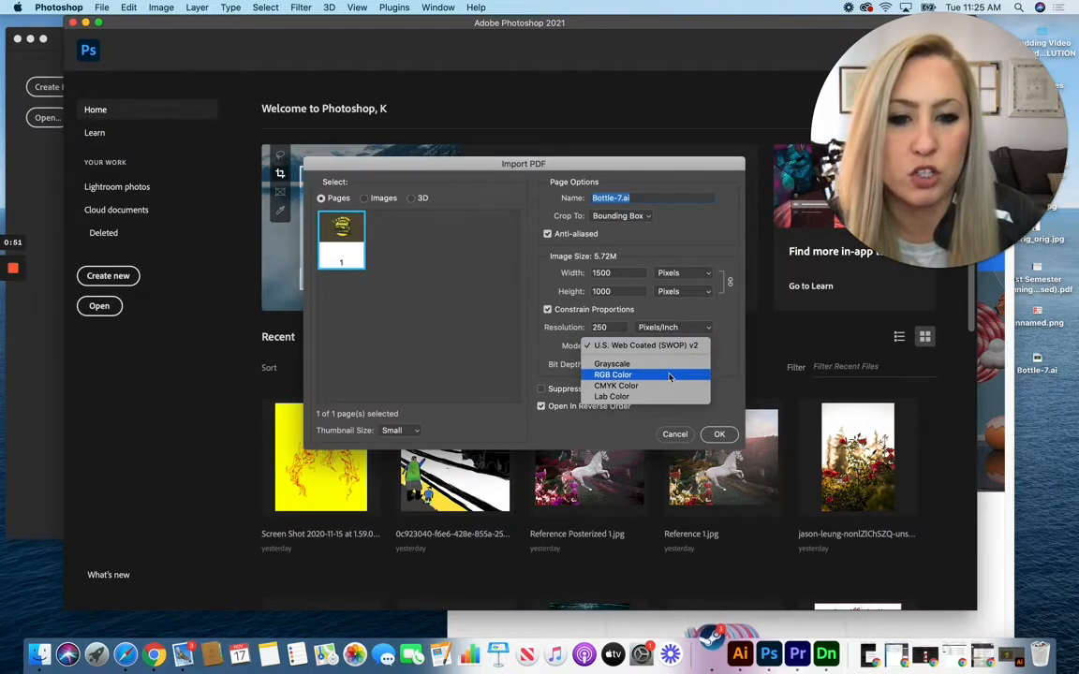
left_click(669, 375)
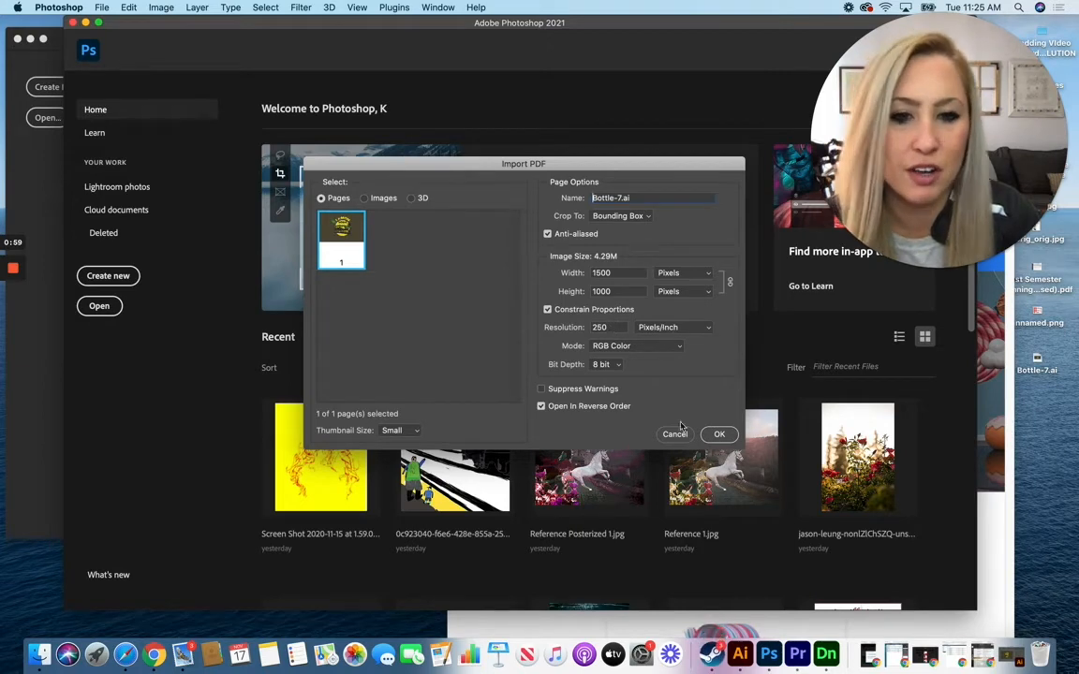
left_click(719, 434)
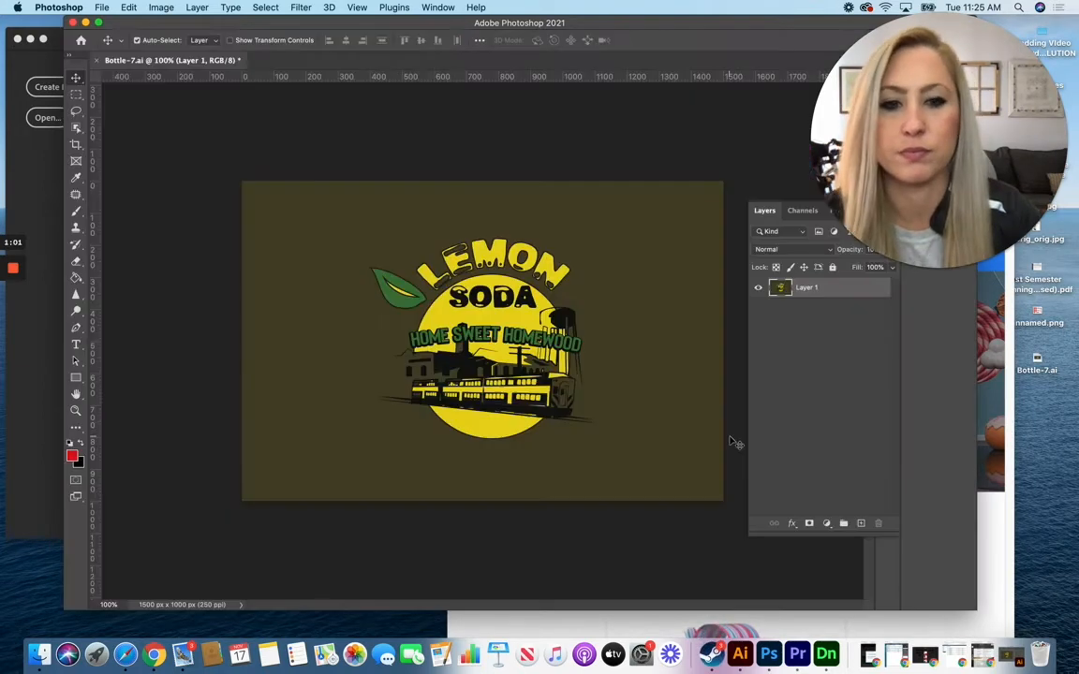
Save a JPEG copy of the artwork to the Desktop as Bottle-7.jpg at Maximum quality.
left_click(103, 8)
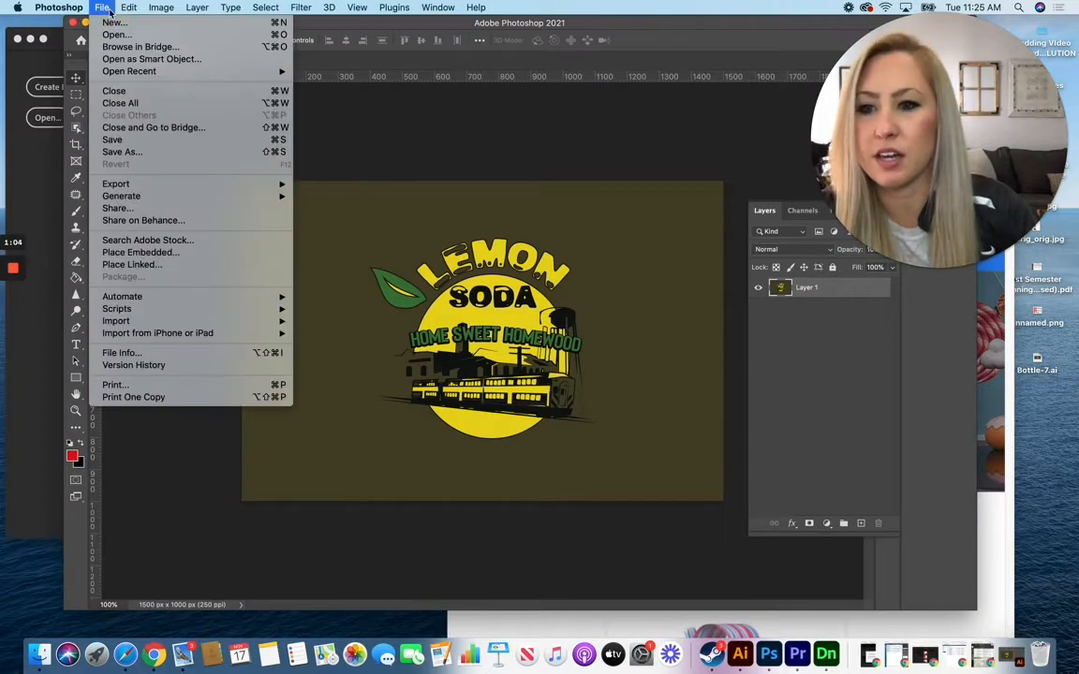
left_click(150, 152)
left_click(486, 197)
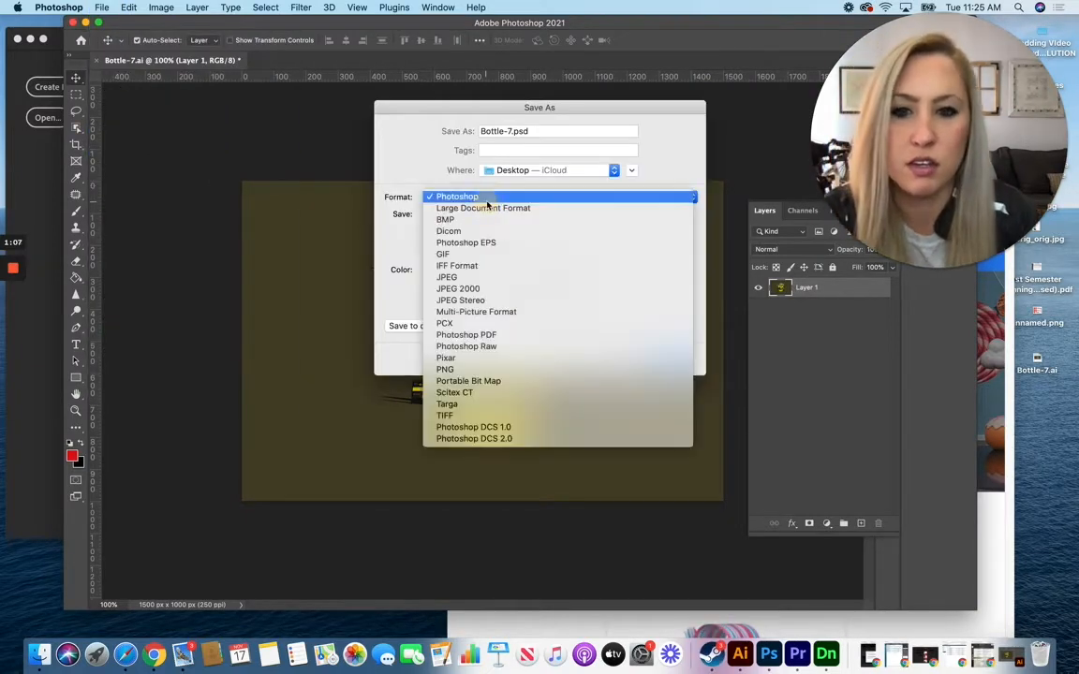
left_click(487, 277)
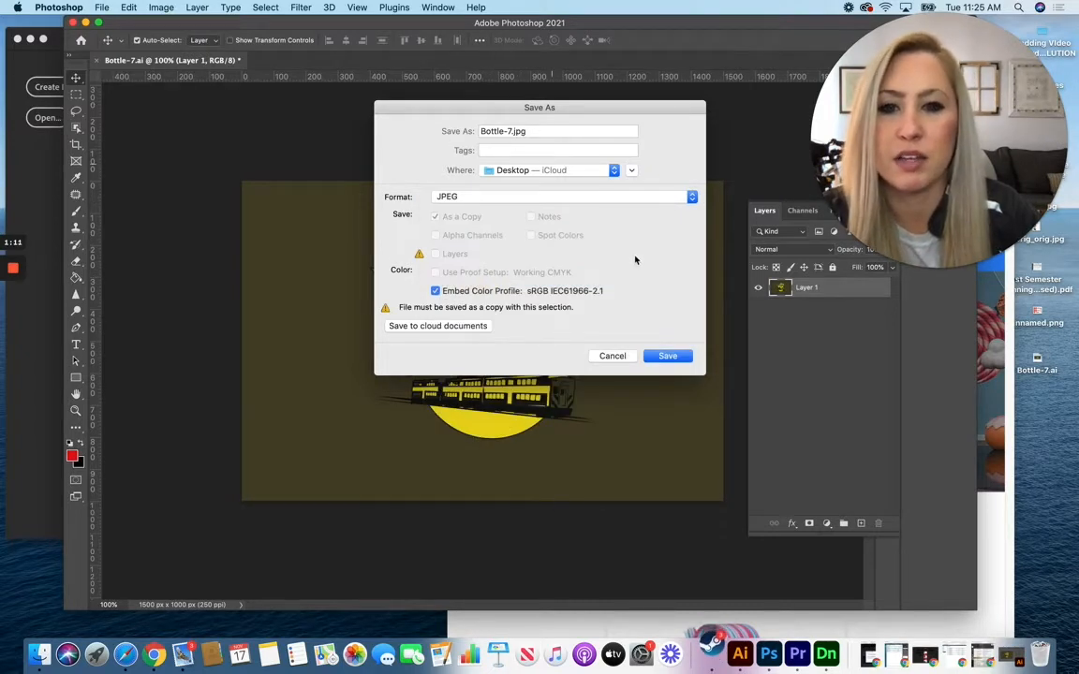
left_click(679, 357)
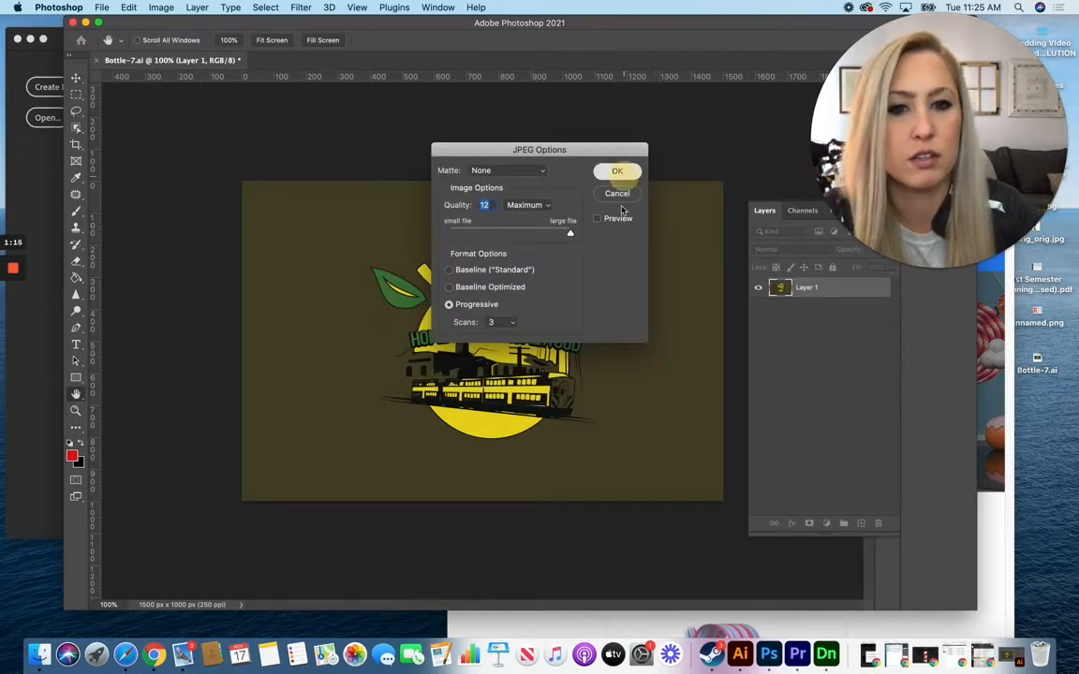
key("Return")
Switch to the Adobe Stock 3D assets page in Chrome and widen the browser window.
left_click(85, 21)
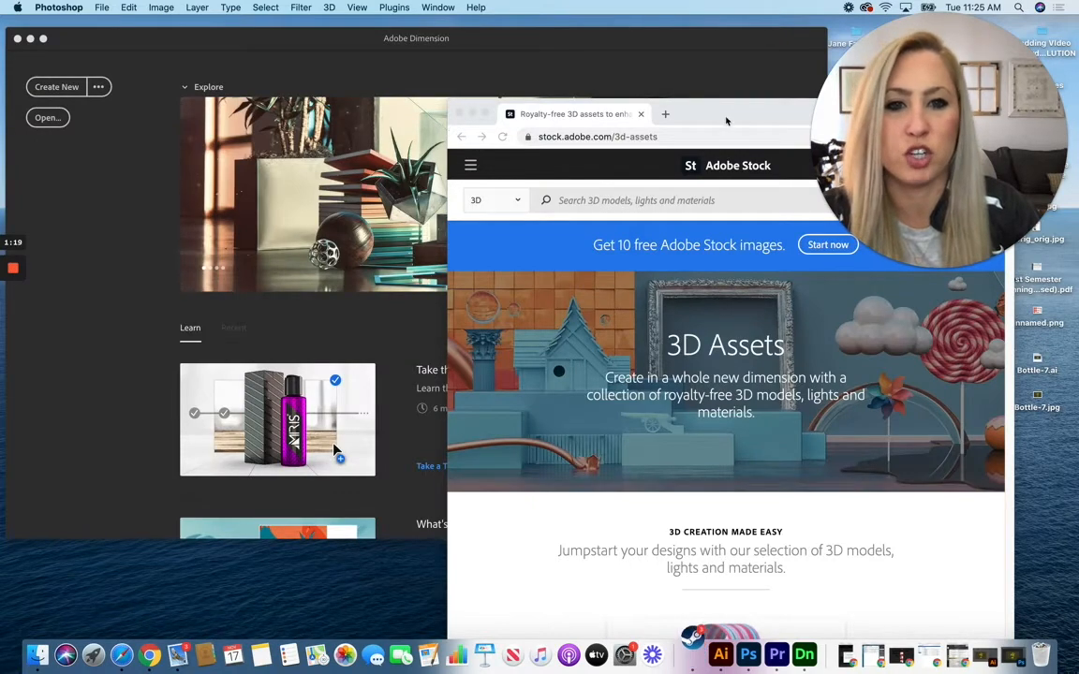
left_click_drag(739, 114, 439, 39)
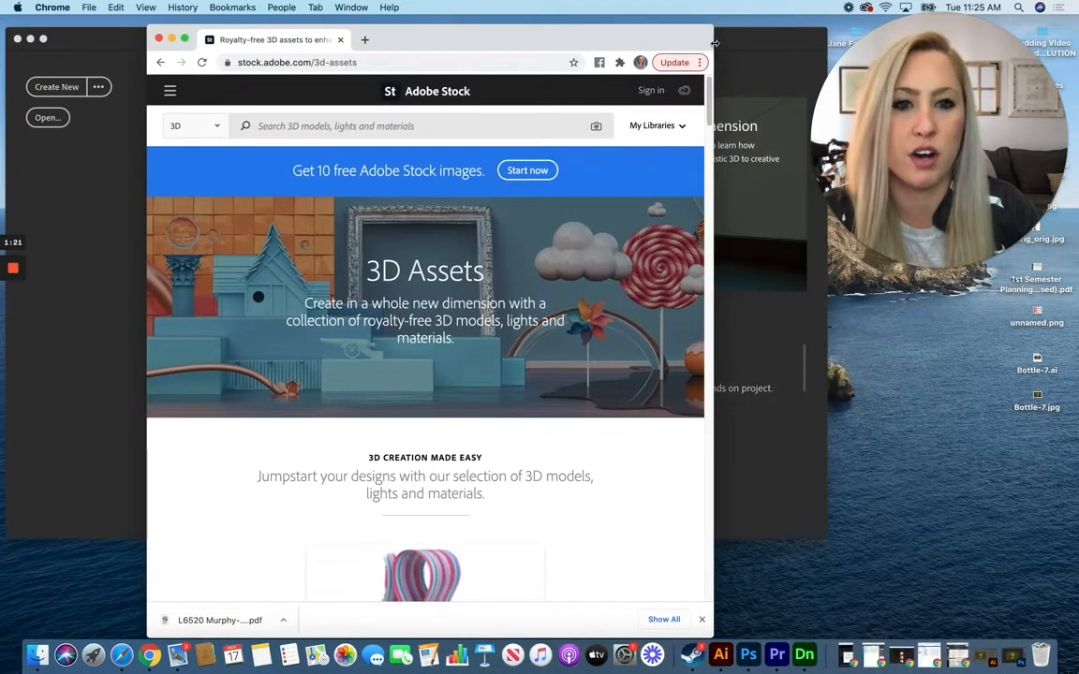
left_click_drag(714, 42, 952, 42)
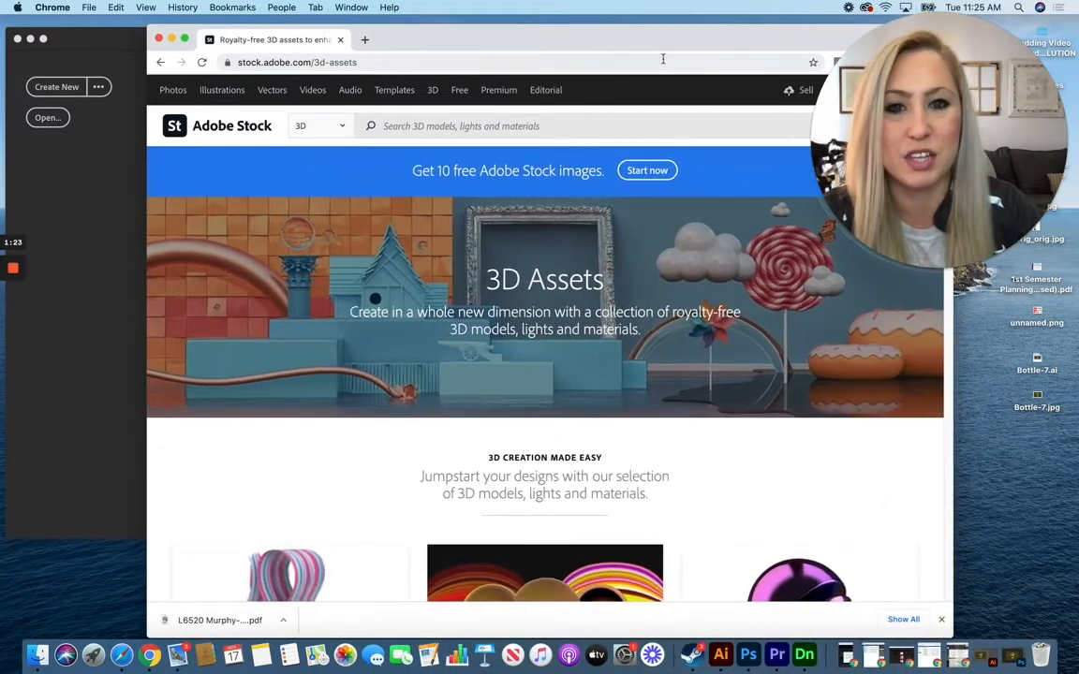
left_click_drag(633, 41, 647, 40)
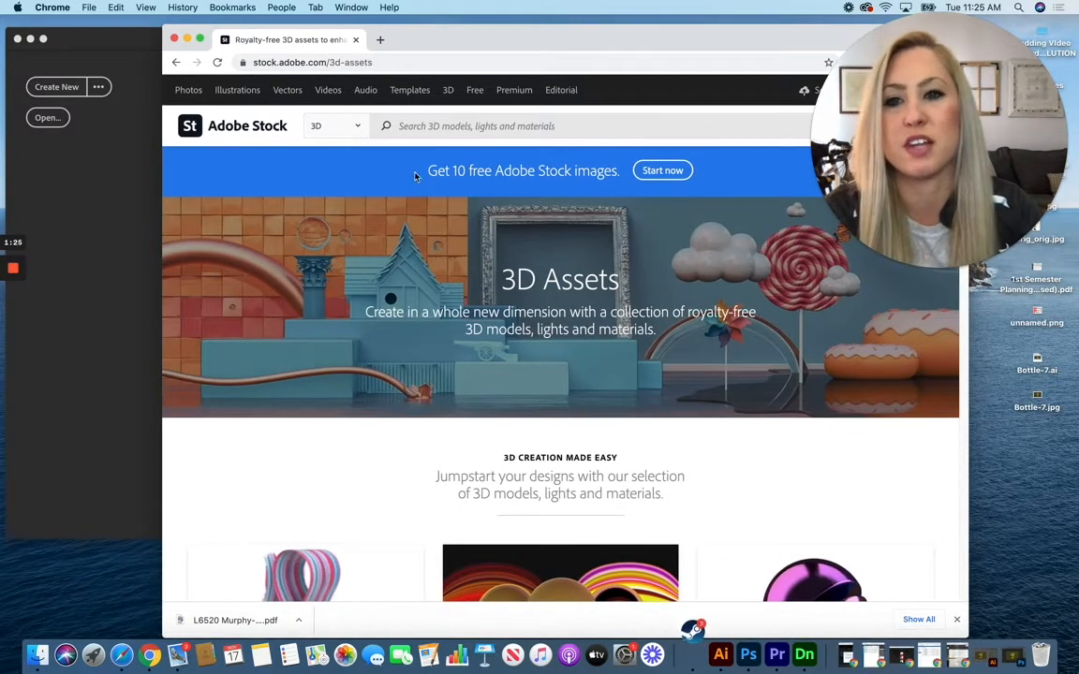
Browse to the 3D Models category and search it for "bottle".
scroll(494, 320, "down", 5)
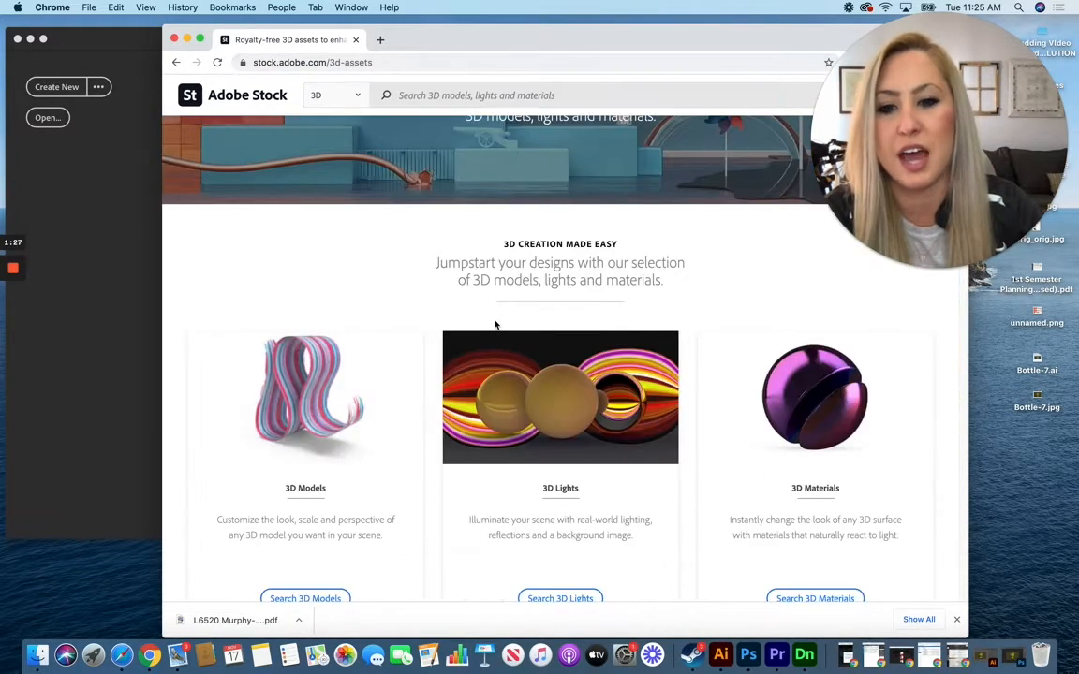
left_click(317, 494)
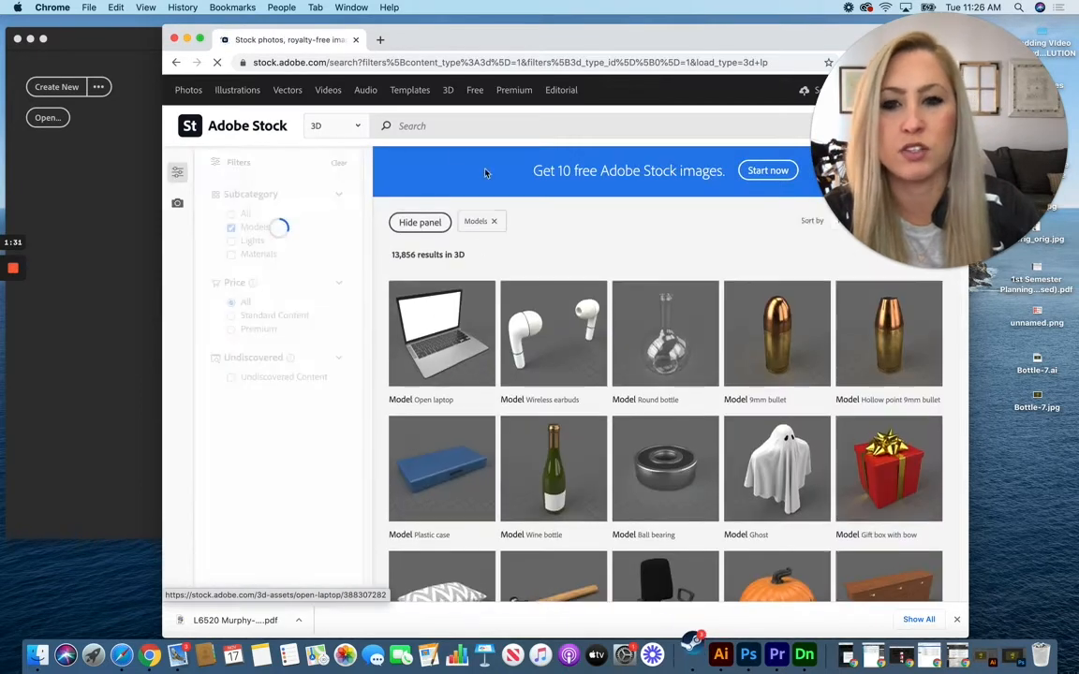
left_click(430, 126)
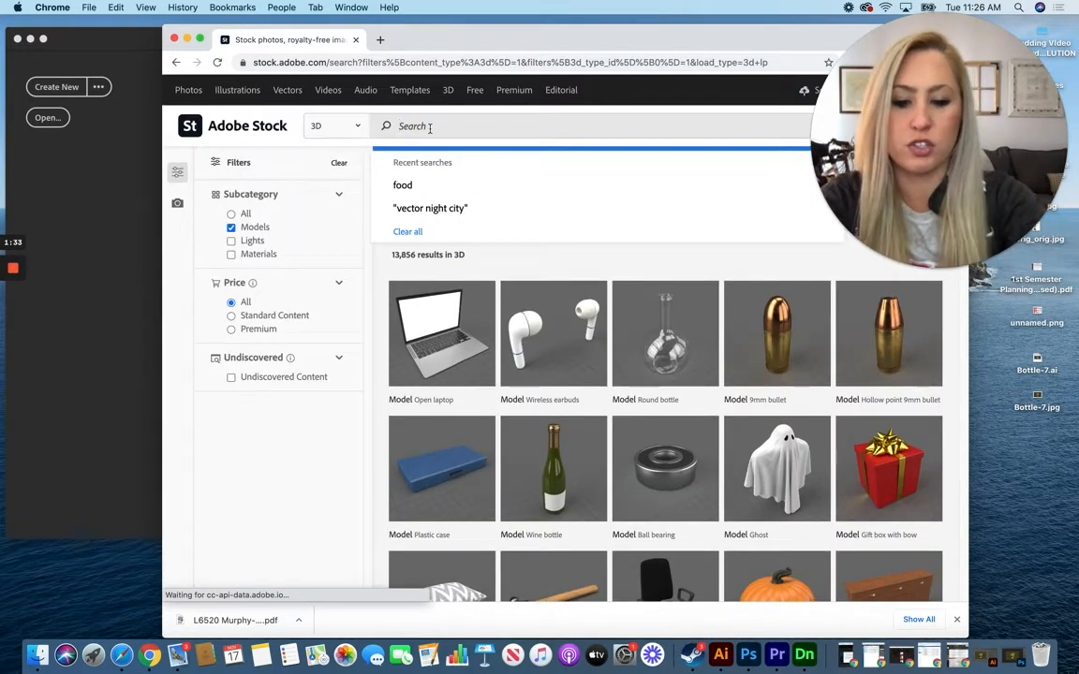
type("bottle")
key("Return")
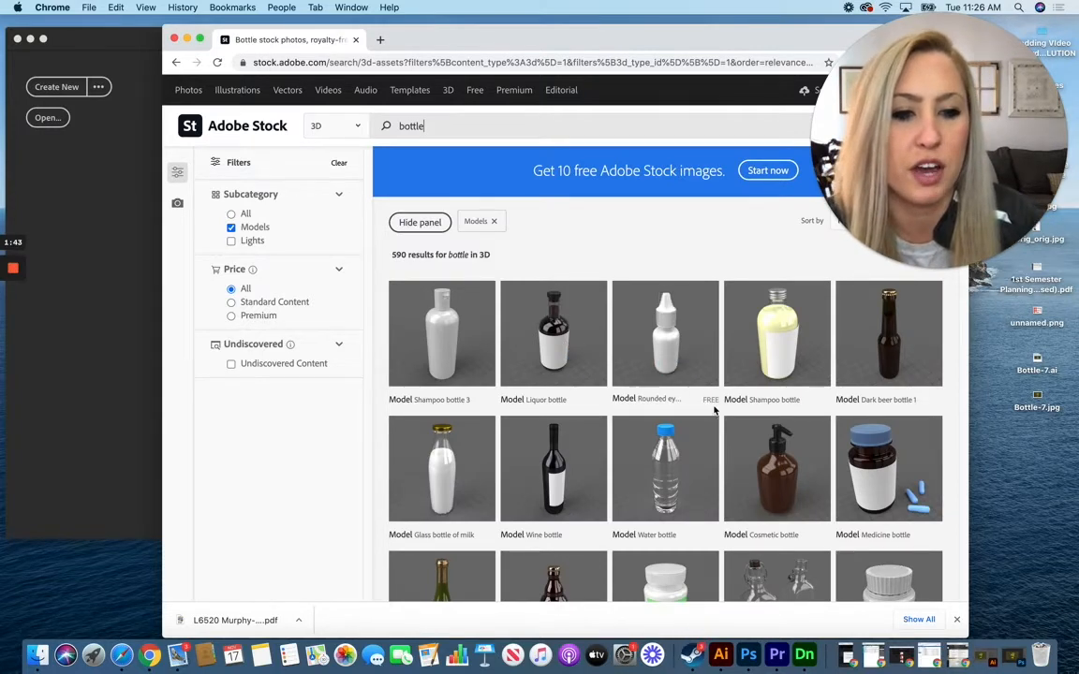
Find the free Bottle Tapered model, continue through the Adobe account prompts, and license it to download it.
scroll(713, 410, "down", 3)
scroll(701, 407, "down", 2)
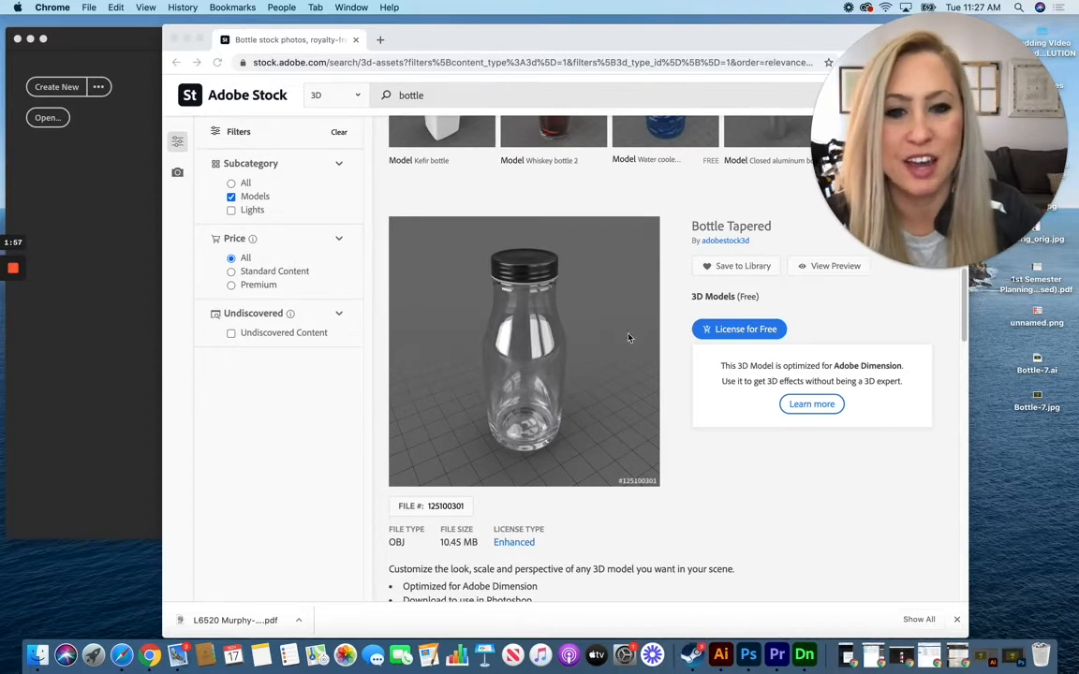
left_click(740, 329)
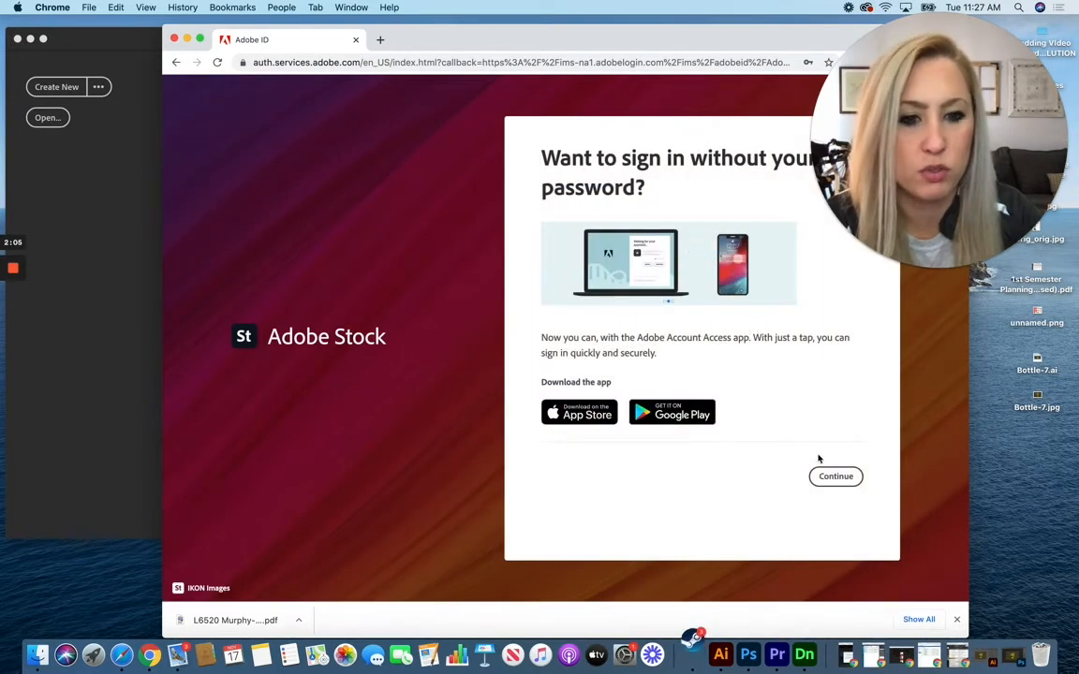
left_click(836, 480)
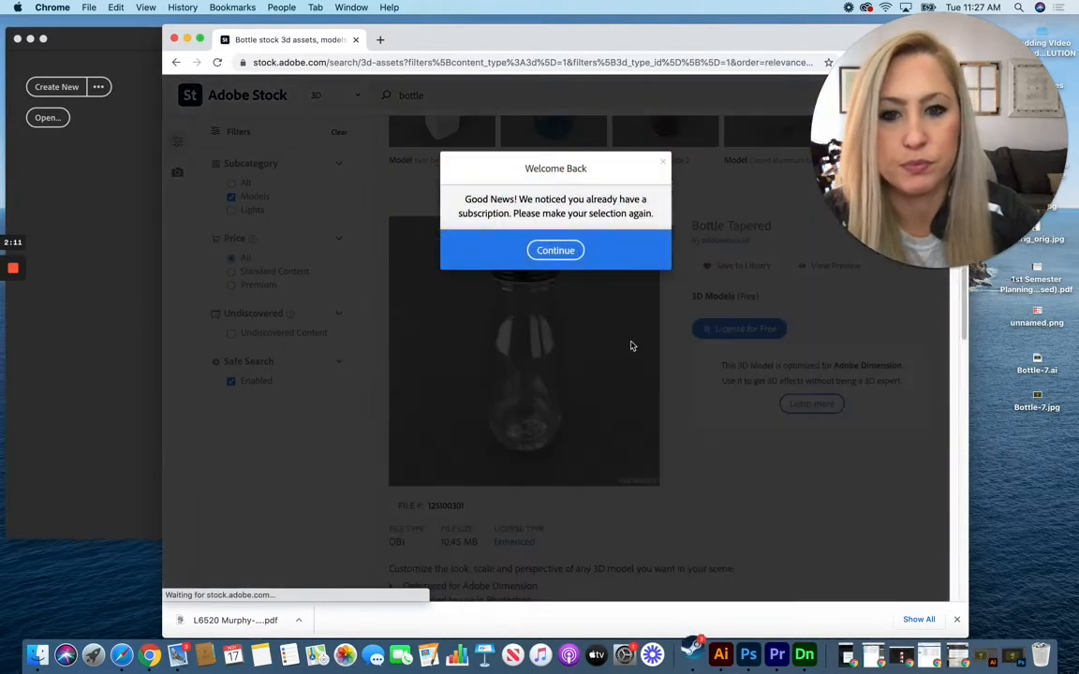
left_click(567, 251)
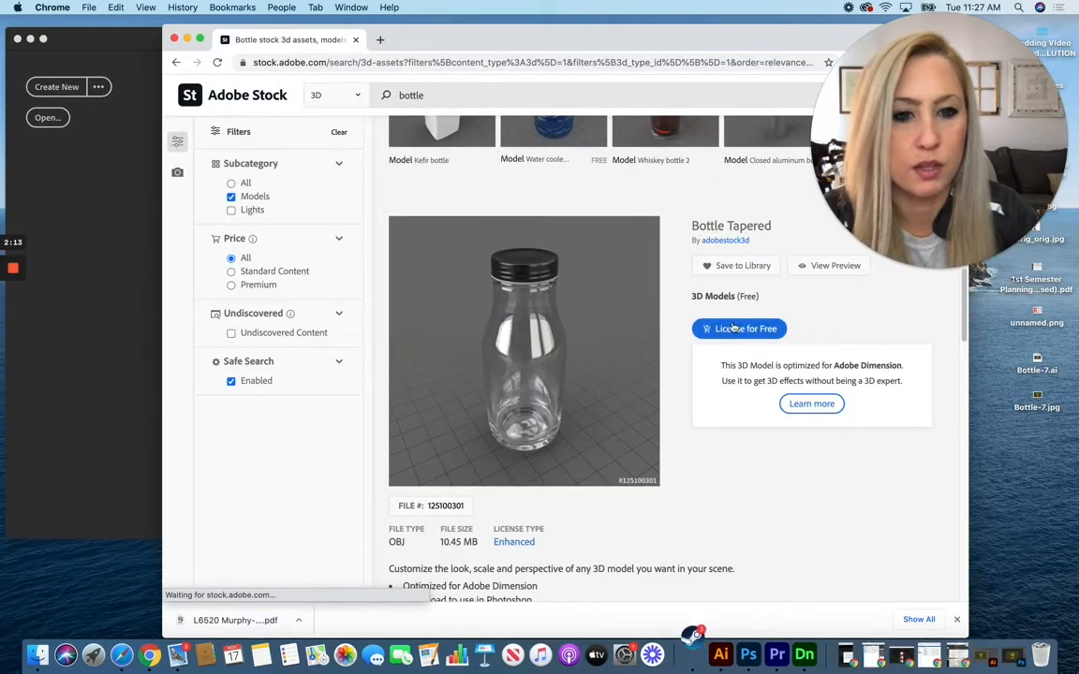
left_click(735, 329)
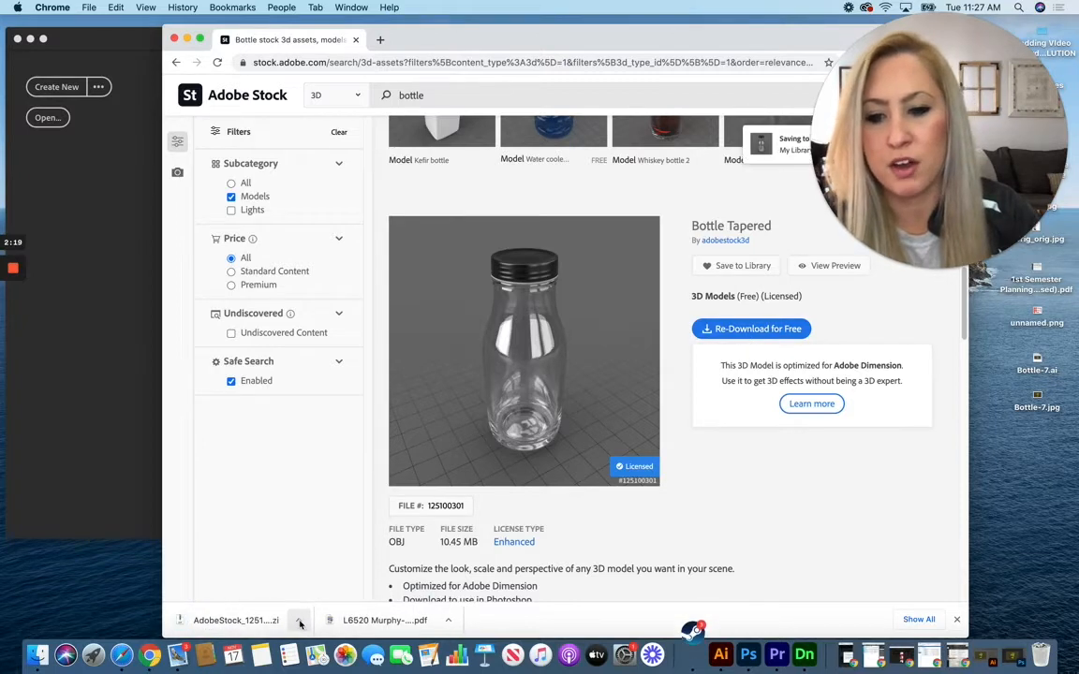
Show the downloaded AdobeStock_125100301.zip in Finder, move it to the Desktop, and close the Downloads window.
left_click(300, 620)
left_click(327, 607)
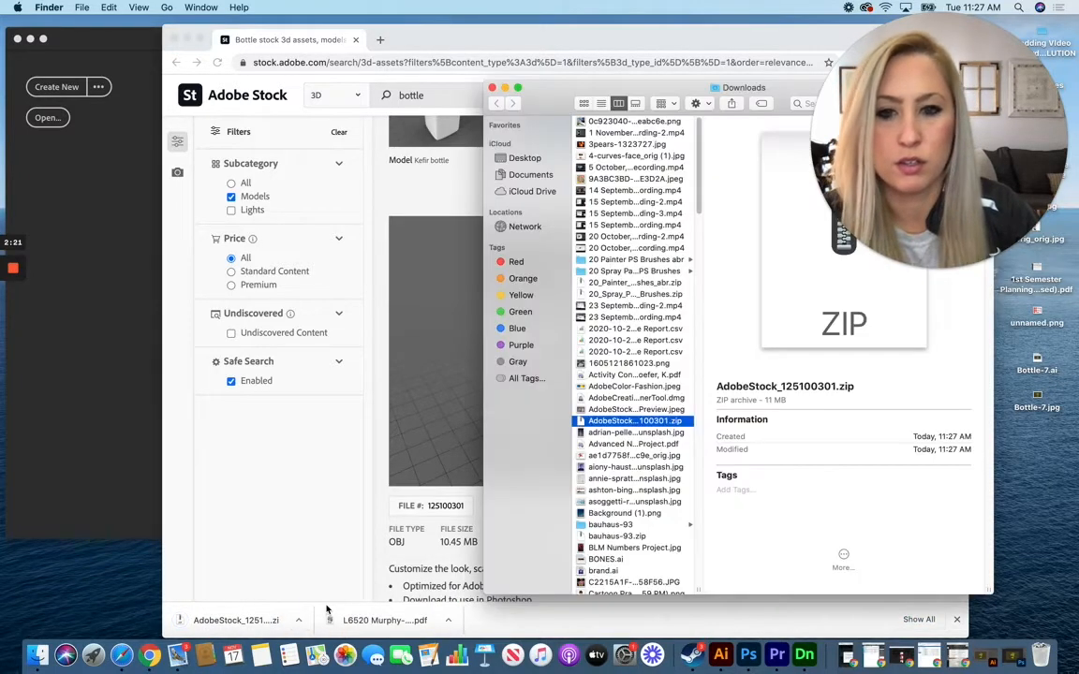
left_click_drag(635, 421, 1047, 483)
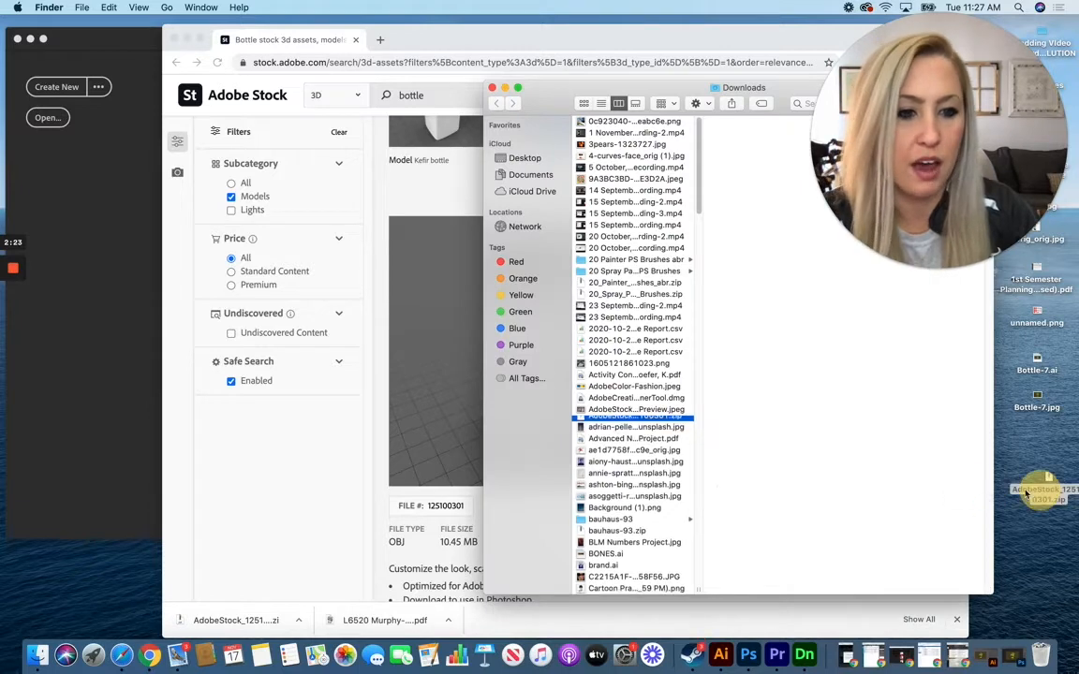
left_click(492, 88)
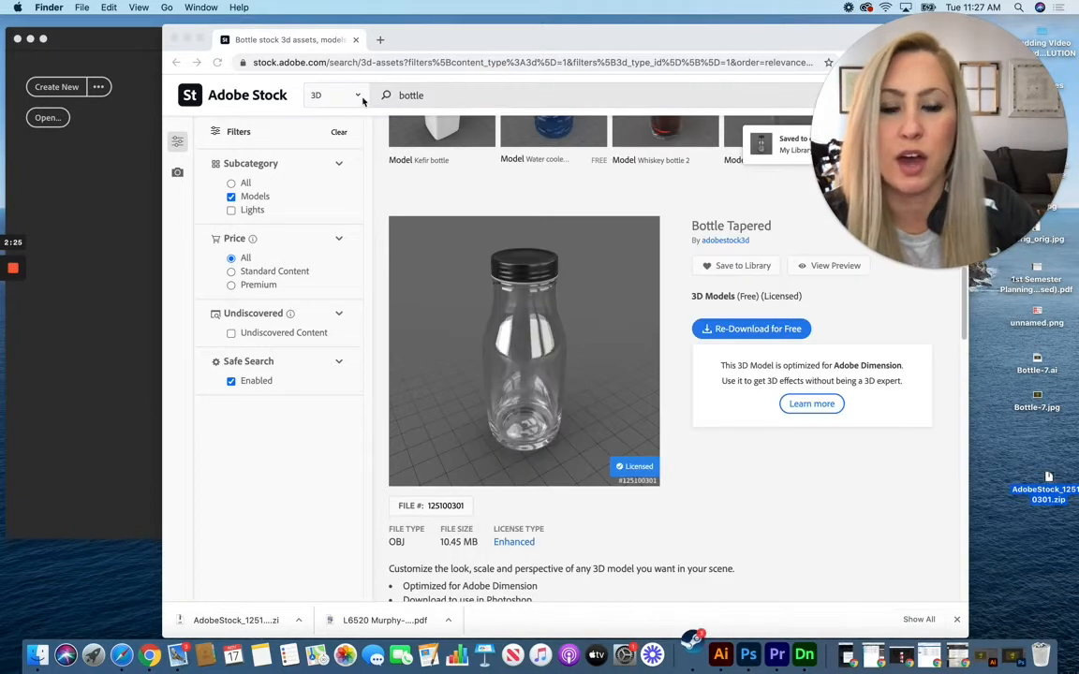
Close the browser window, switch to Adobe Dimension, and enlarge its window to fill most of the desktop.
left_click(441, 39)
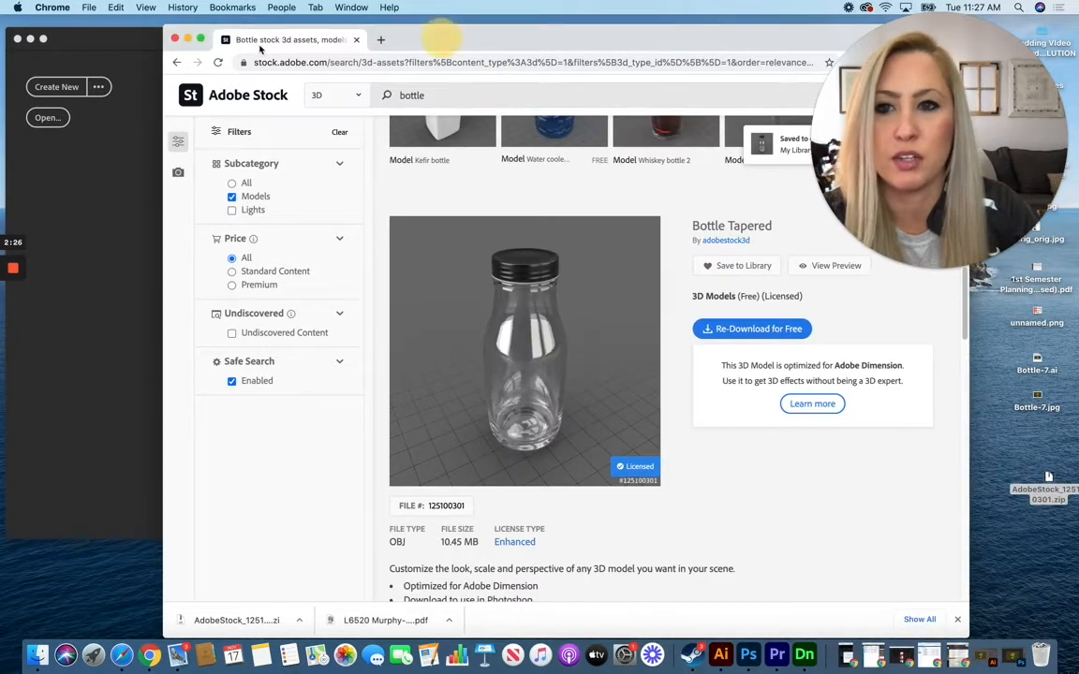
left_click(176, 42)
left_click_drag(289, 42, 301, 41)
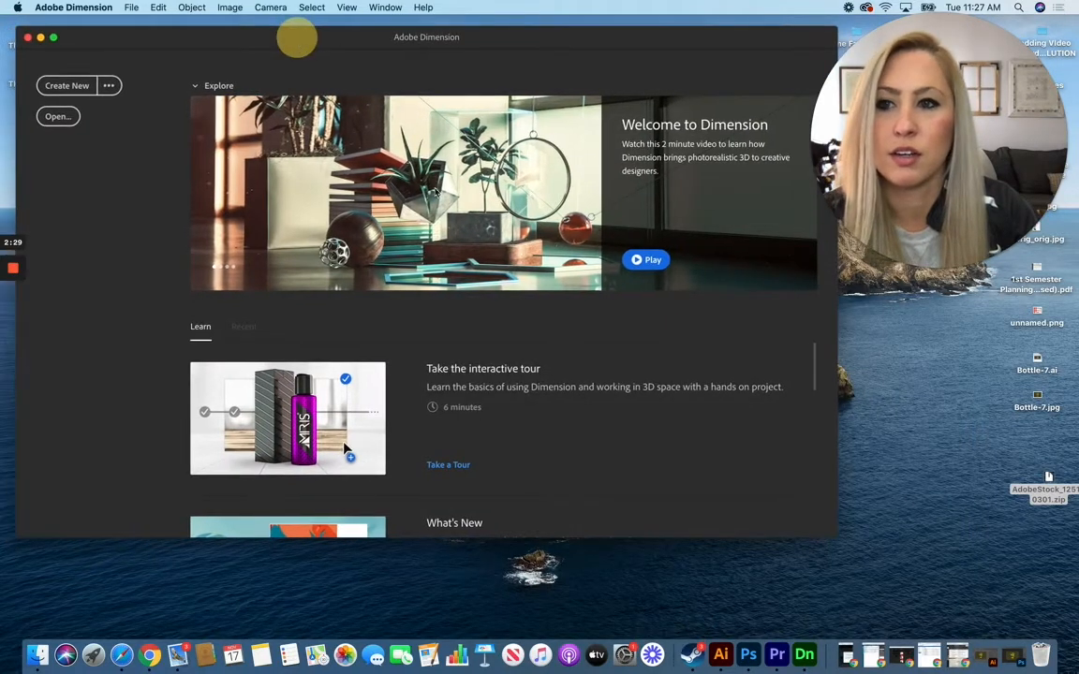
left_click_drag(835, 536, 985, 605)
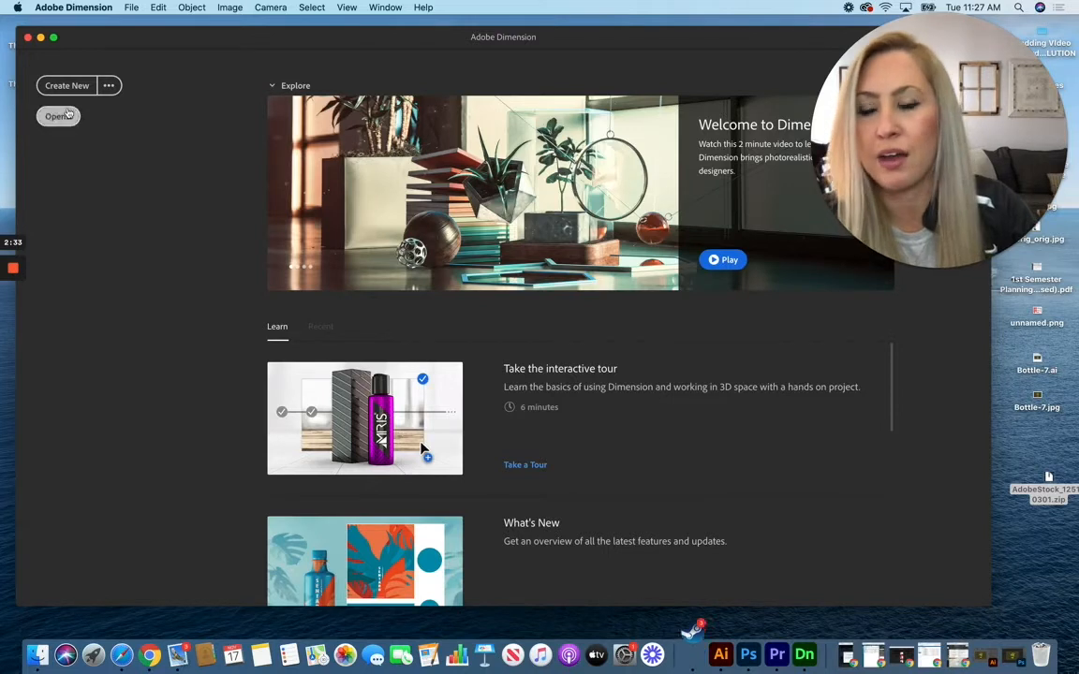
Create a new document and set its canvas resolution to 200 pixels per inch.
left_click(72, 87)
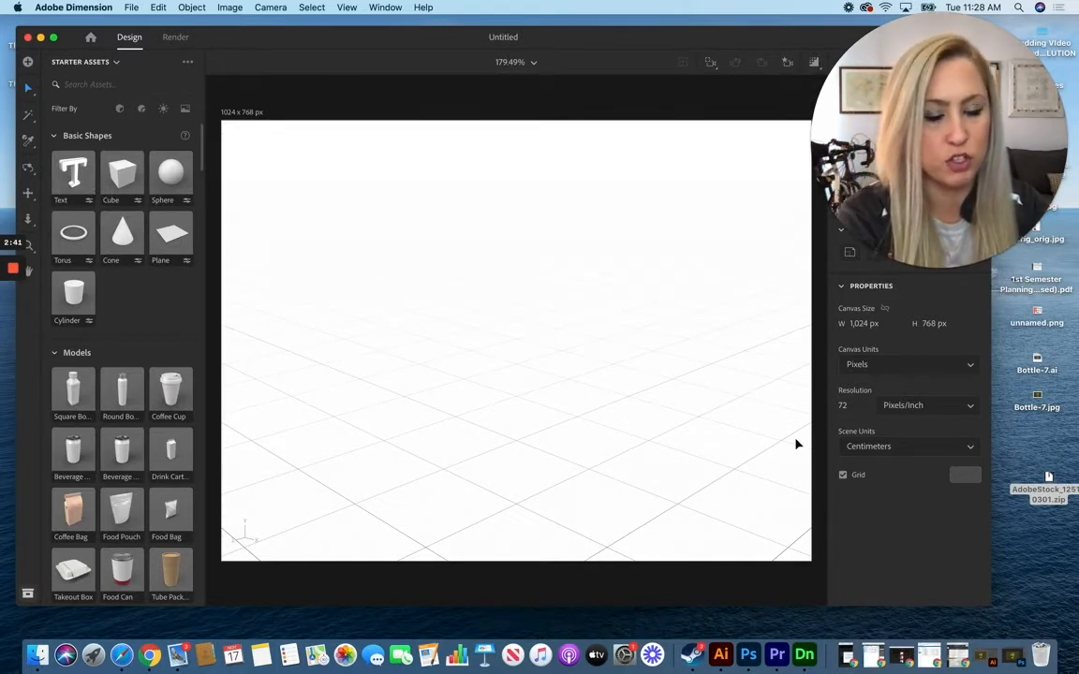
left_click(852, 407)
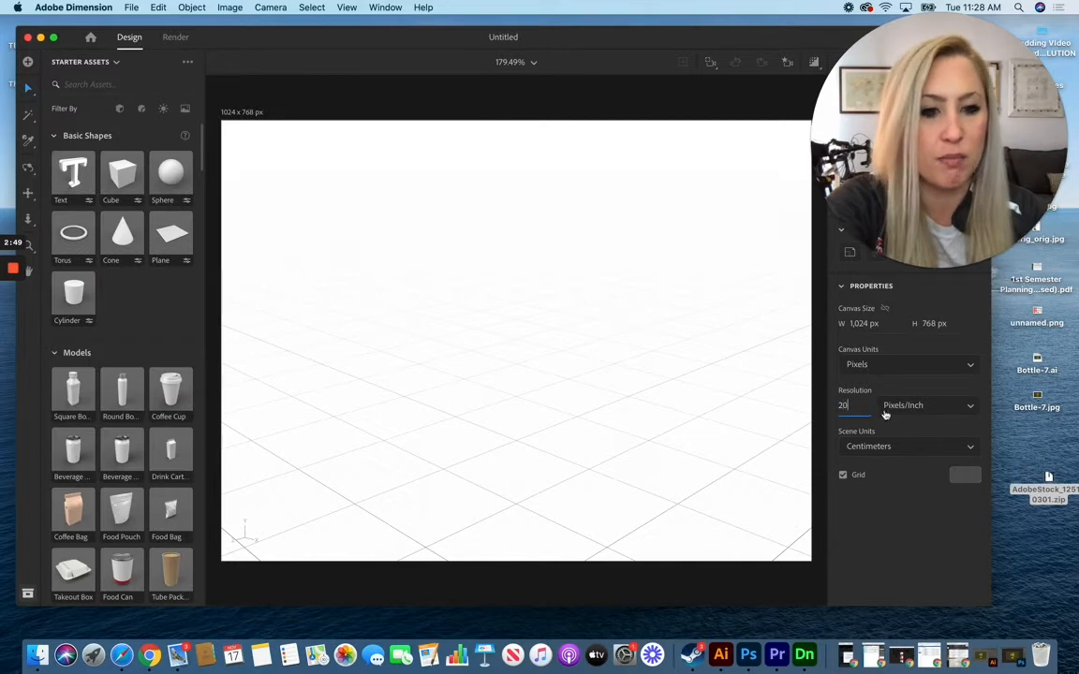
key("Return")
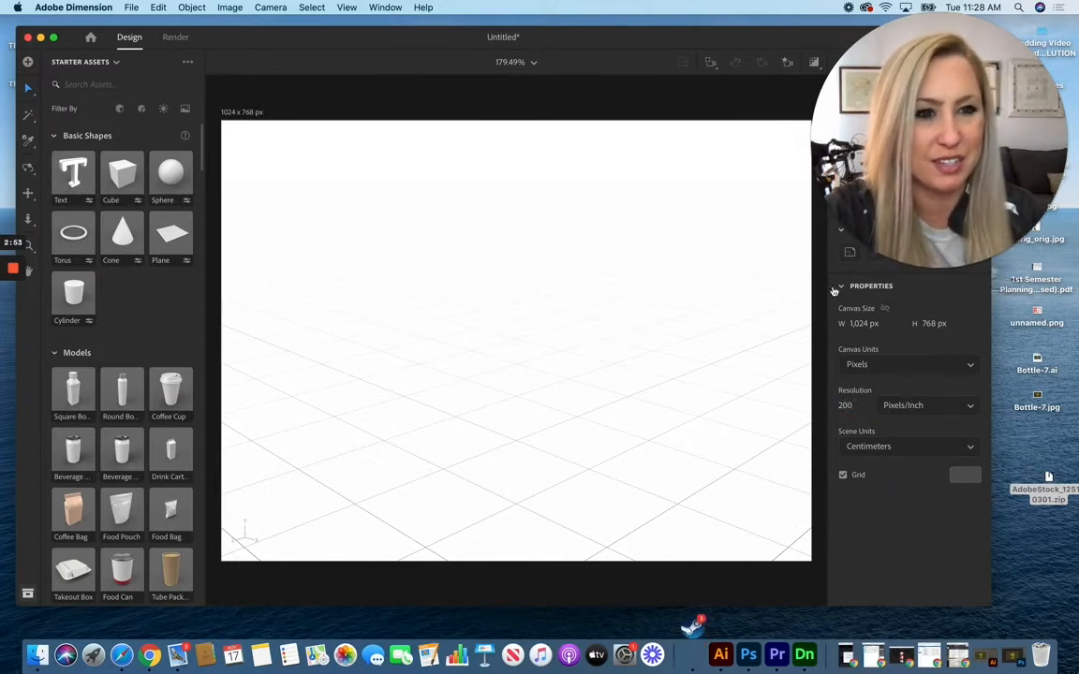
Reposition and slightly enlarge the application window on the desktop.
left_click_drag(712, 45, 707, 43)
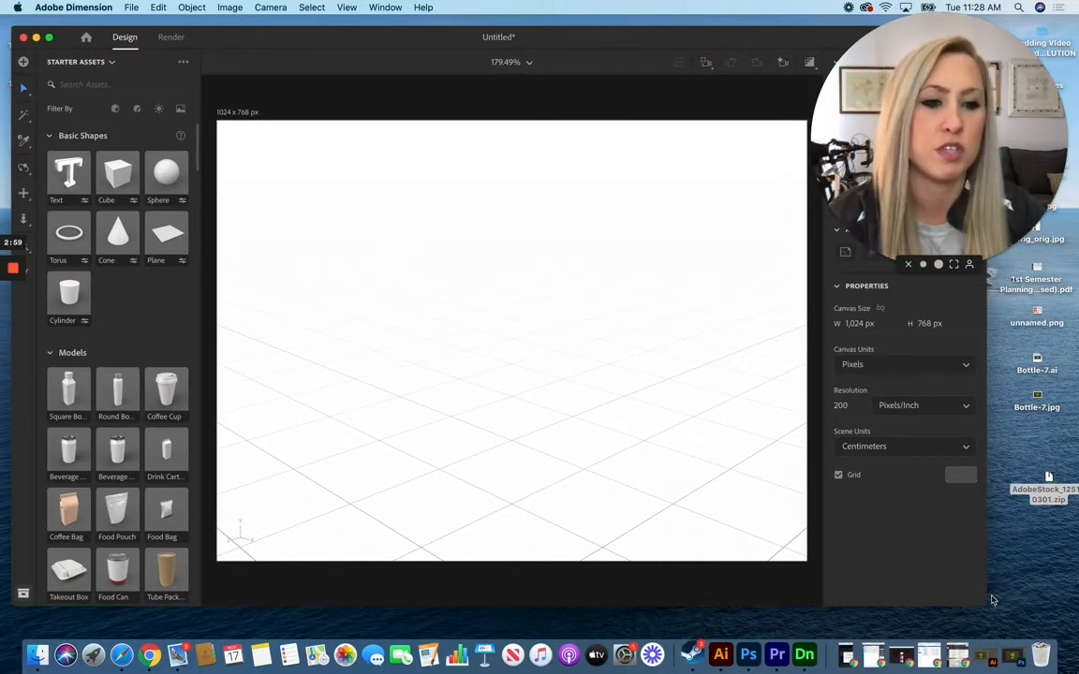
left_click_drag(989, 601, 1007, 616)
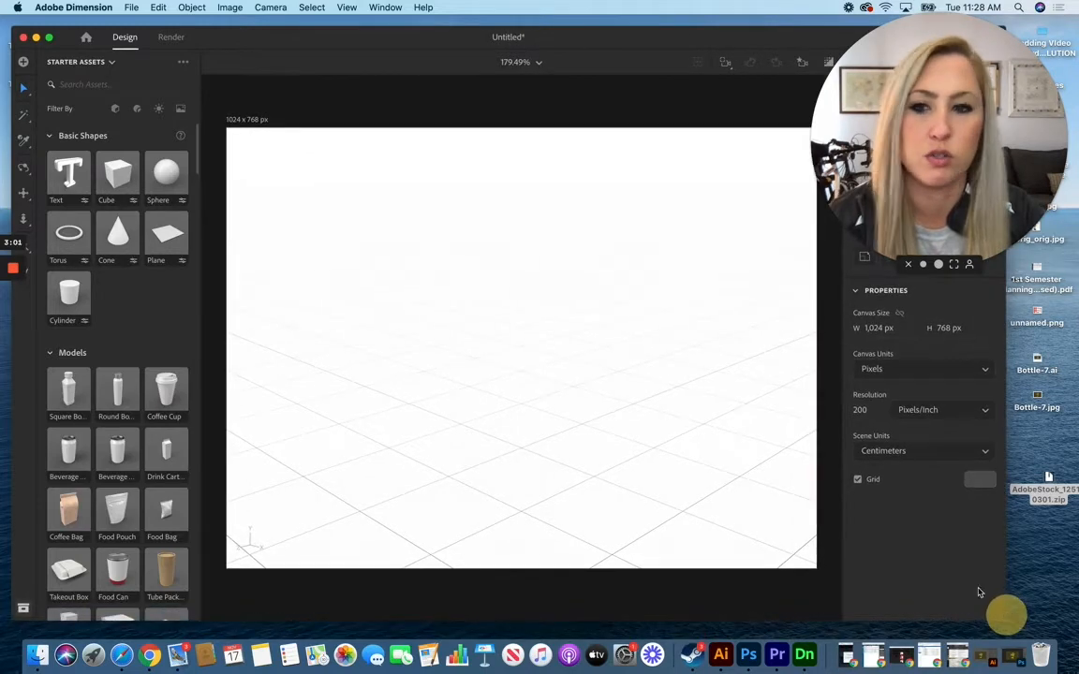
left_click_drag(409, 44, 405, 40)
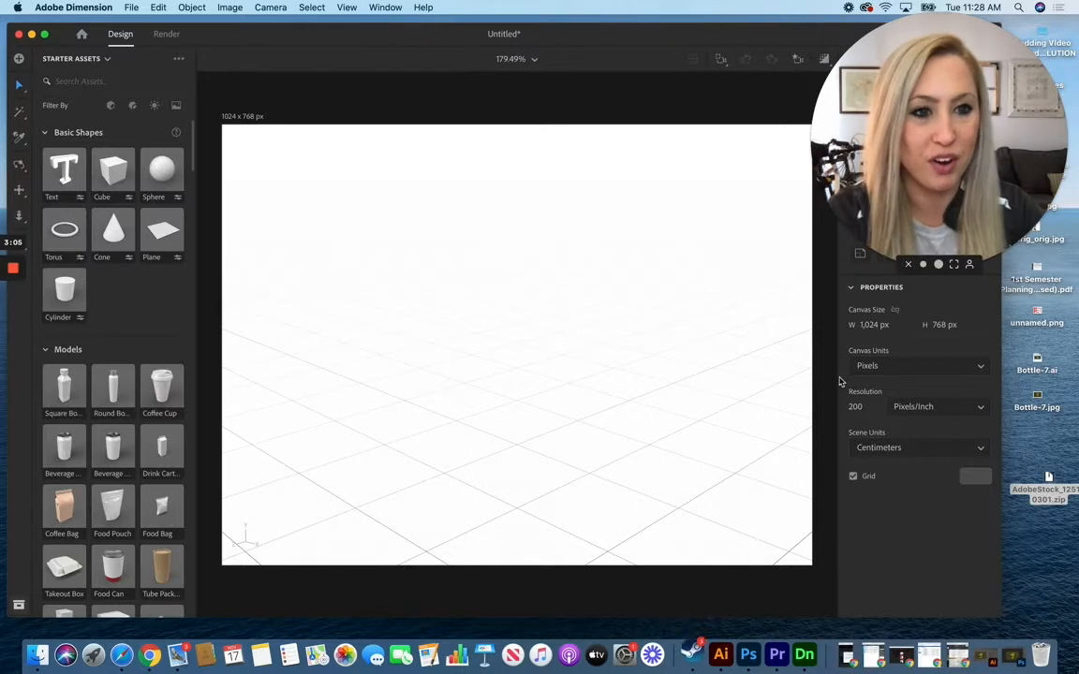
Unzip the AdobeStock_125100301 archive on the Desktop, check the extracted folder's contents, and close its Finder window.
mouse_move(1048, 478)
left_mouse_down()
mouse_move(1048, 504)
mouse_move(1066, 507)
mouse_move(1050, 469)
left_mouse_up()
double_click(1050, 469)
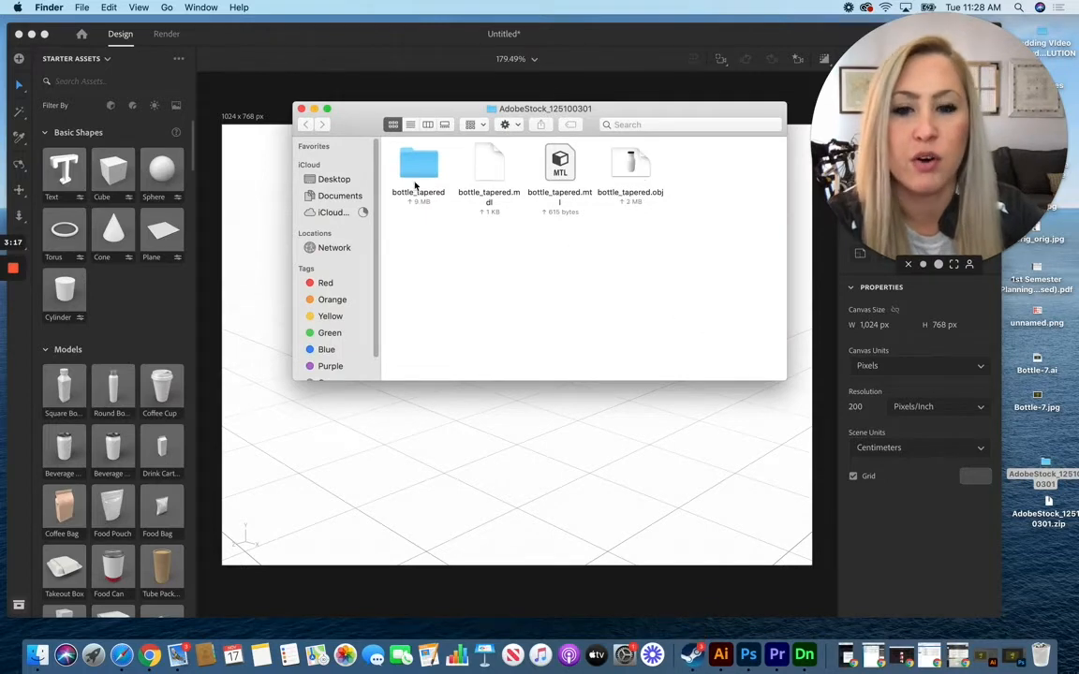
left_click(302, 111)
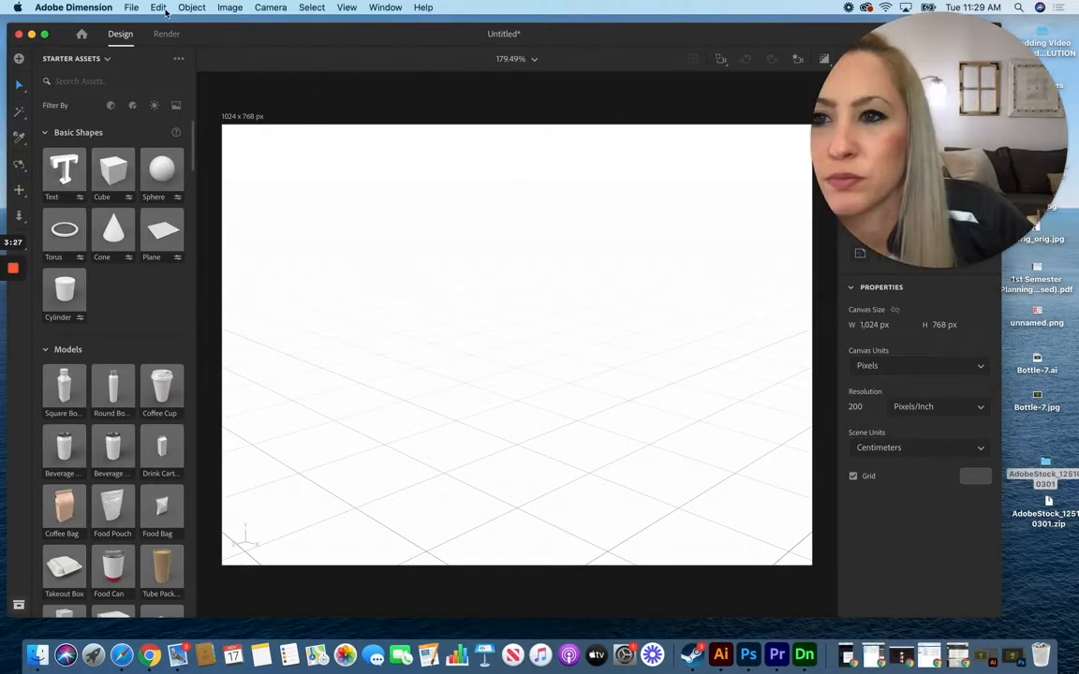
Import the 3D model bottle_tapered.obj from the AdobeStock_125100301 folder on the Desktop.
left_click(132, 8)
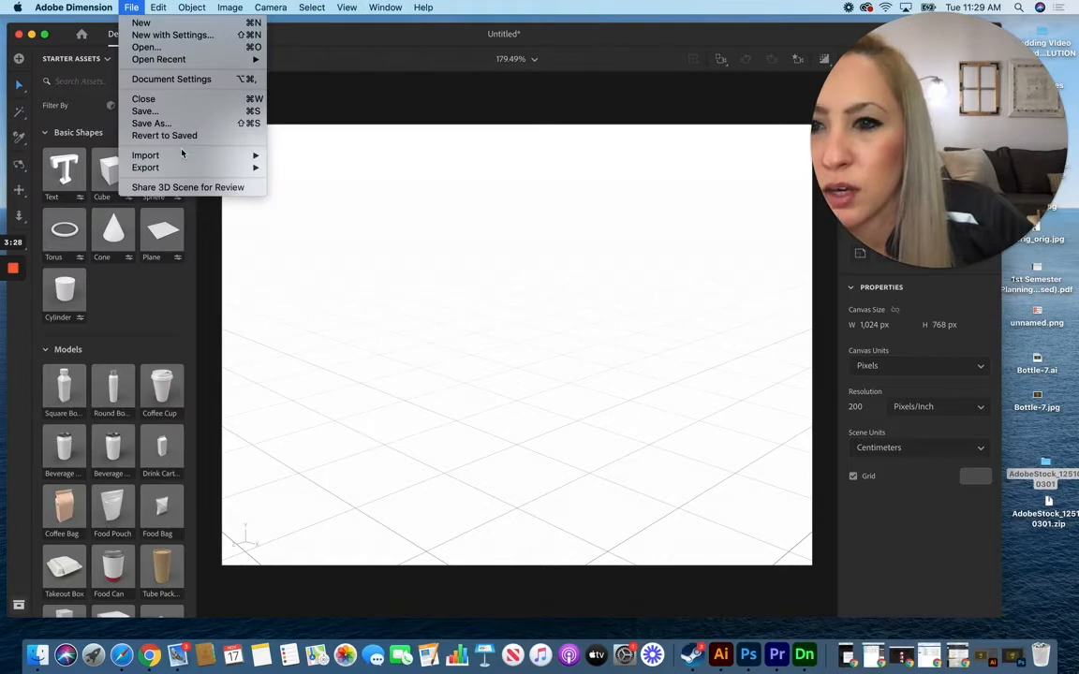
mouse_move(225, 156)
left_click(299, 159)
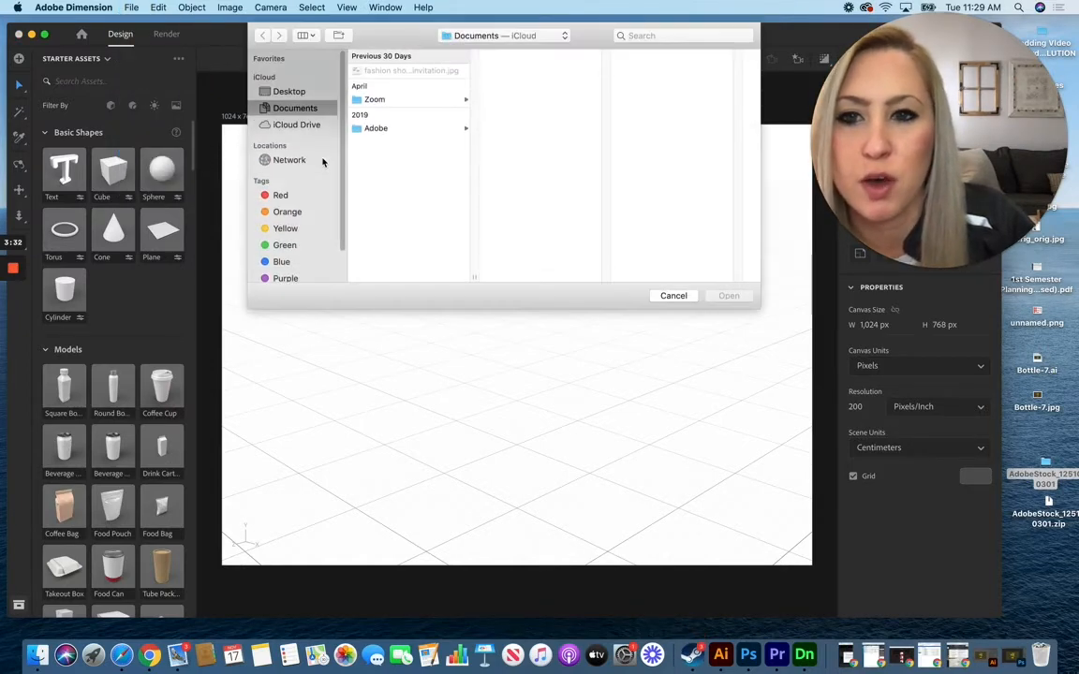
left_click(289, 92)
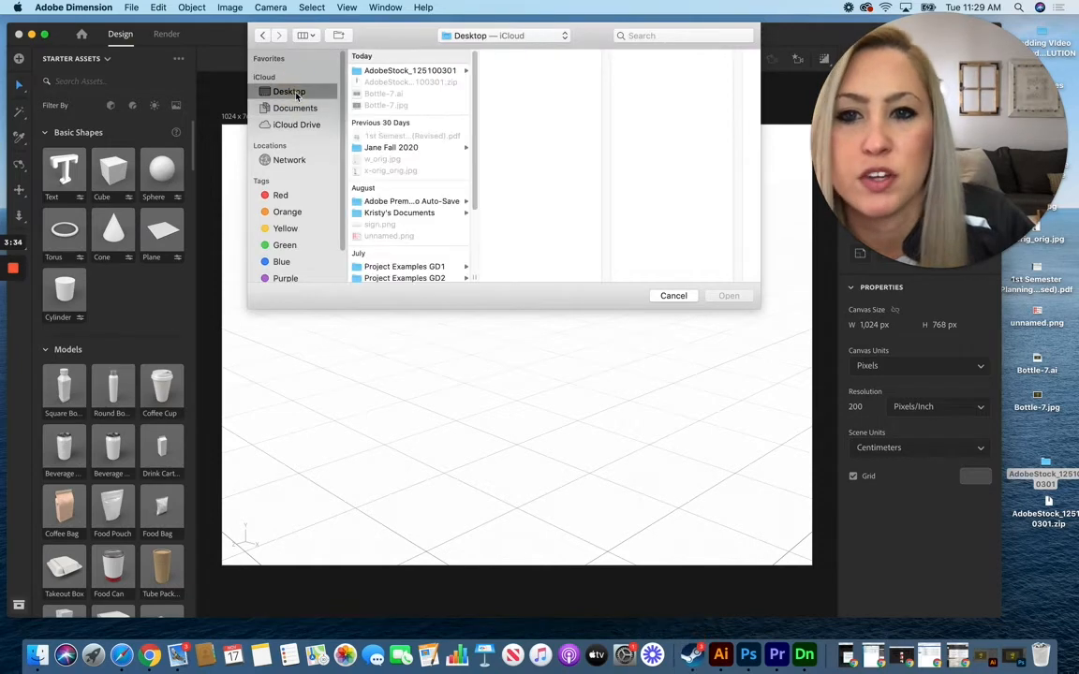
left_click(402, 71)
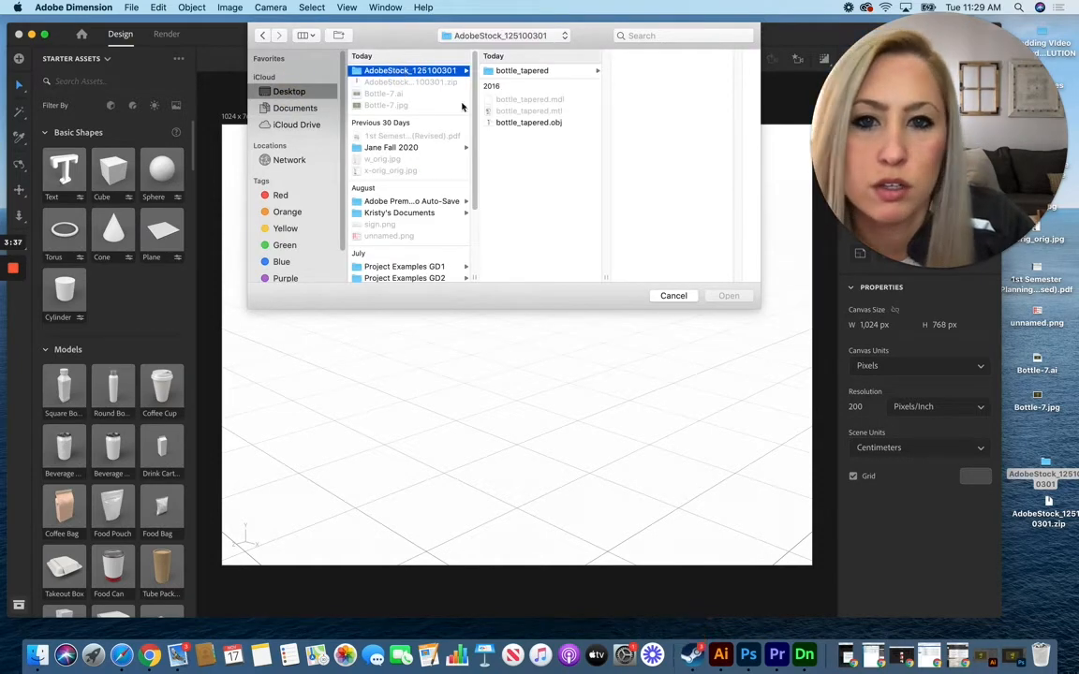
left_click(533, 124)
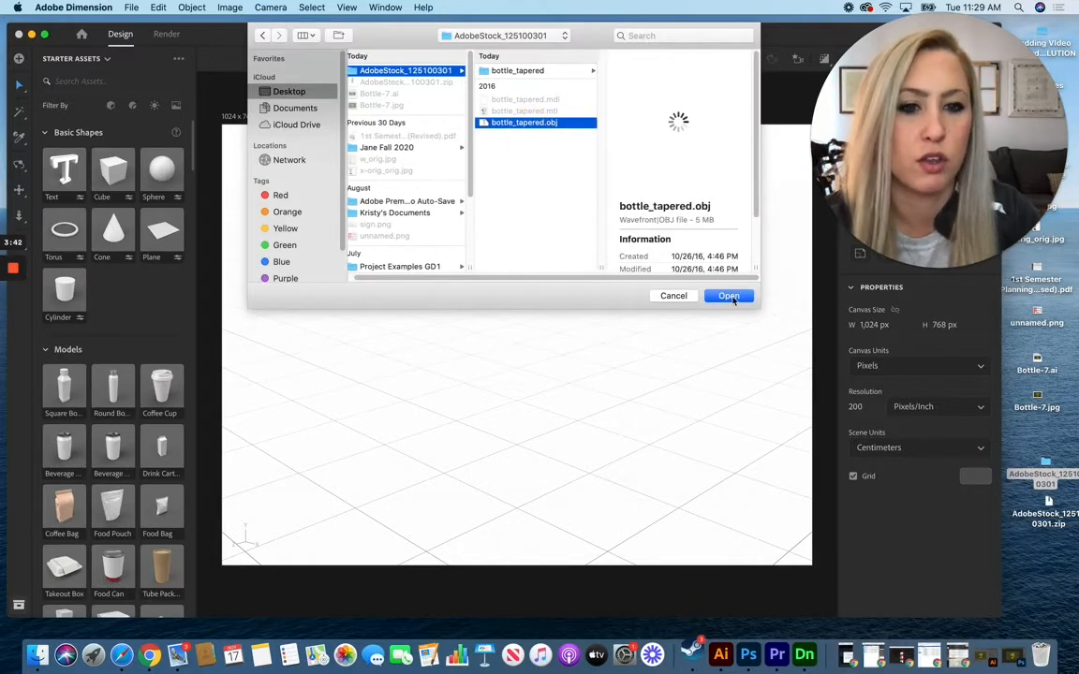
left_click(729, 296)
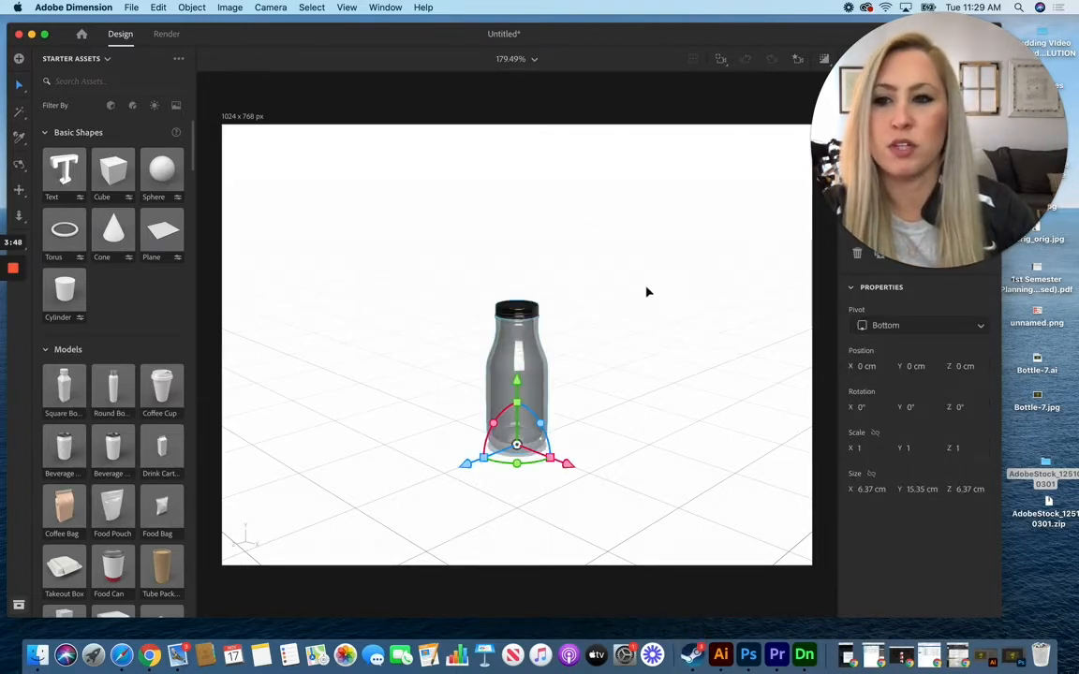
Move the bottle along the X and Z axes with the Select Tool, ending at about X -1.6 cm and Z -0.1 cm.
left_click(25, 90)
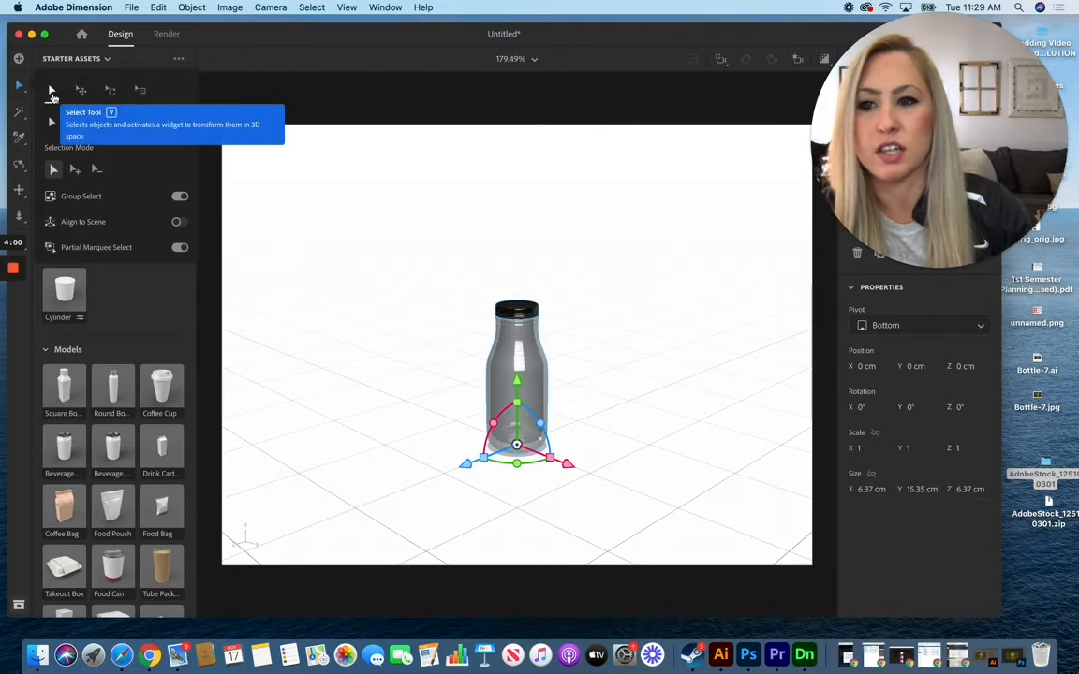
left_click(53, 96)
left_click(569, 466)
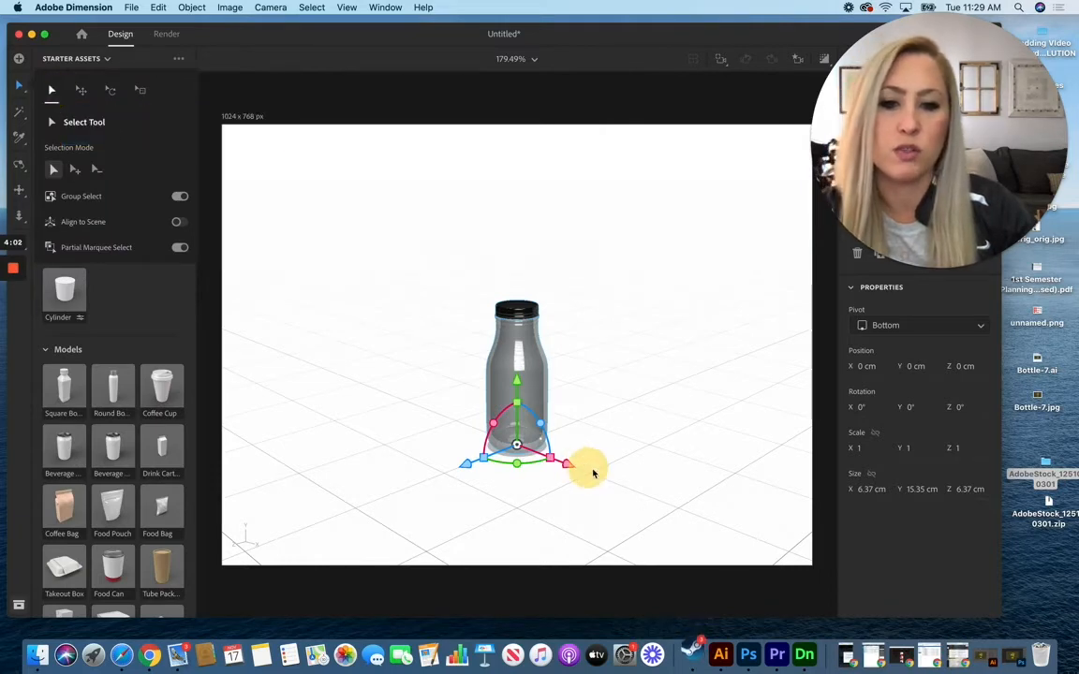
left_click_drag(573, 472, 648, 504)
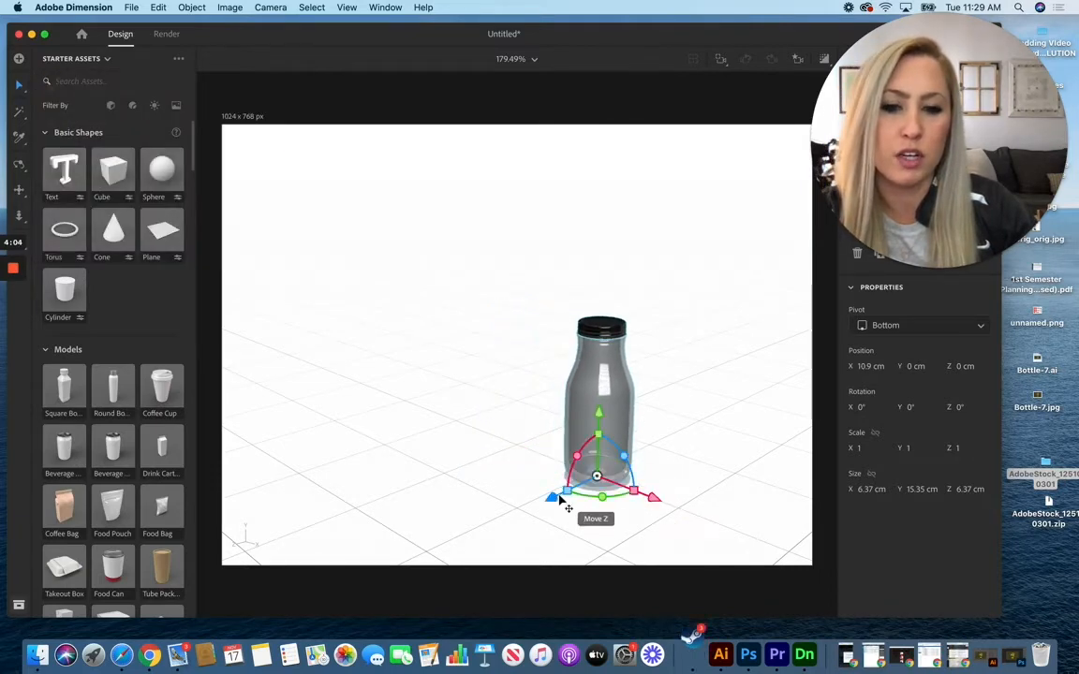
left_click_drag(542, 505, 476, 532)
left_click_drag(571, 534, 477, 452)
left_click_drag(385, 497, 471, 469)
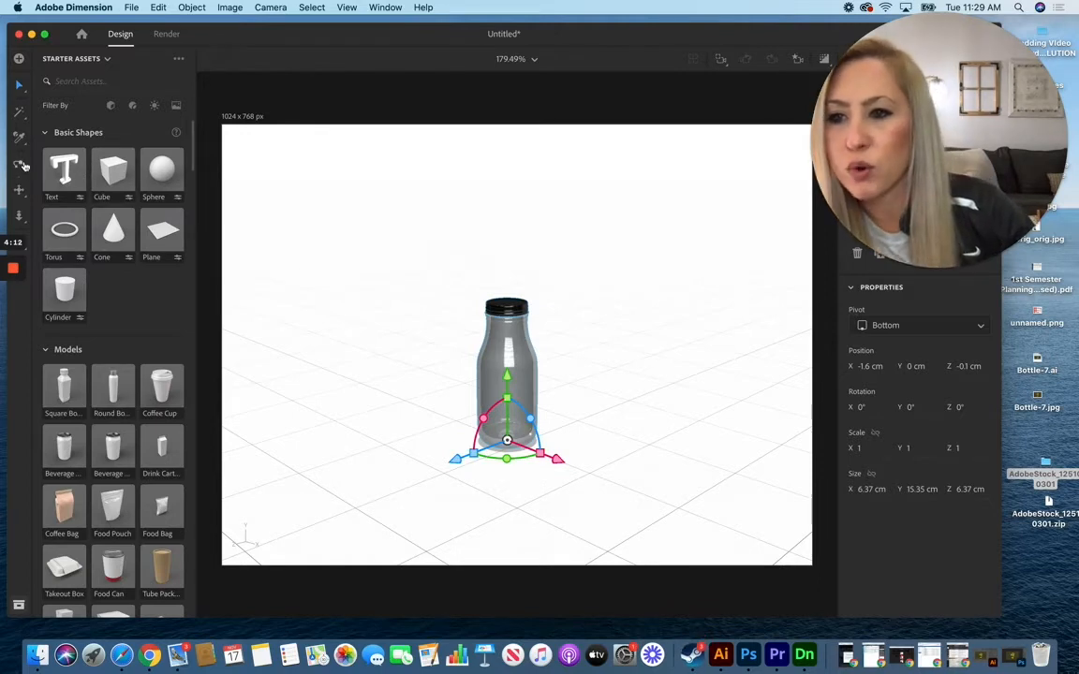
Orbit, pan and dolly the camera until the bottle is centred and fills most of the canvas height.
left_click(20, 165)
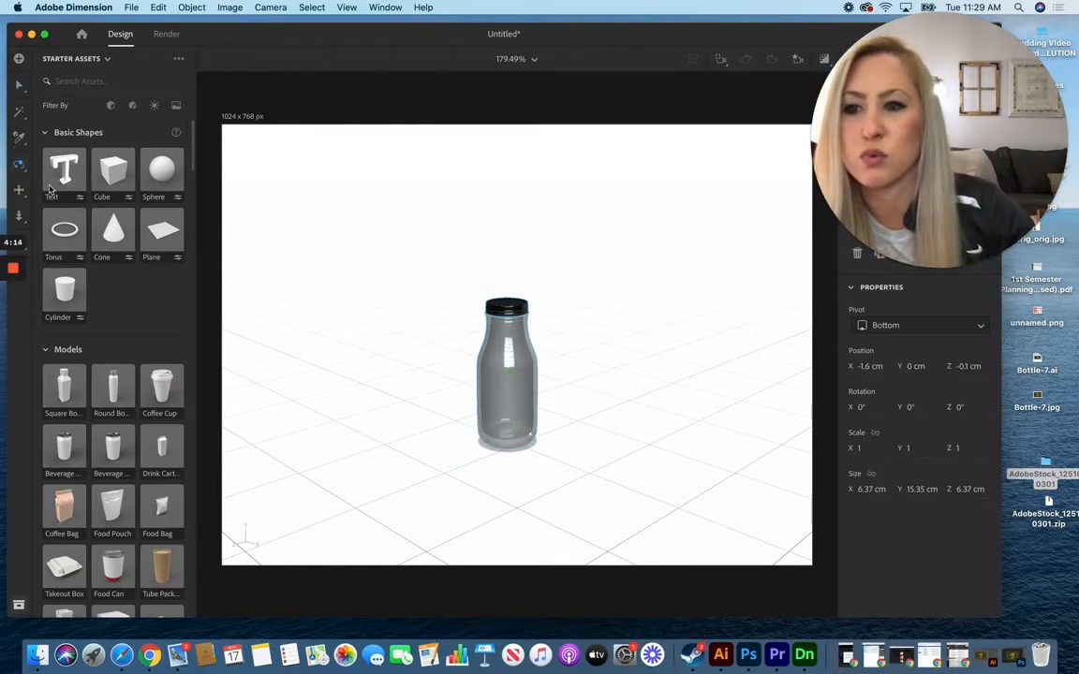
left_click_drag(385, 379, 352, 363)
left_click(19, 191)
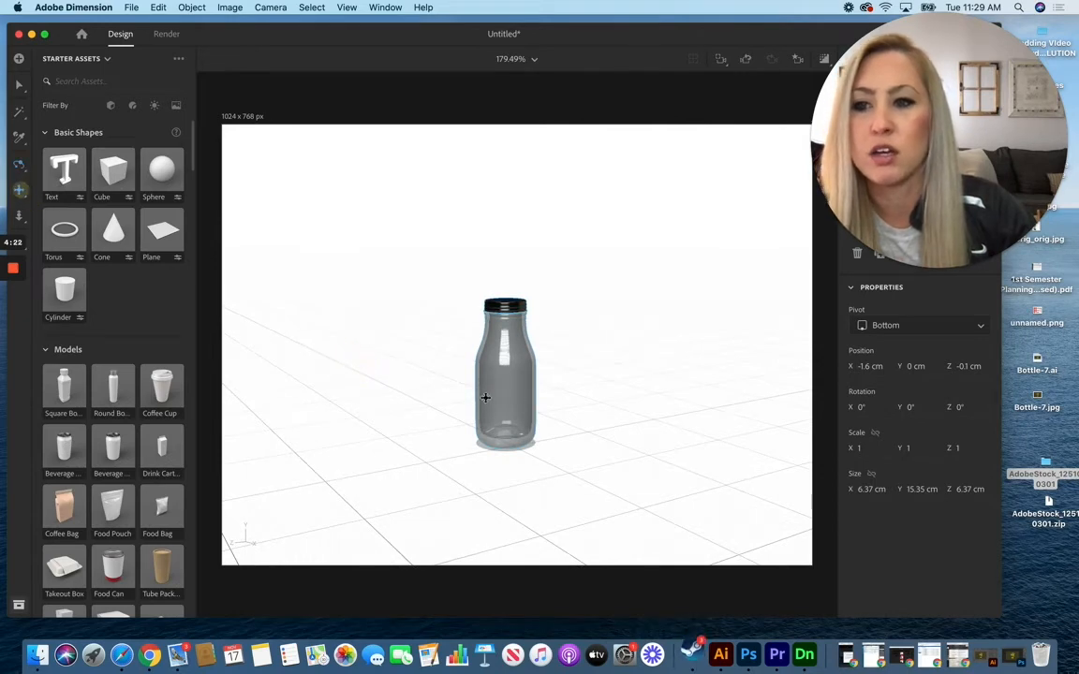
left_click_drag(450, 371, 444, 341)
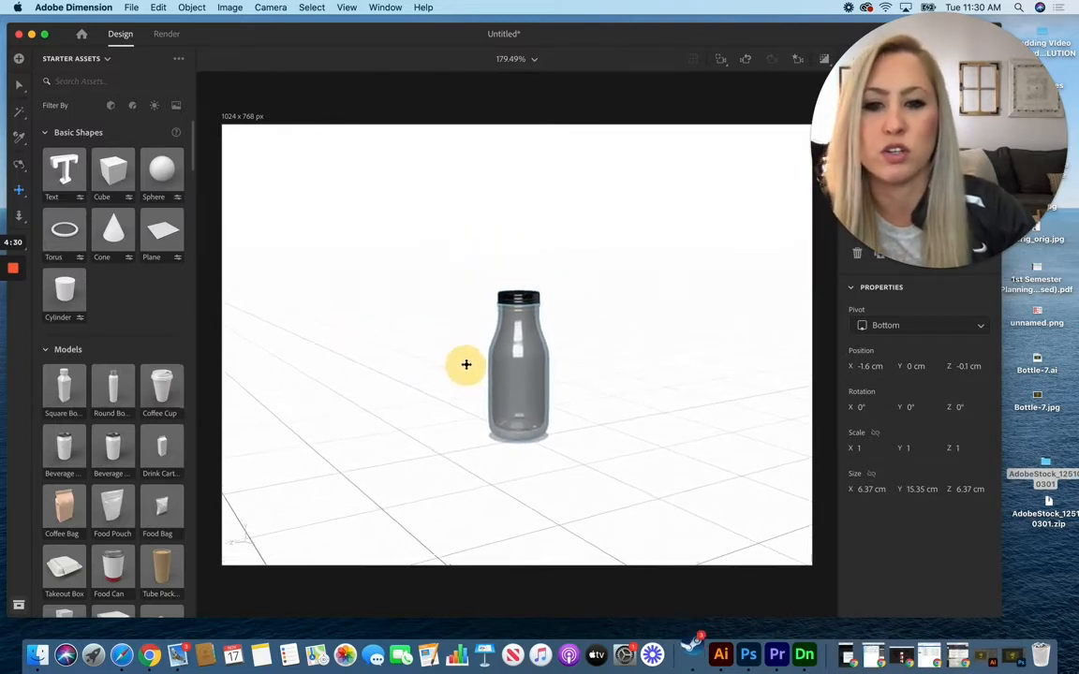
left_click(19, 217)
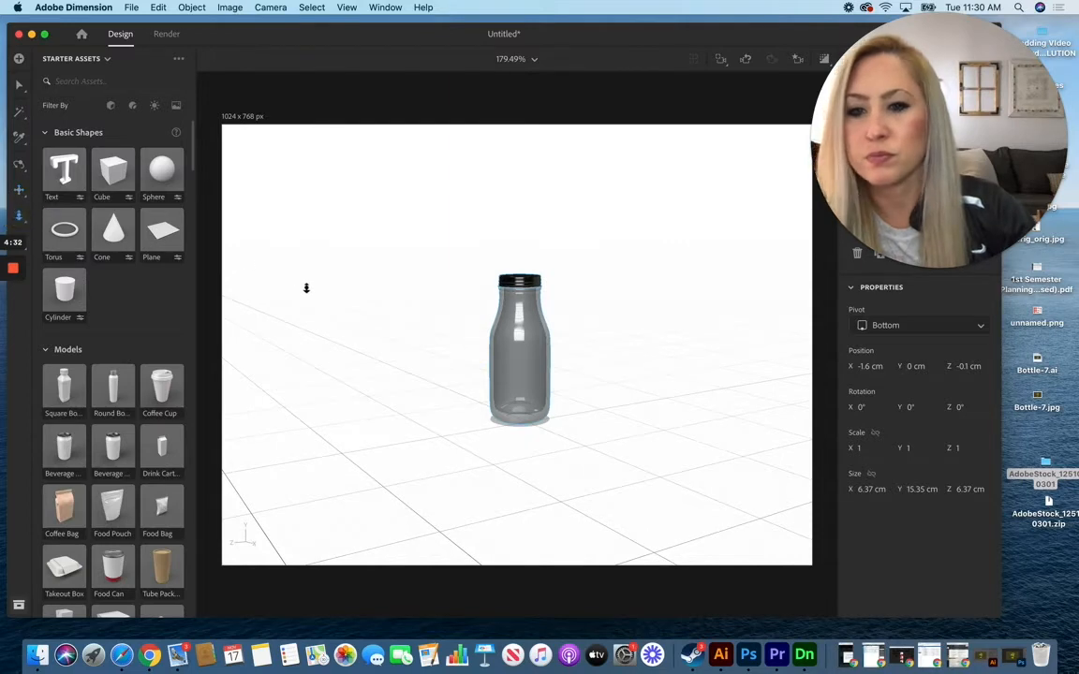
left_click_drag(379, 322, 382, 368)
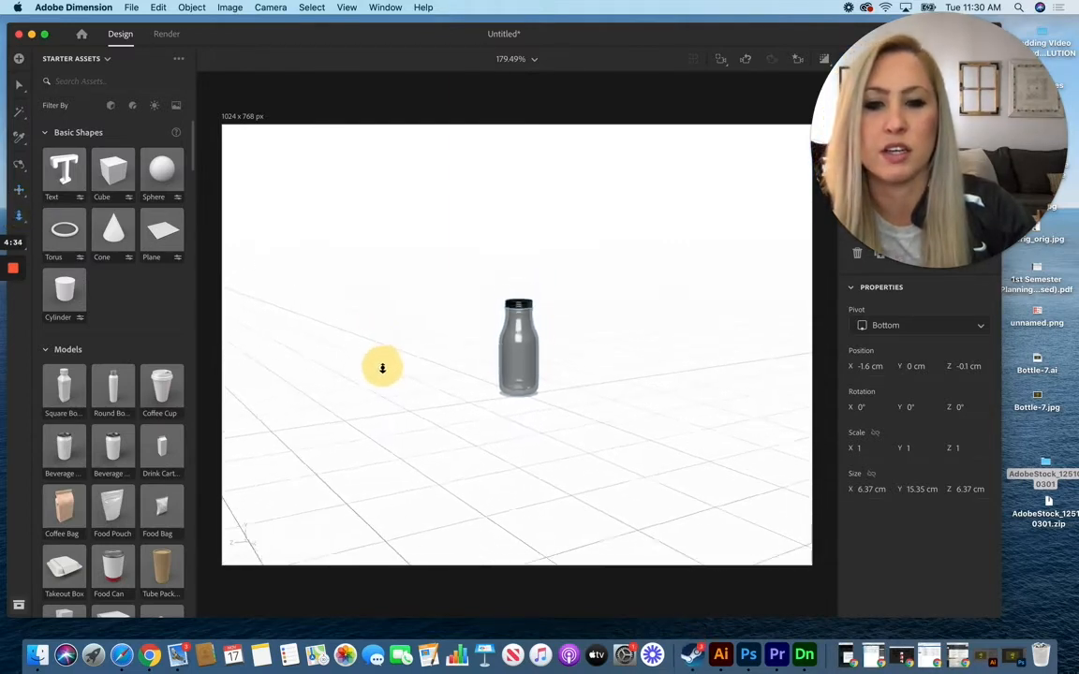
left_click_drag(388, 418, 394, 441)
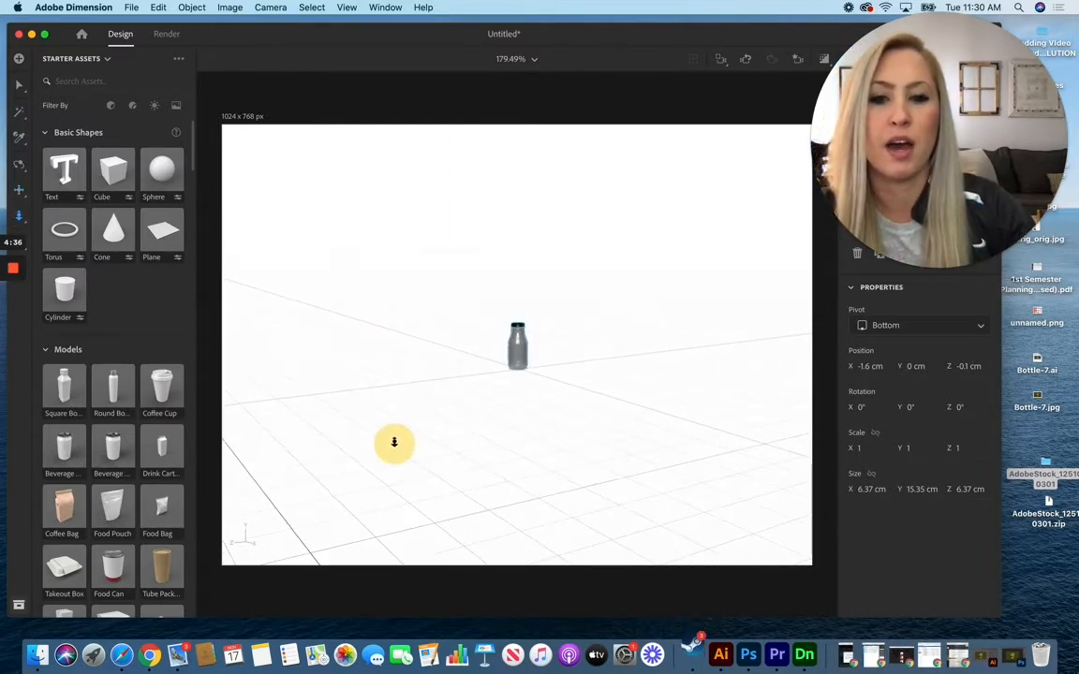
left_click_drag(388, 354, 391, 222)
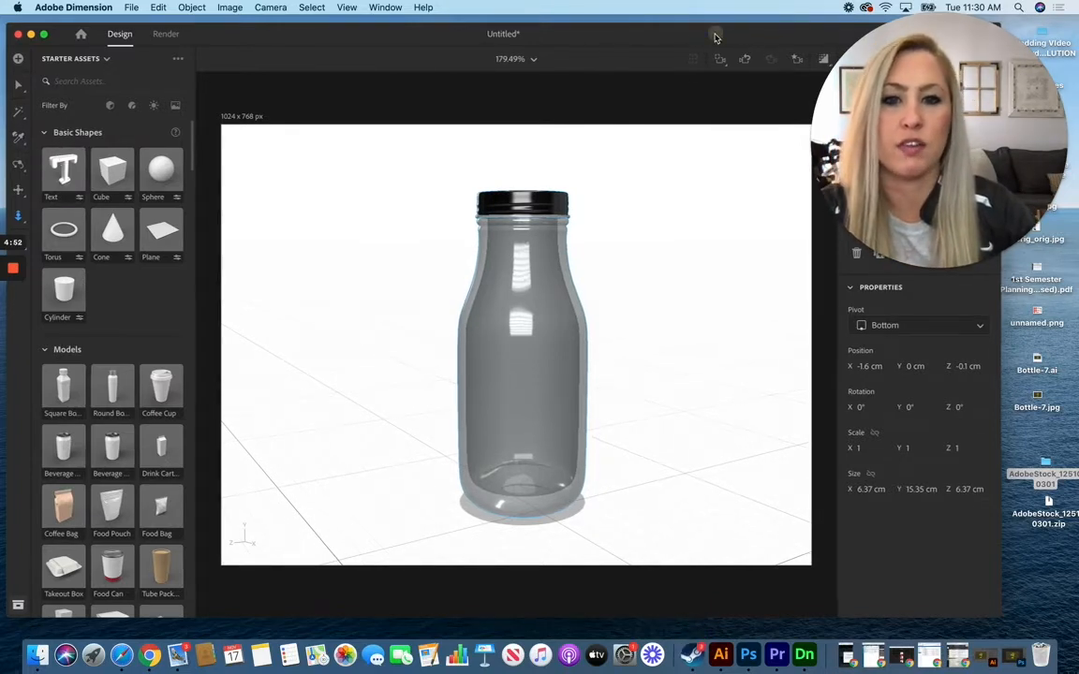
Place Bottle-7.jpg from the Desktop onto the bottle's body as a decal, moving the window to reach the file.
left_click_drag(706, 36, 691, 36)
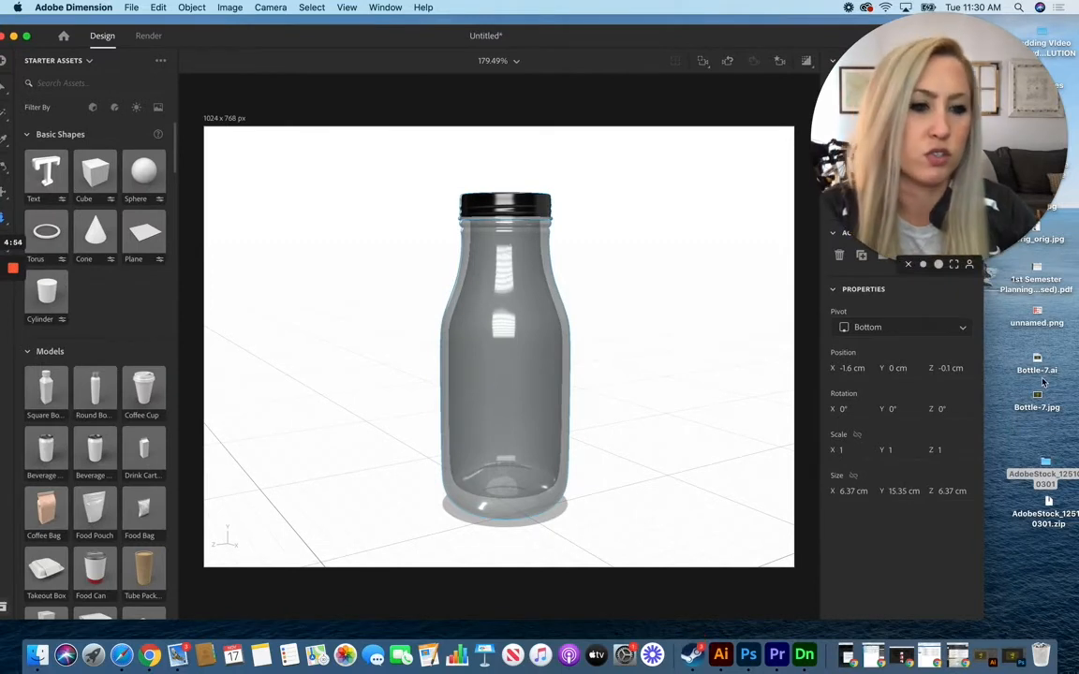
left_click_drag(1037, 405, 503, 404)
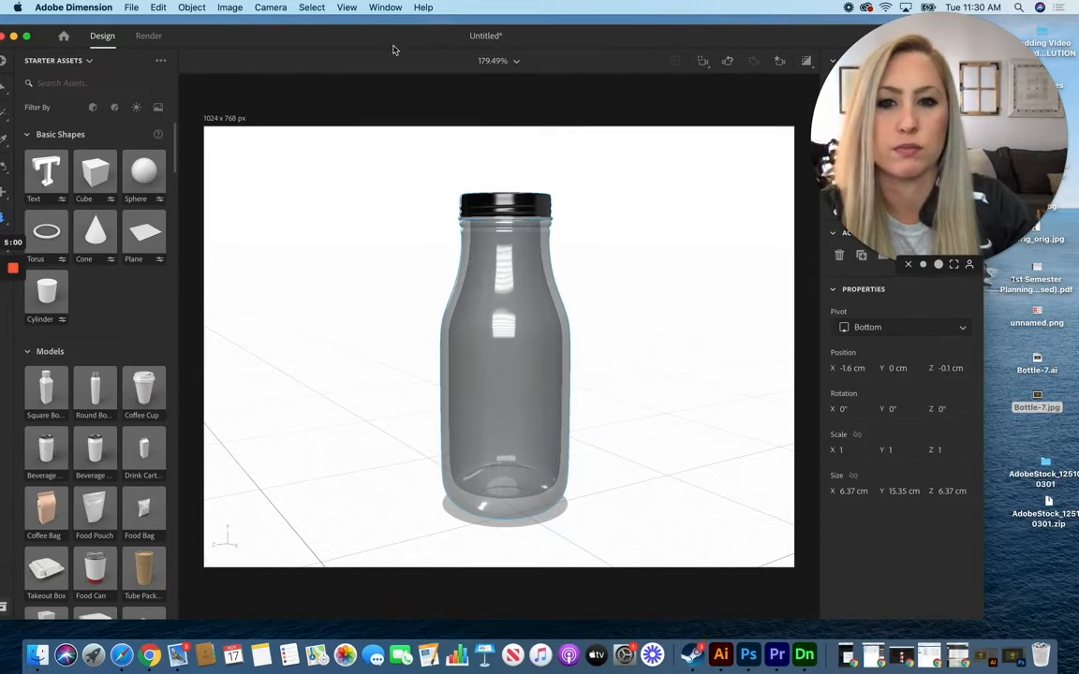
left_click_drag(384, 42, 412, 41)
left_click(30, 87)
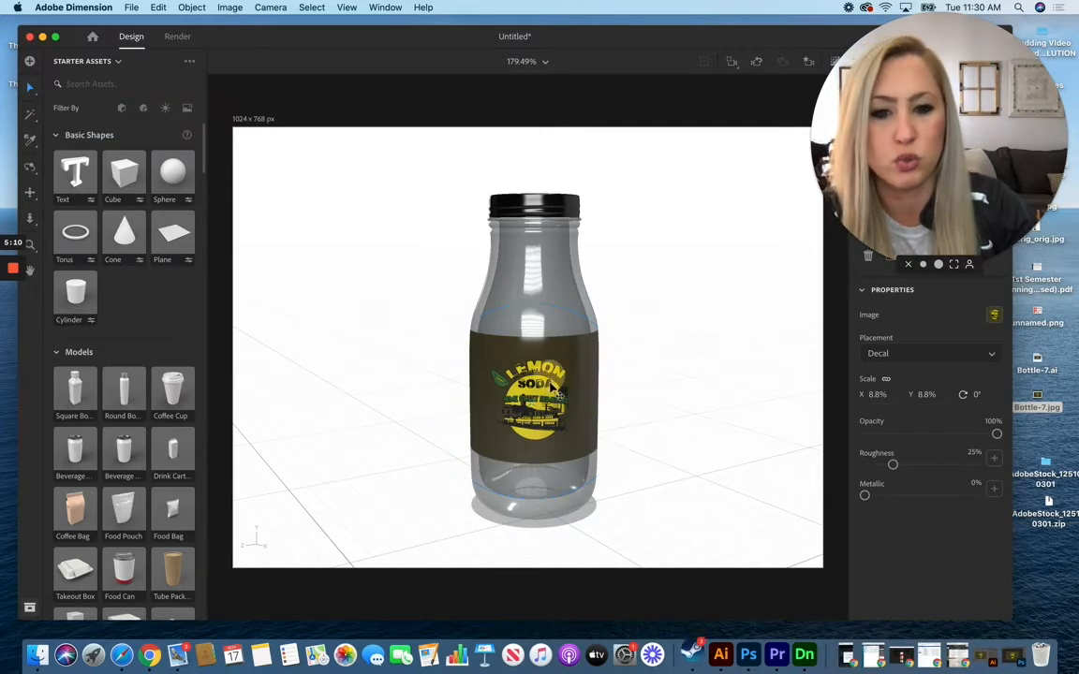
Centre the label decal on the bottle's front, scale it up to about 12%, and deselect it.
left_click_drag(497, 345, 565, 403)
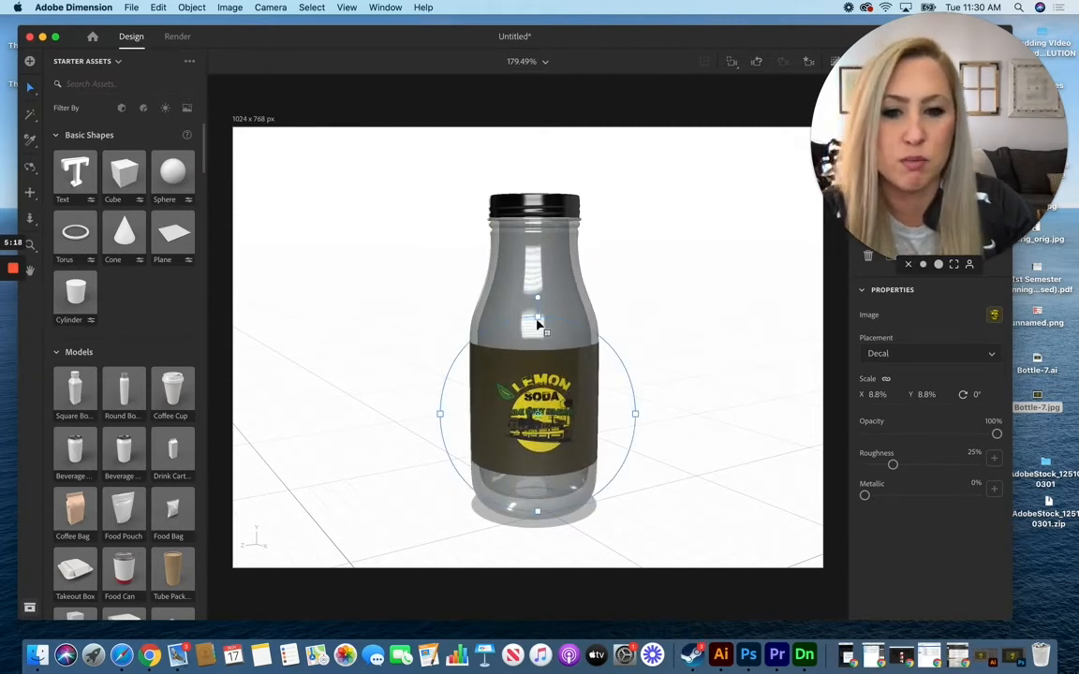
left_click_drag(538, 321, 557, 303)
left_click_drag(569, 400, 564, 405)
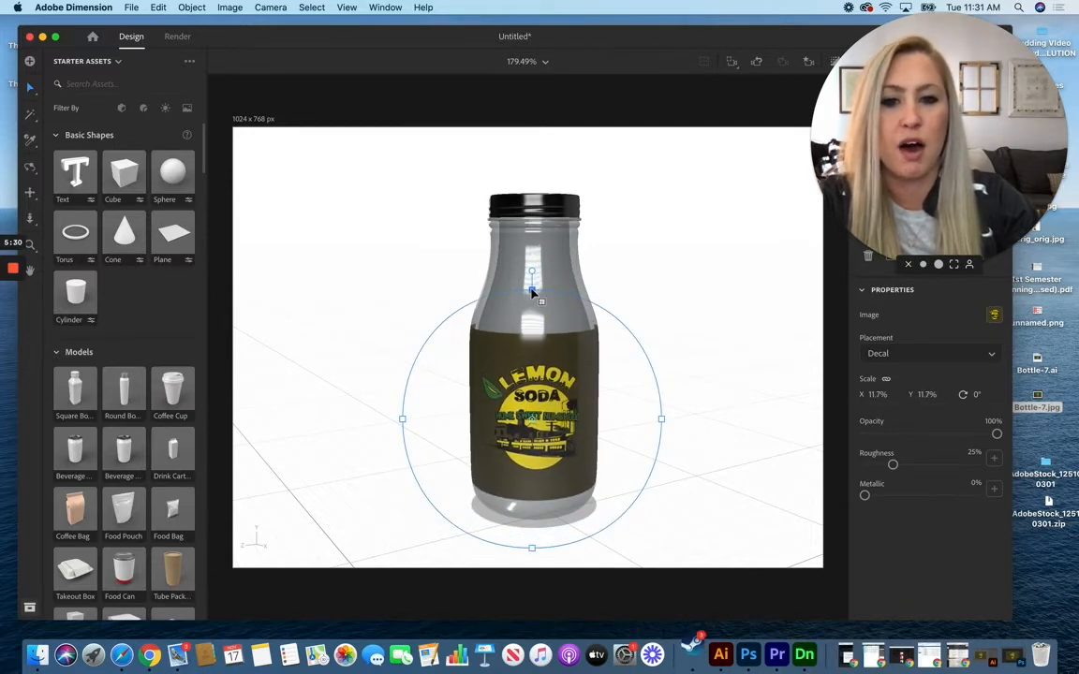
left_click_drag(531, 288, 531, 286)
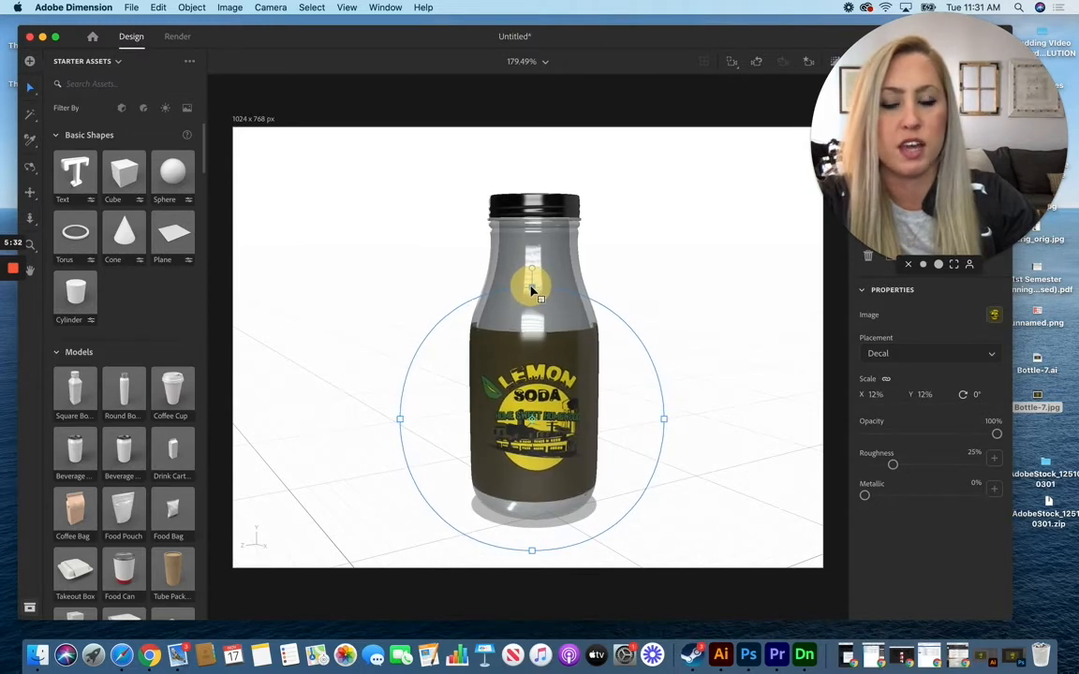
left_click(721, 354)
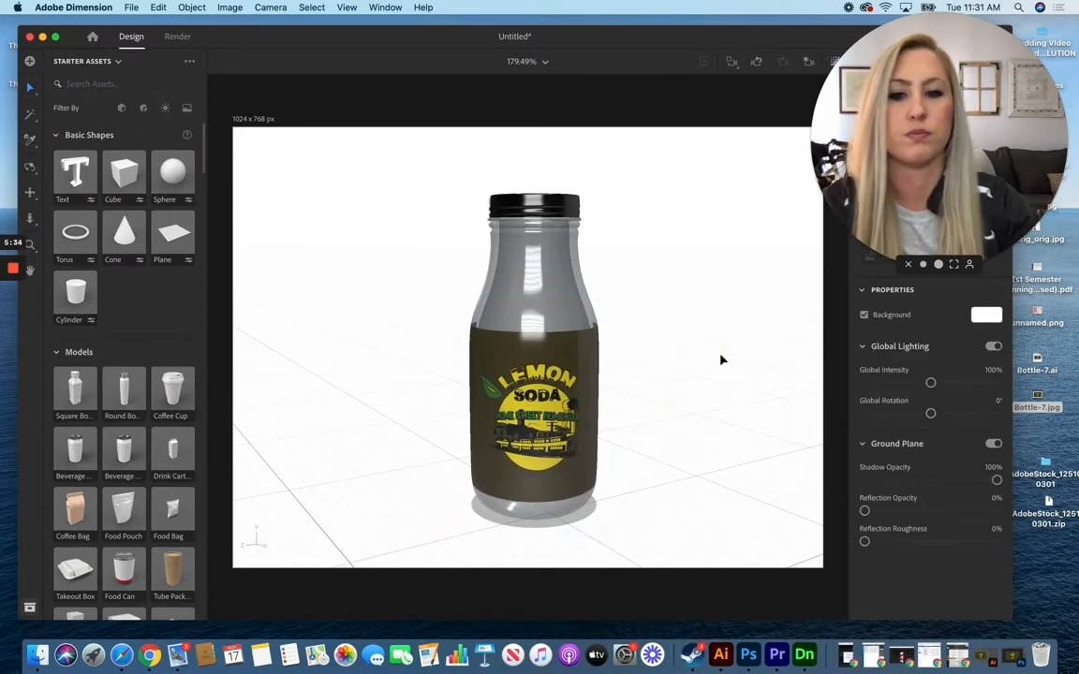
left_click(392, 333)
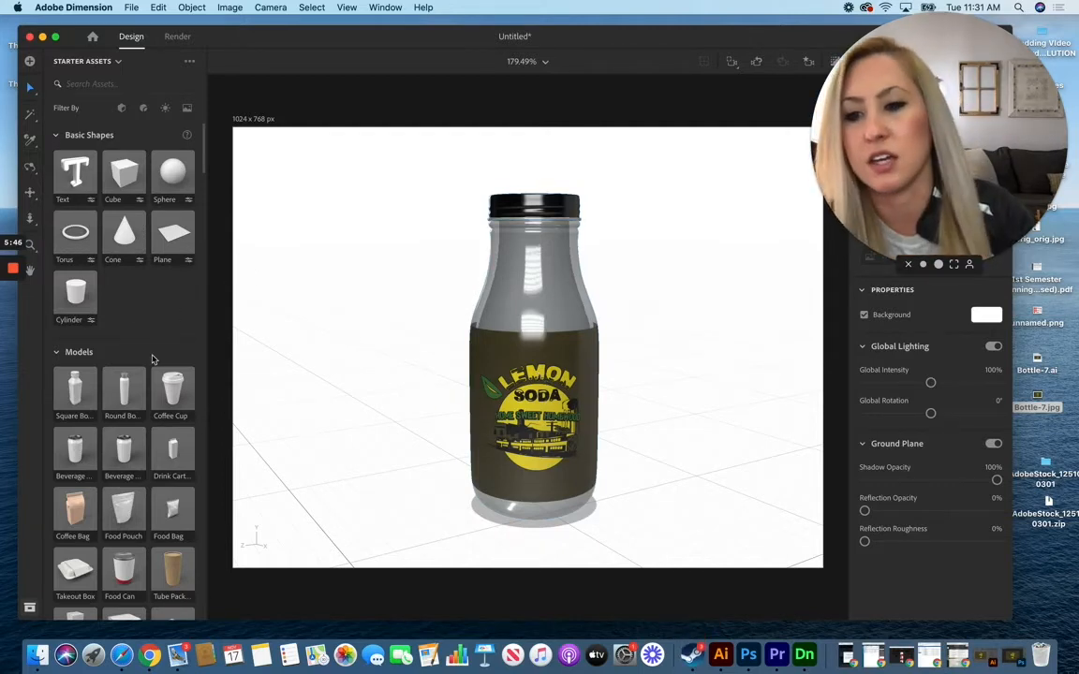
Add the Capsule model from the starter assets to the scene beside the bottle.
scroll(140, 398, "down", 10)
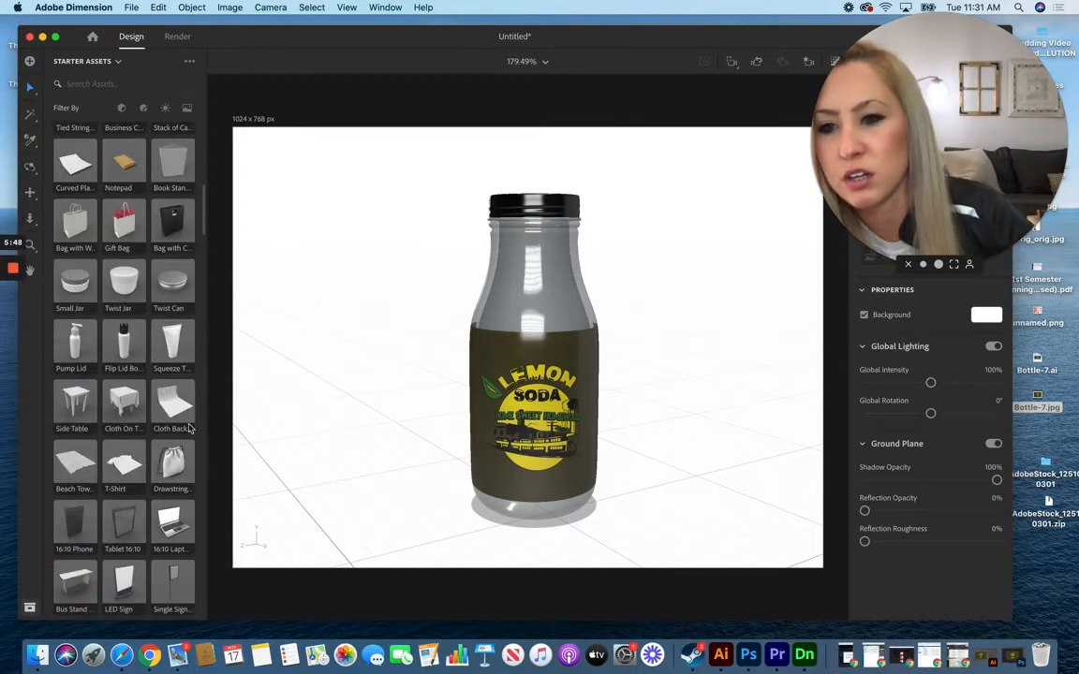
scroll(157, 470, "down", 10)
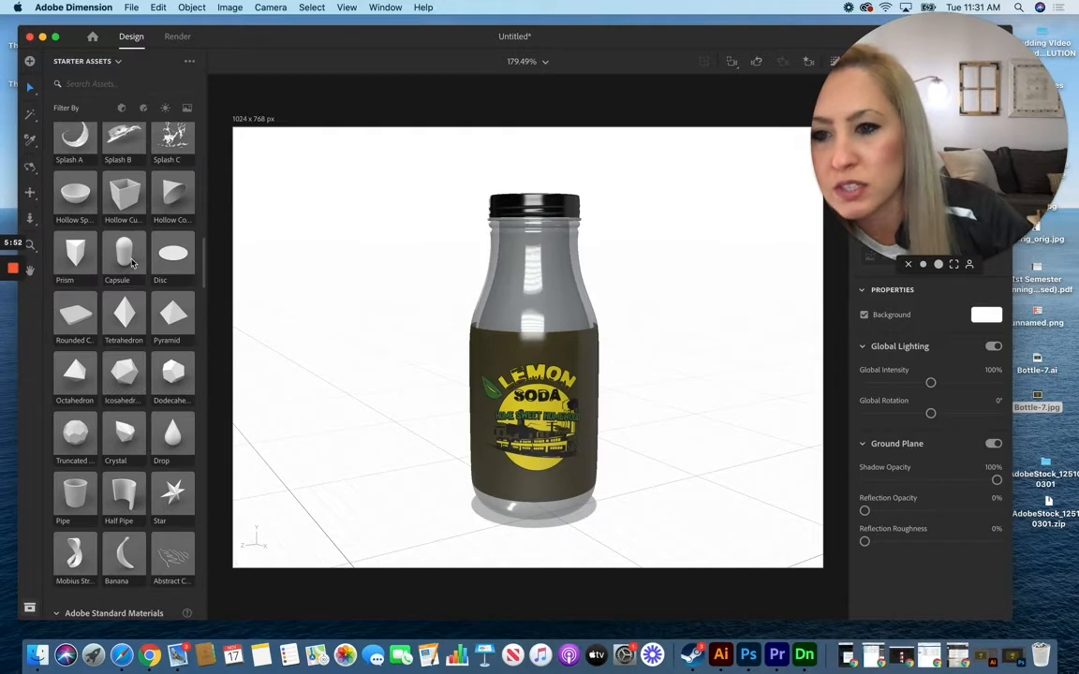
left_click_drag(134, 255, 371, 426)
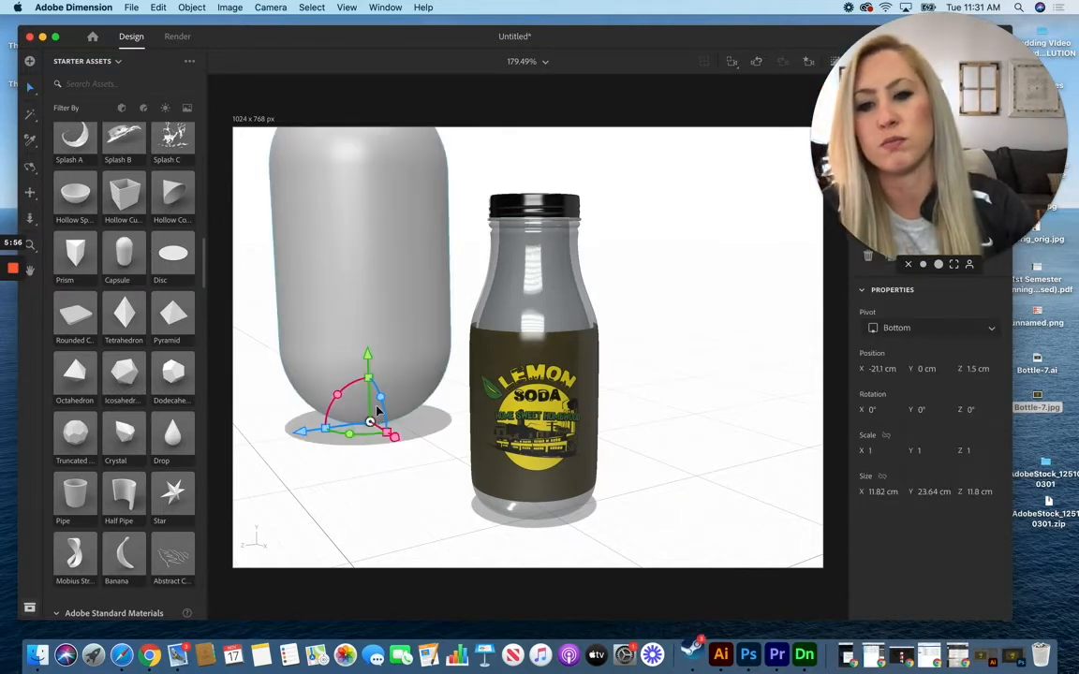
Filter the starter assets to materials and apply Olive Oil to the capsule.
left_click(143, 109)
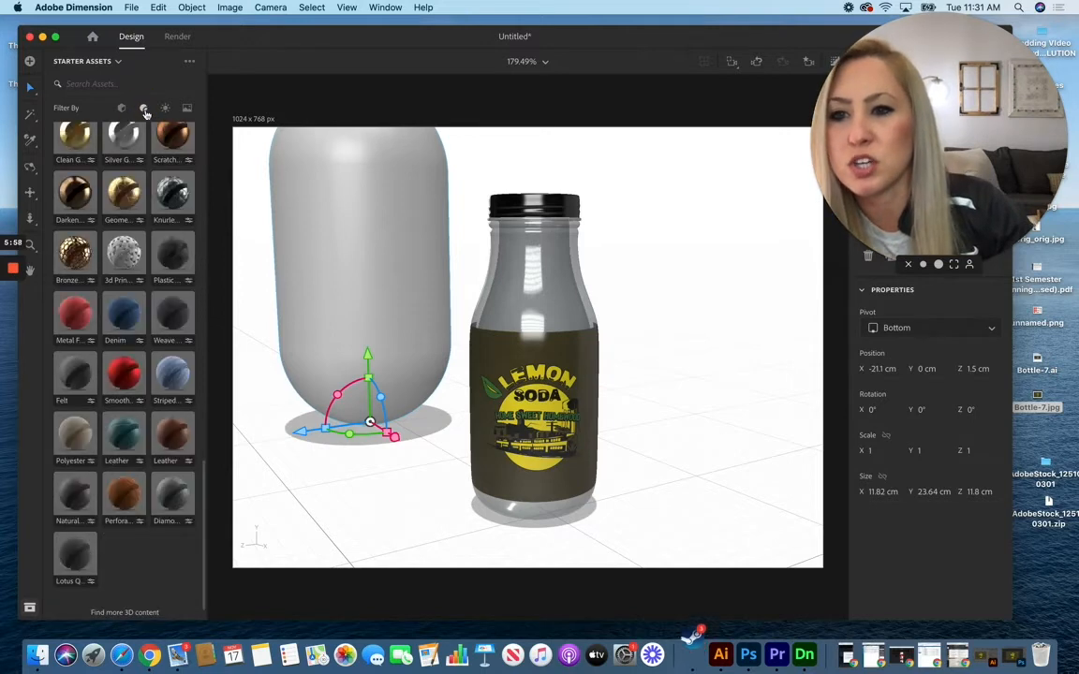
scroll(122, 335, "down", 10)
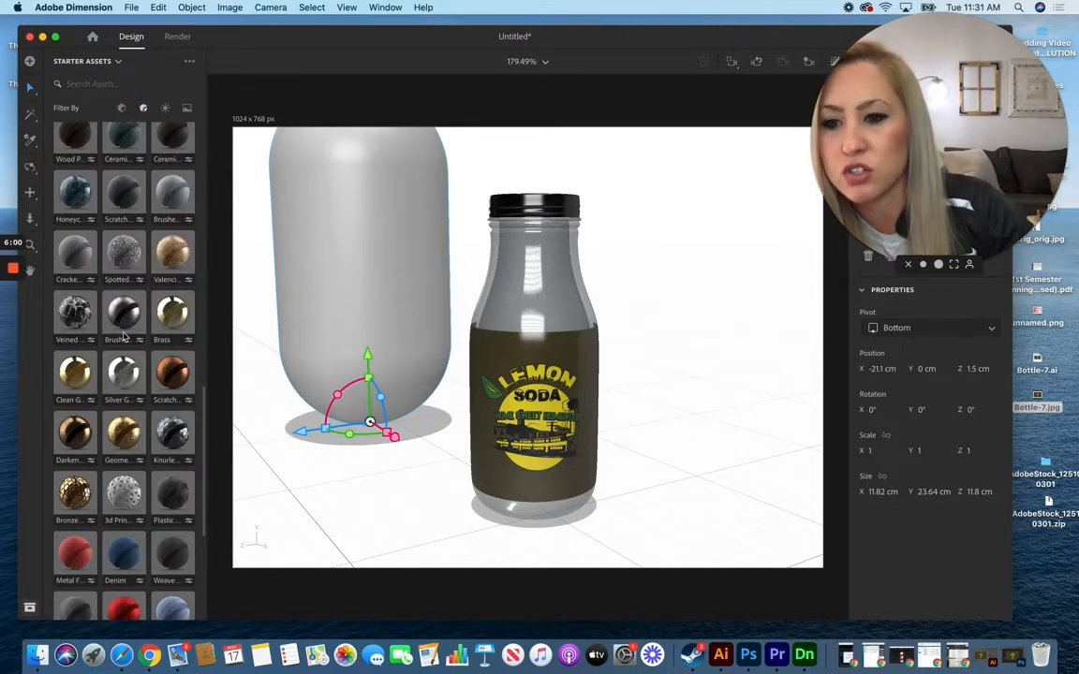
scroll(123, 335, "down", 10)
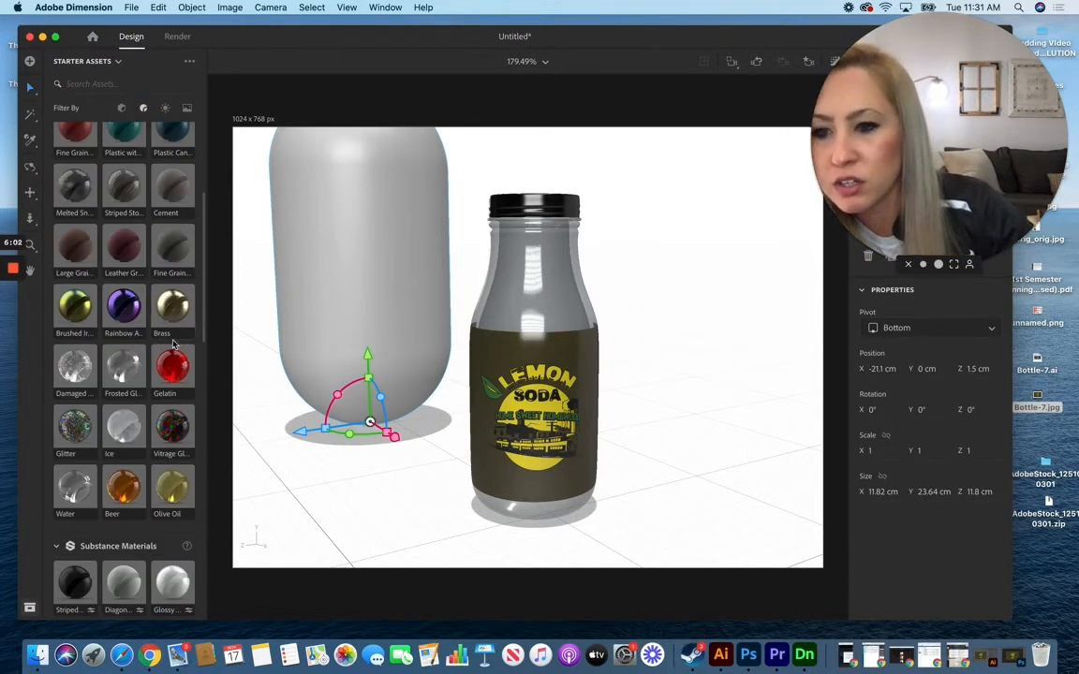
scroll(172, 370, "up", 1)
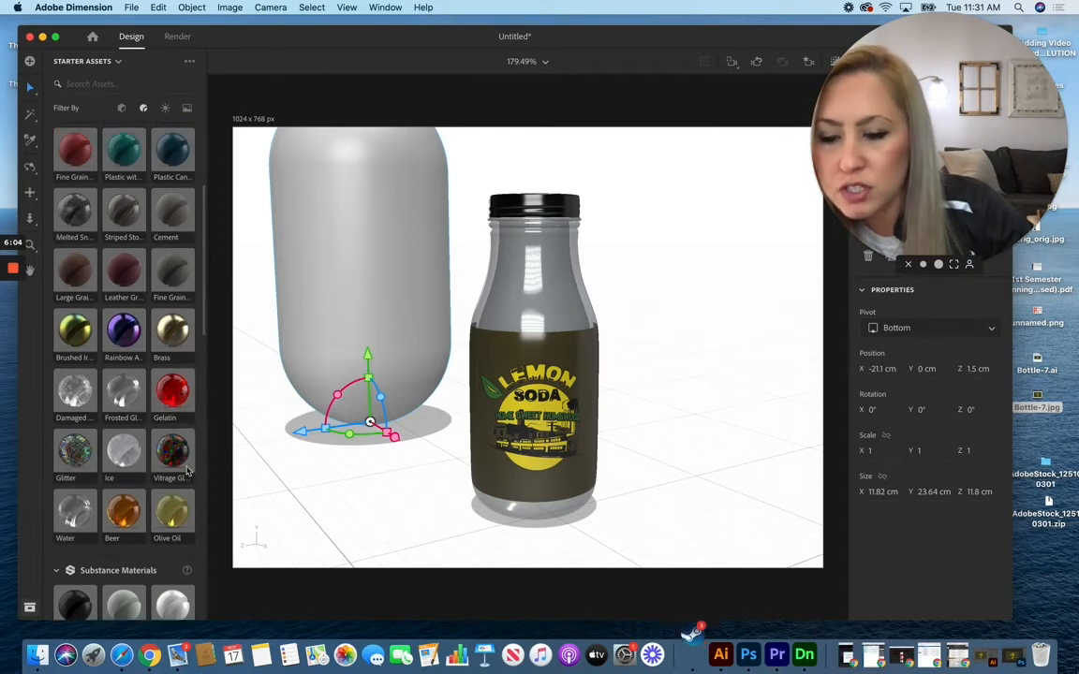
left_click_drag(172, 510, 385, 309)
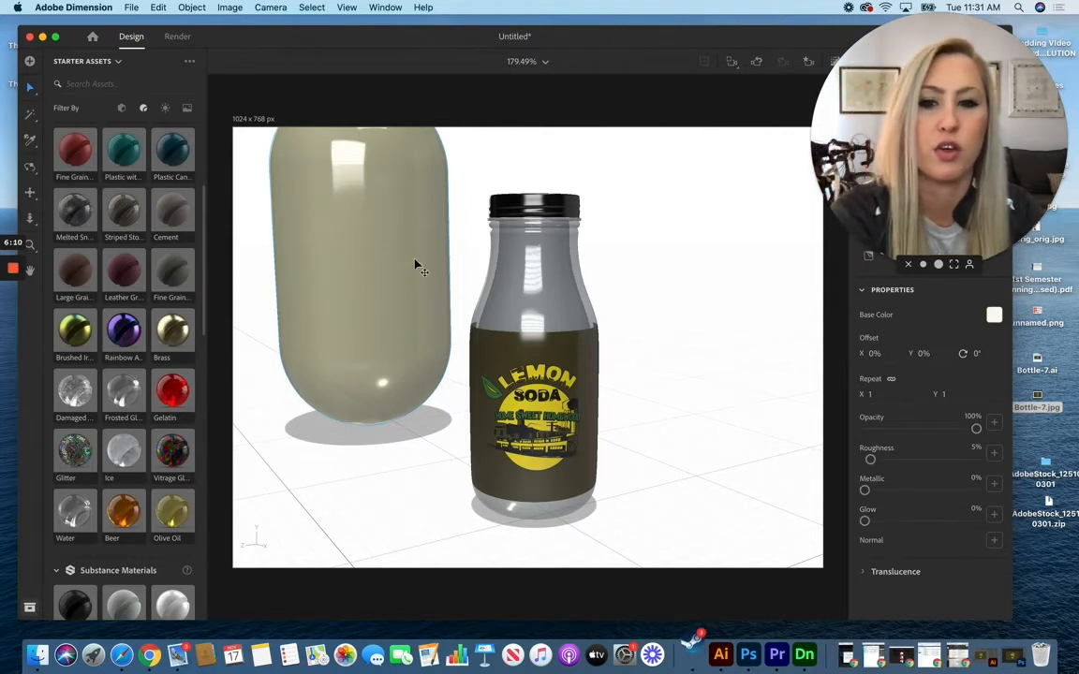
Shift the capsule material's base color hue toward yellow, giving RGB 252, 252, 238, and close the color picker.
left_click(994, 314)
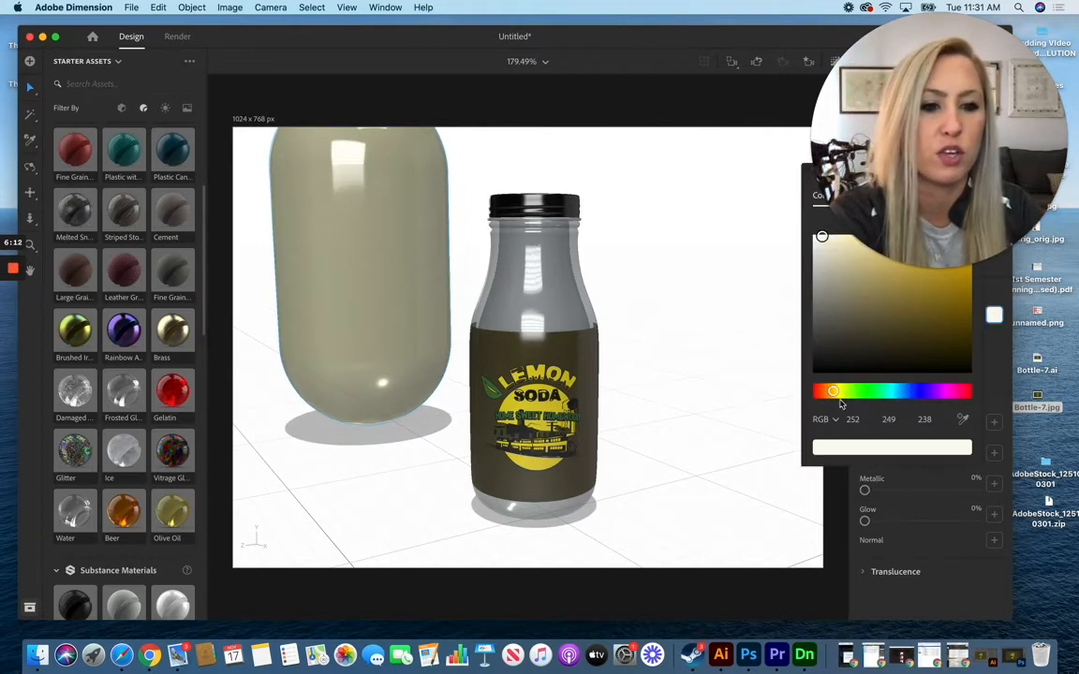
left_click_drag(832, 391, 839, 391)
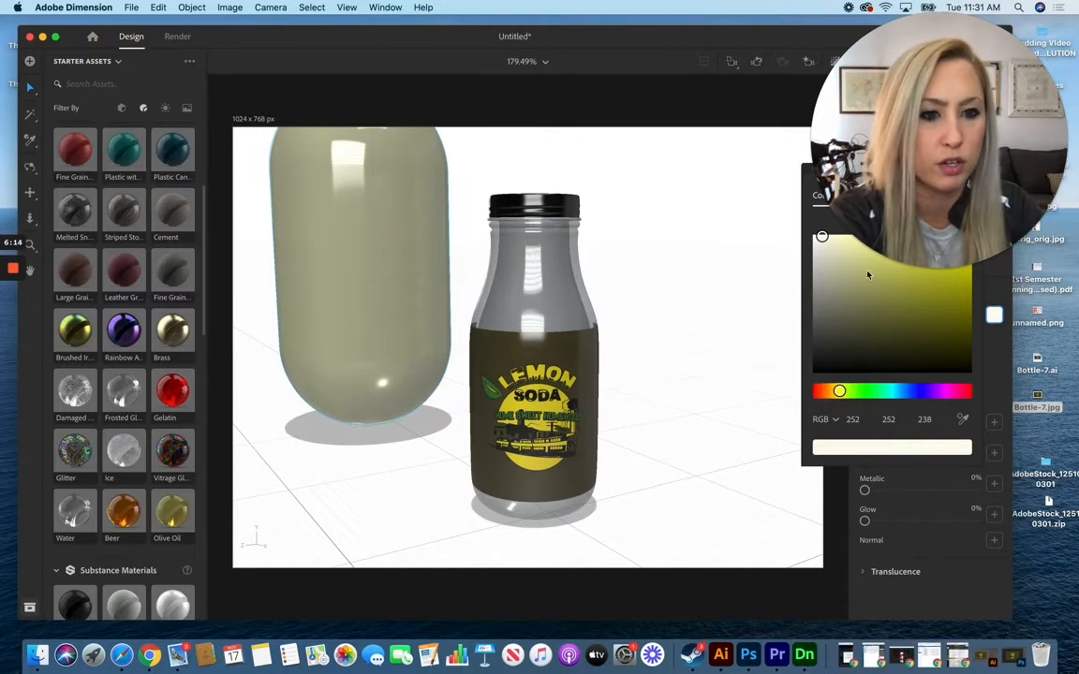
mouse_move(934, 245)
left_mouse_down()
mouse_move(932, 270)
mouse_move(953, 253)
left_mouse_up()
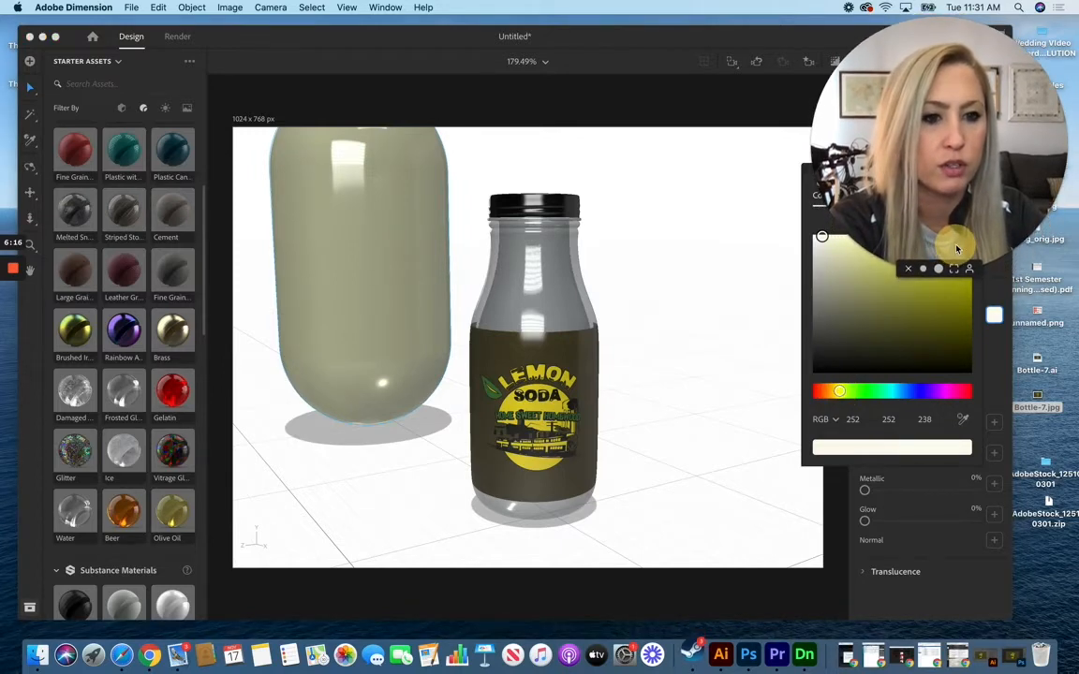
left_click(362, 240)
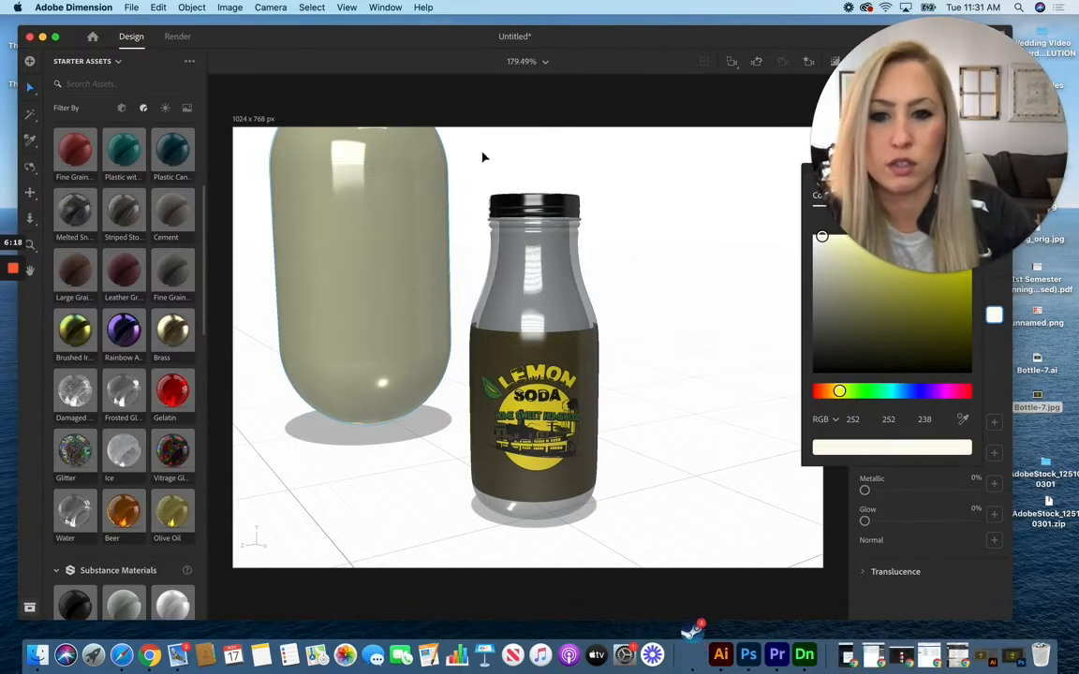
left_click(435, 136)
Scale the capsule down to about 0.6 and move it into line with the bottle at about X -6.2, Y -6.6, Z -2.7 cm.
left_click_drag(366, 216, 513, 306)
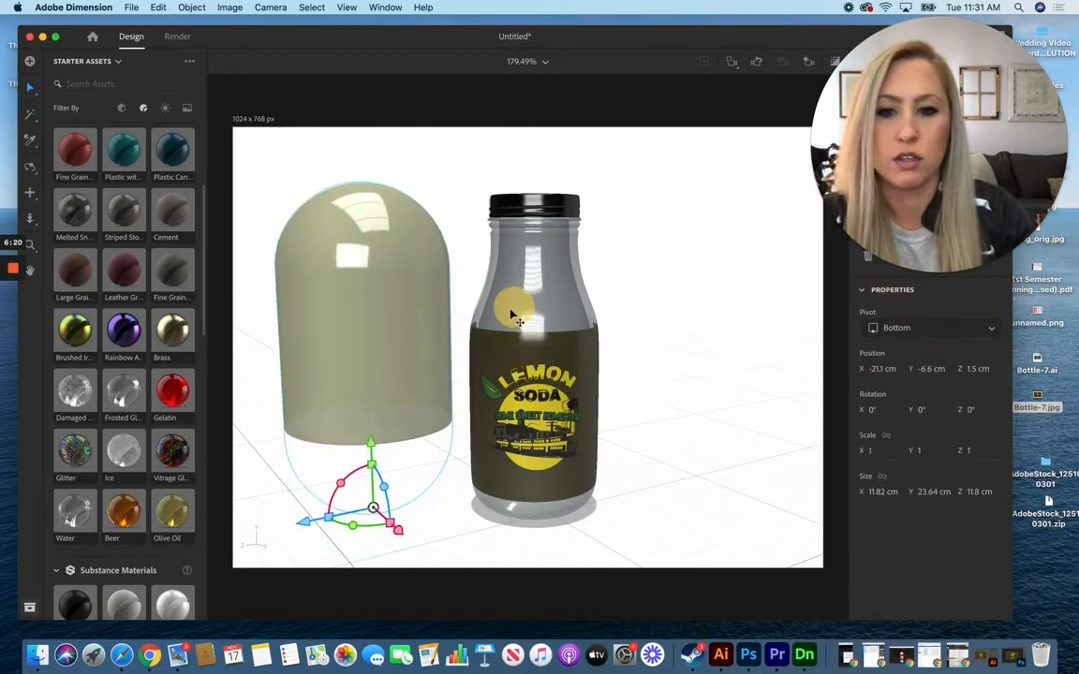
left_click_drag(403, 515, 608, 599)
mouse_move(454, 592)
left_mouse_down()
mouse_move(487, 600)
mouse_move(465, 602)
left_mouse_up()
mouse_move(549, 558)
left_mouse_down()
mouse_move(540, 569)
mouse_move(530, 555)
left_mouse_up()
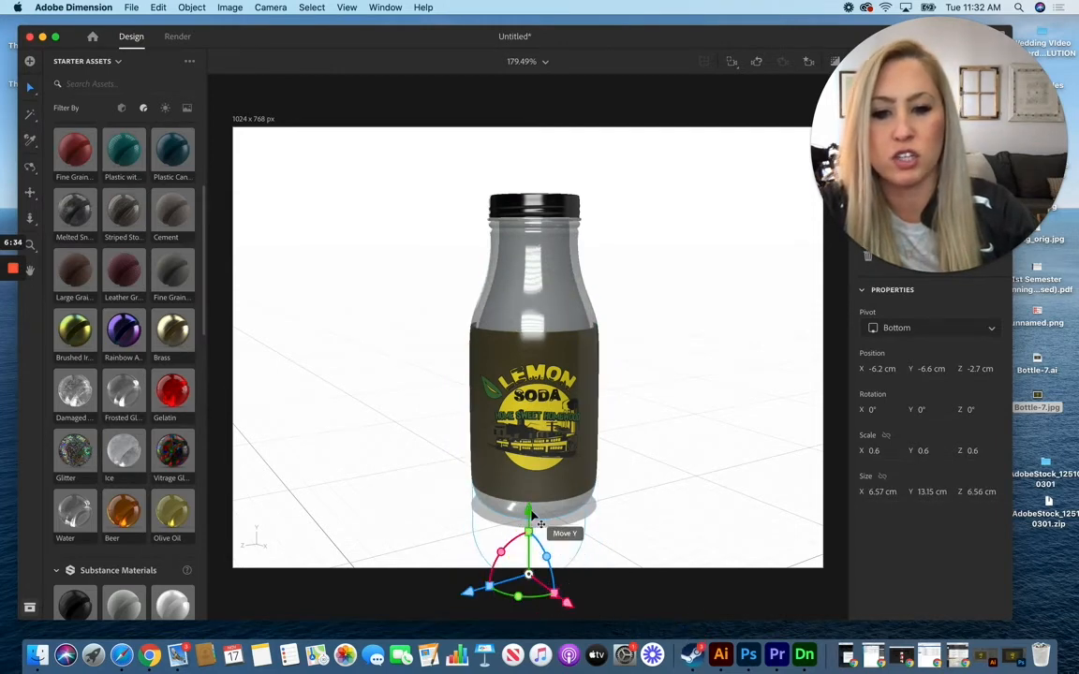
Fit the capsule inside the bottle at about X -1.2, Y -0.6, Z 0.1 cm, sized about 5.16 × 11.69 × 5.15 cm, and deselect it.
left_click_drag(541, 525, 649, 550)
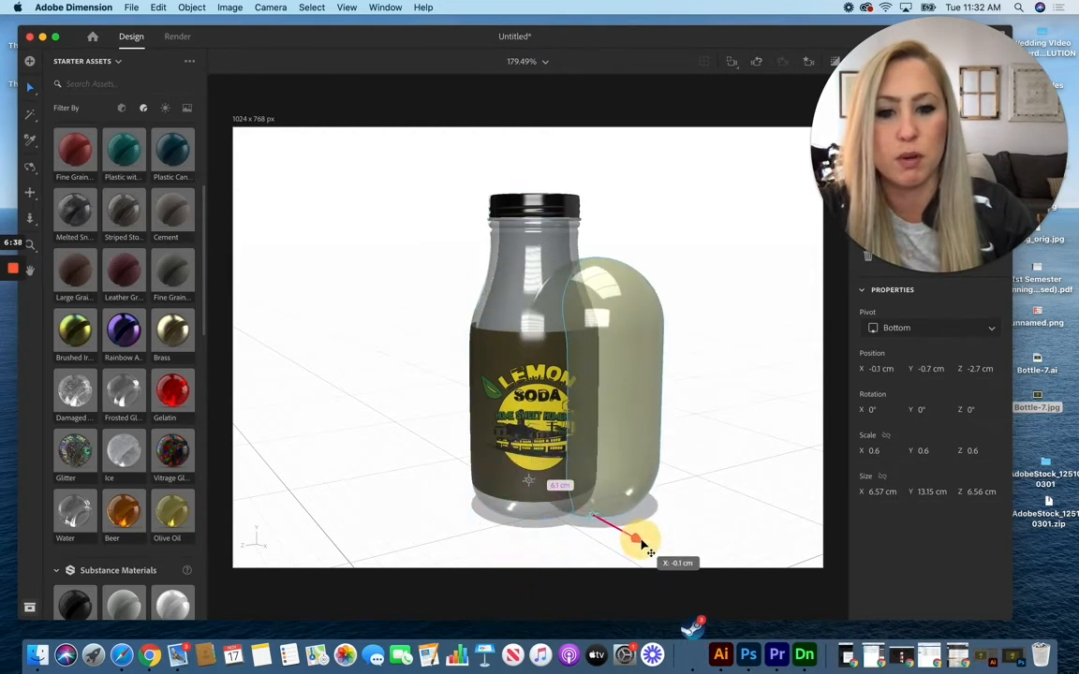
left_click_drag(569, 534, 480, 534)
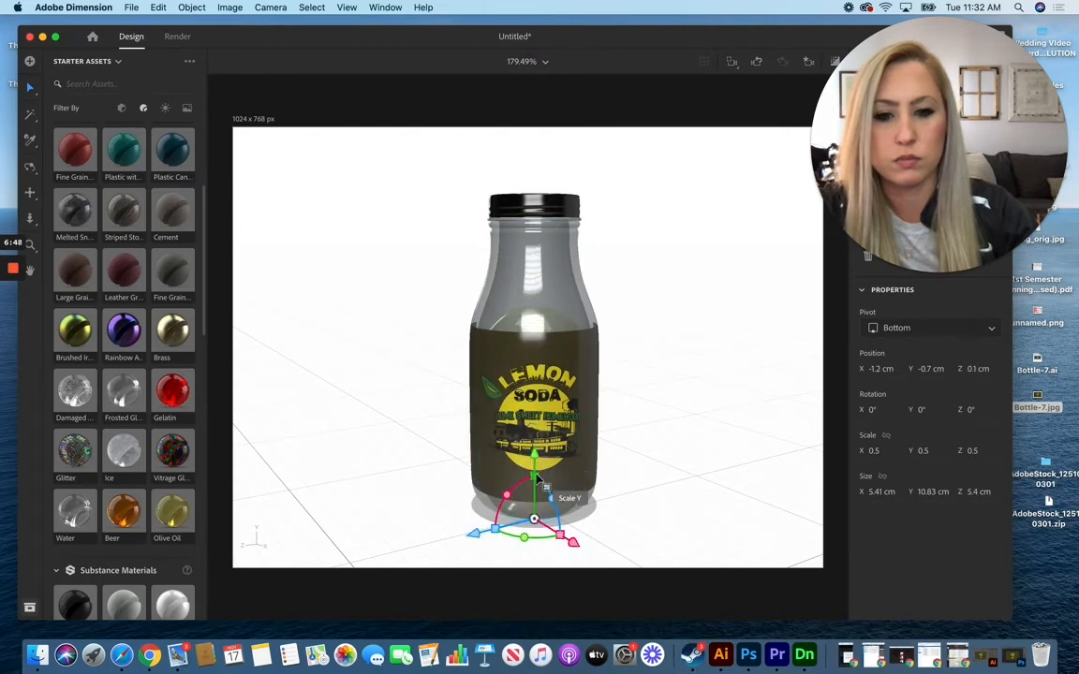
left_click_drag(534, 476, 539, 475)
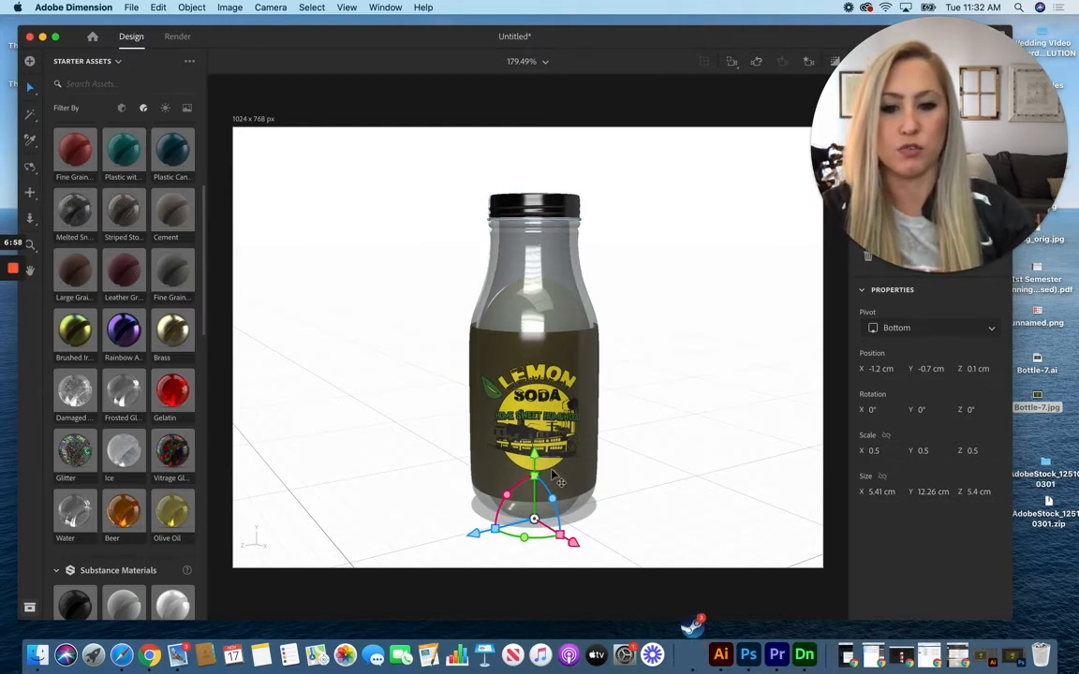
left_click_drag(546, 488, 537, 458)
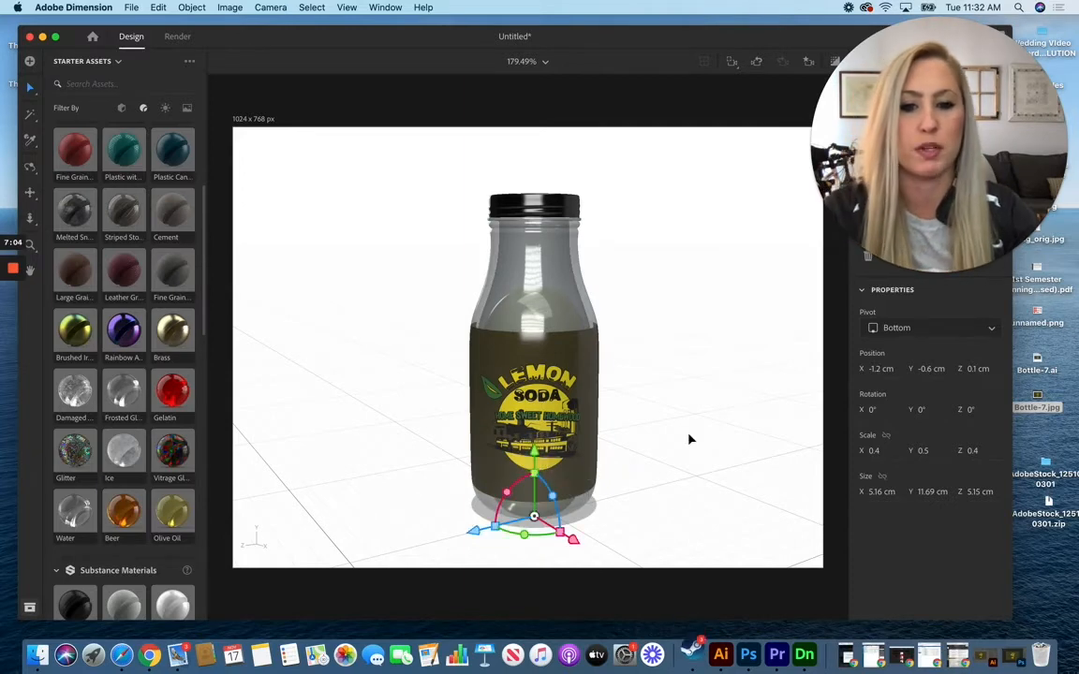
left_click(695, 436)
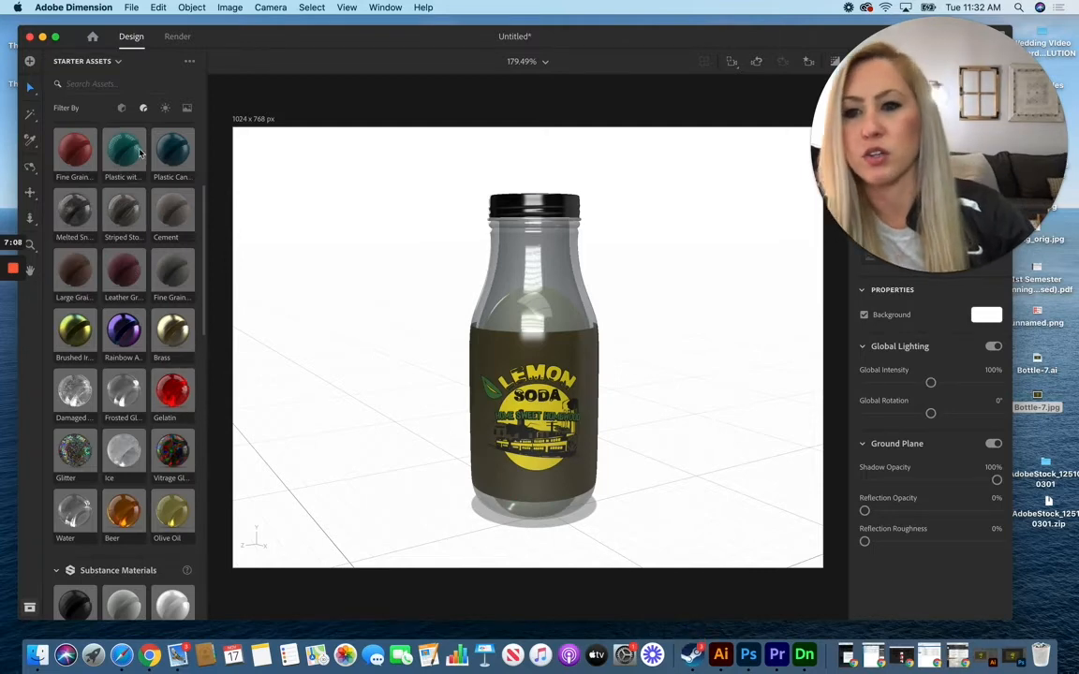
Filter the starter assets to models and add Splash A to the scene at the bottle.
left_click(122, 108)
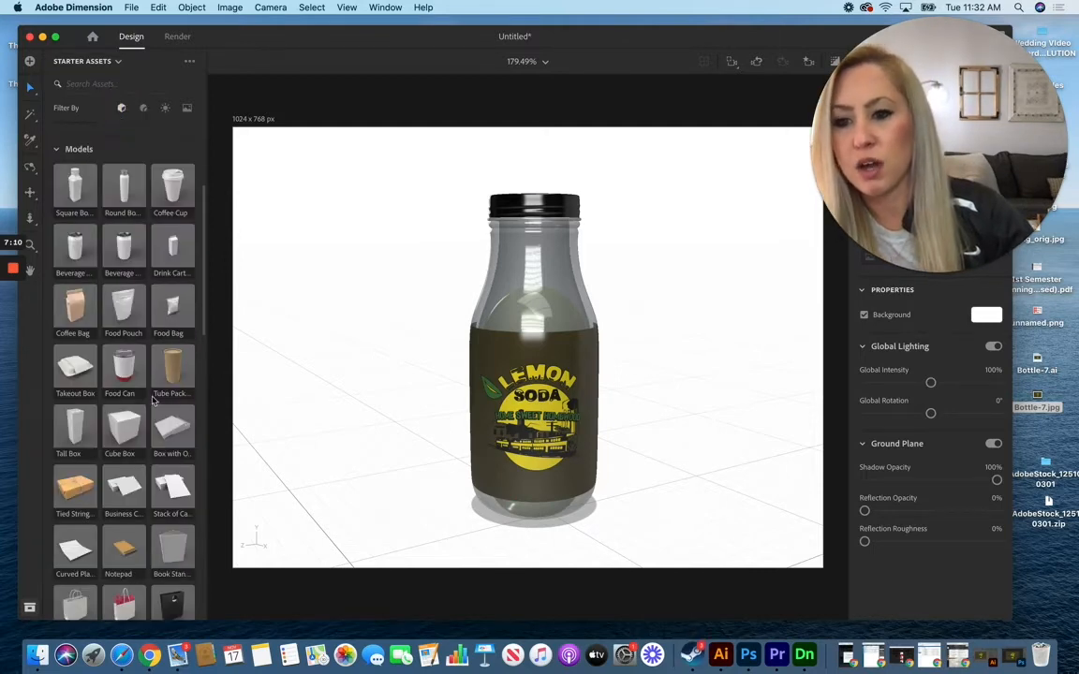
scroll(156, 410, "down", 15)
scroll(155, 410, "down", 3)
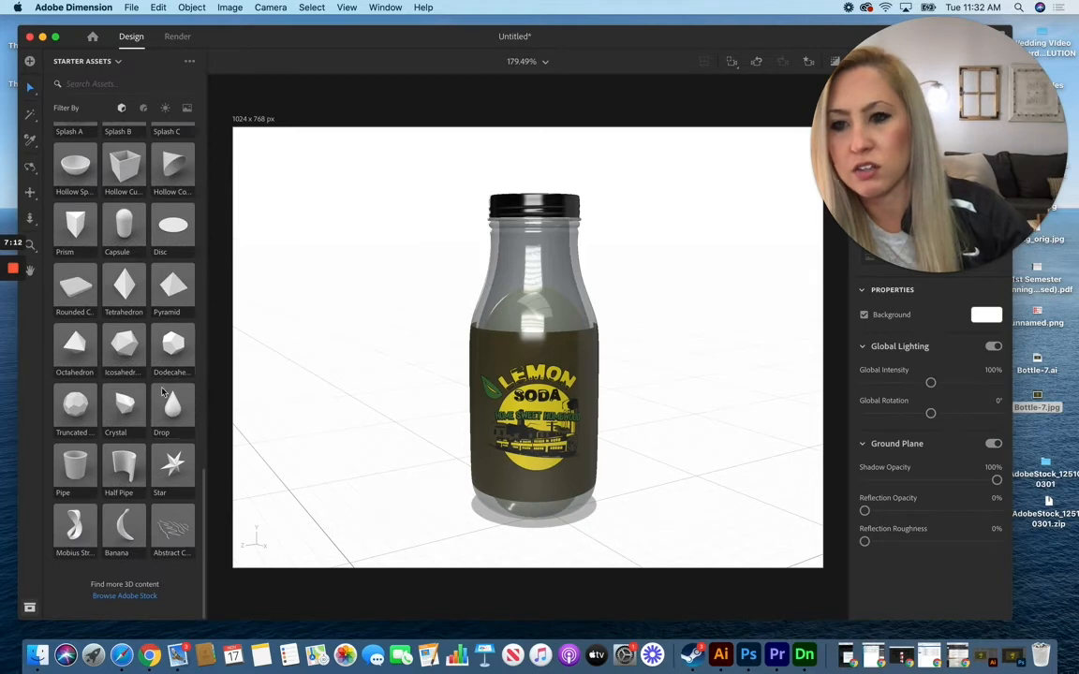
scroll(162, 393, "up", 5)
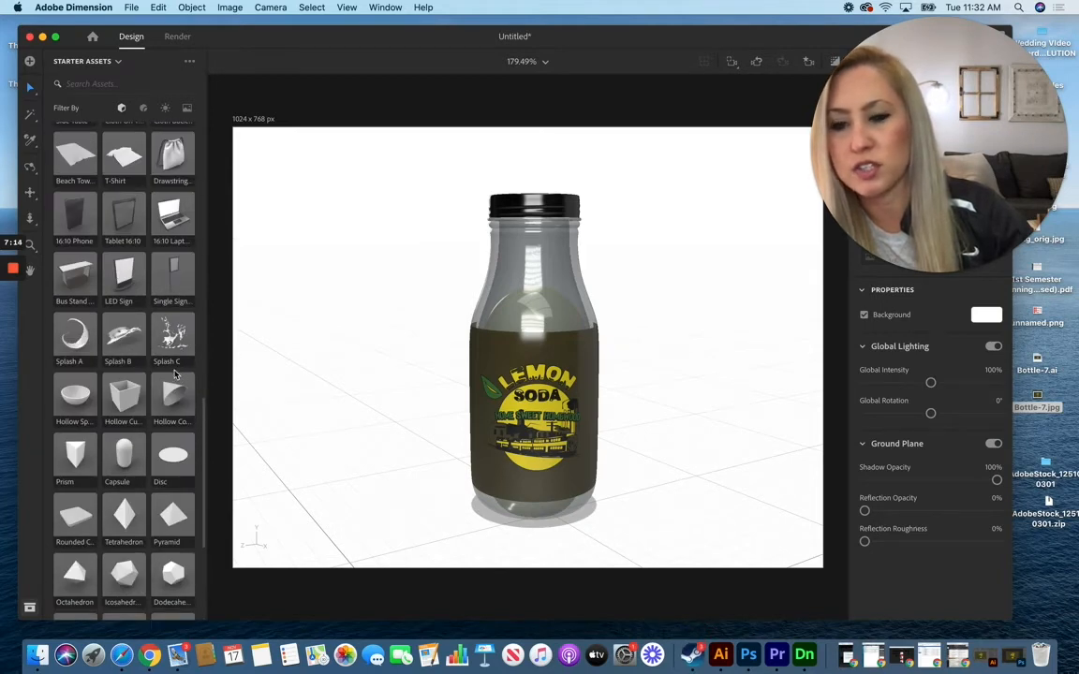
left_click_drag(92, 340, 459, 378)
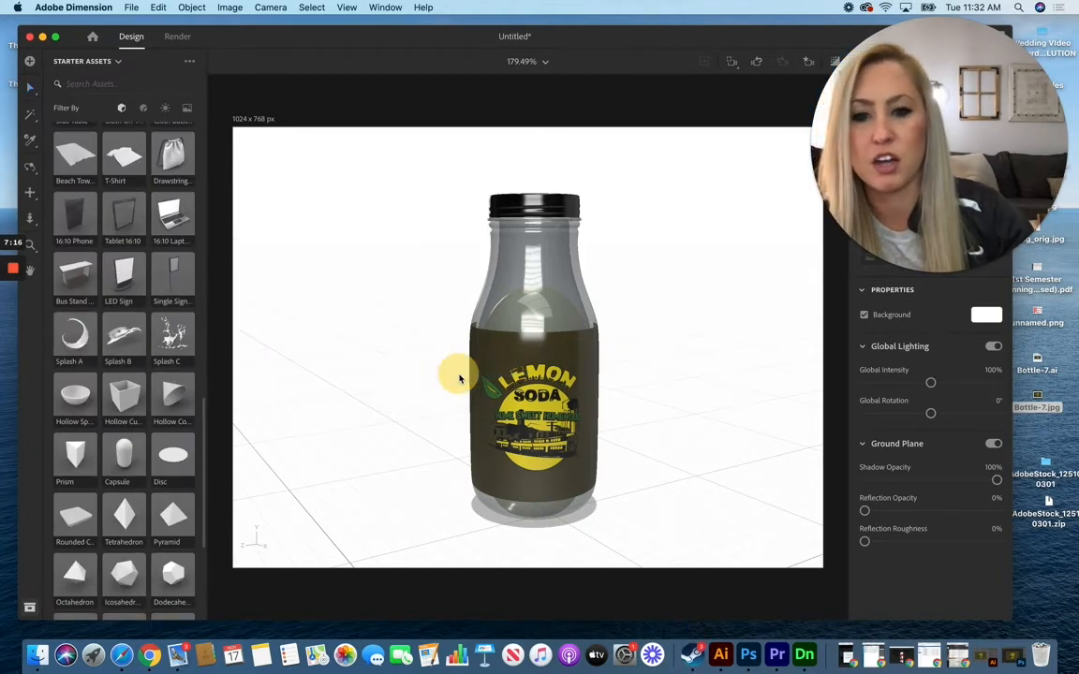
Wrap the splash around the bottle: scale about 0.7, Y rotation -95°, position about X -6.8, Y 5.2, Z -4.3 cm.
left_click_drag(497, 334, 684, 455)
left_click_drag(558, 364, 477, 398)
left_click_drag(582, 376, 402, 371)
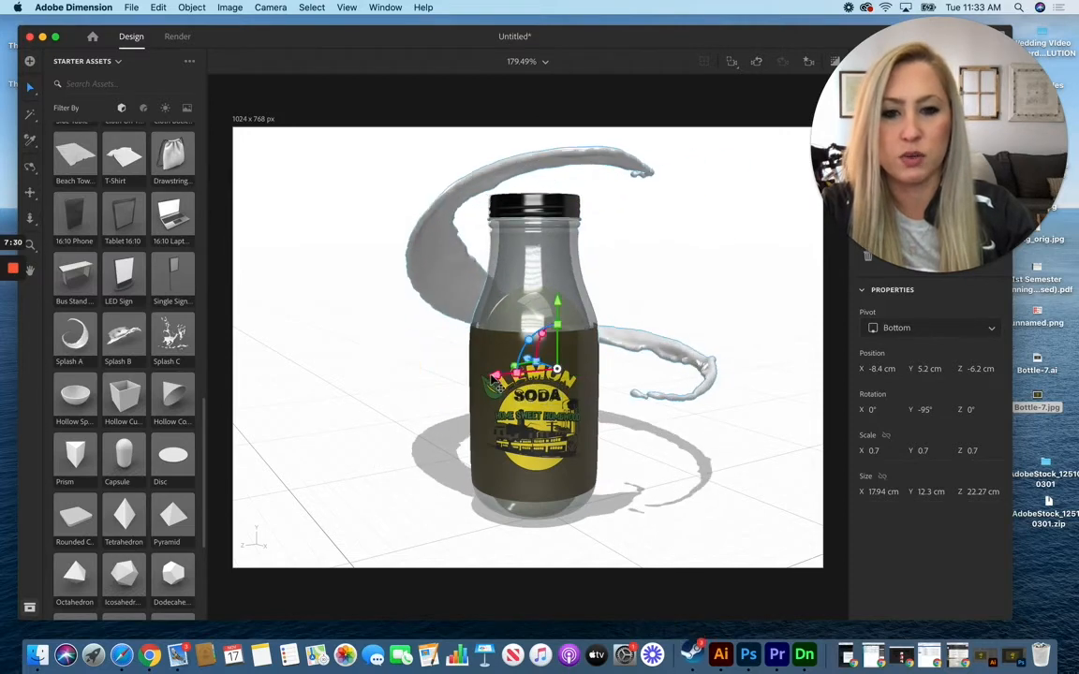
left_click_drag(496, 378, 522, 370)
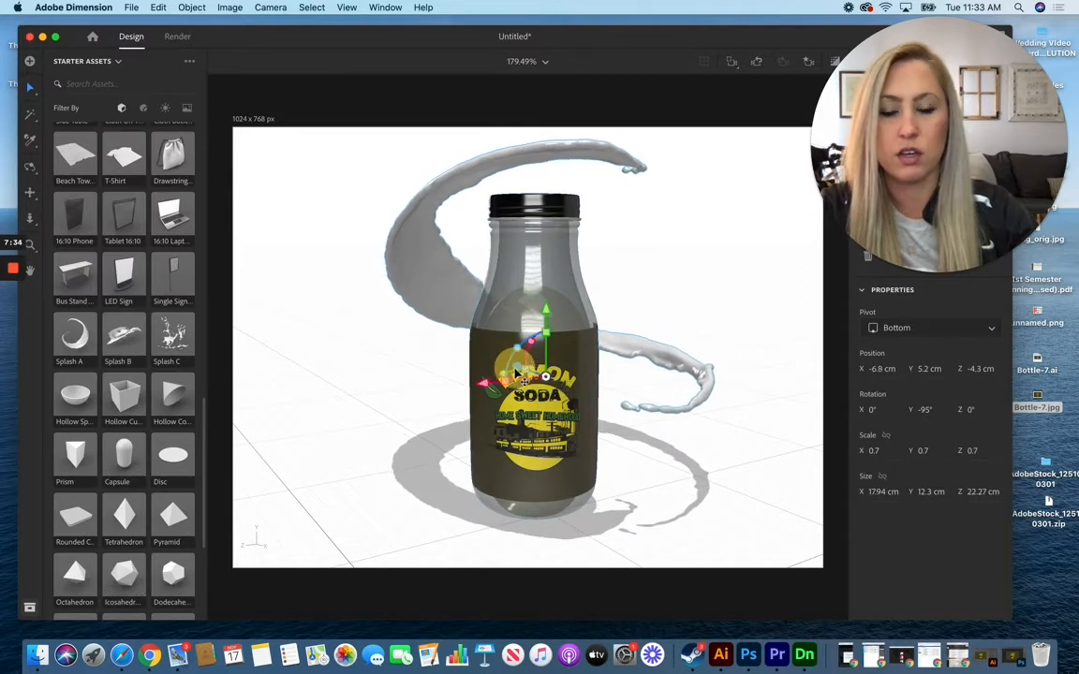
Filter the starter assets to materials and apply Olive Oil to the splash.
left_click(144, 107)
scroll(167, 320, "up", 15)
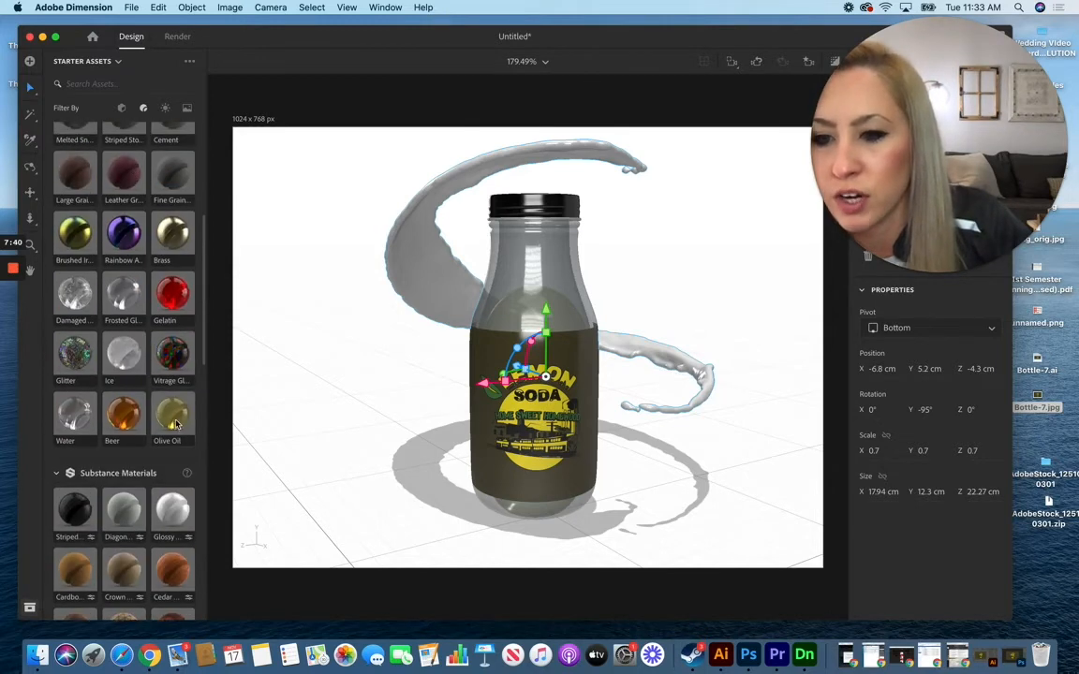
left_click_drag(174, 425, 442, 281)
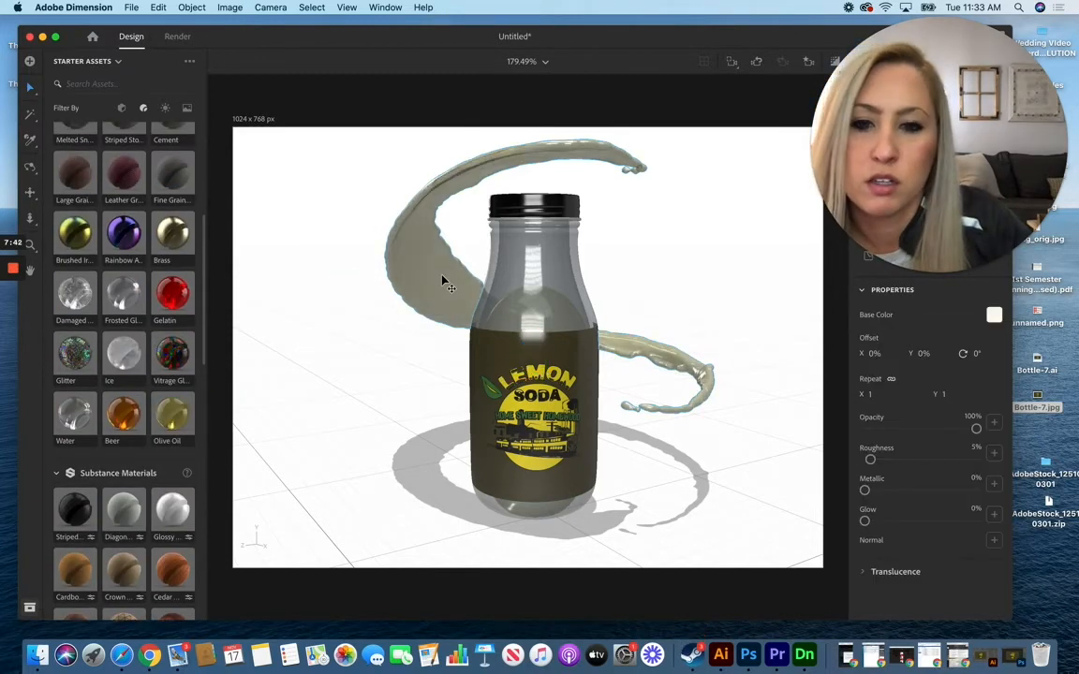
Set the splash material's base color to bright yellow, RGB 247, 235, 64.
left_click(994, 315)
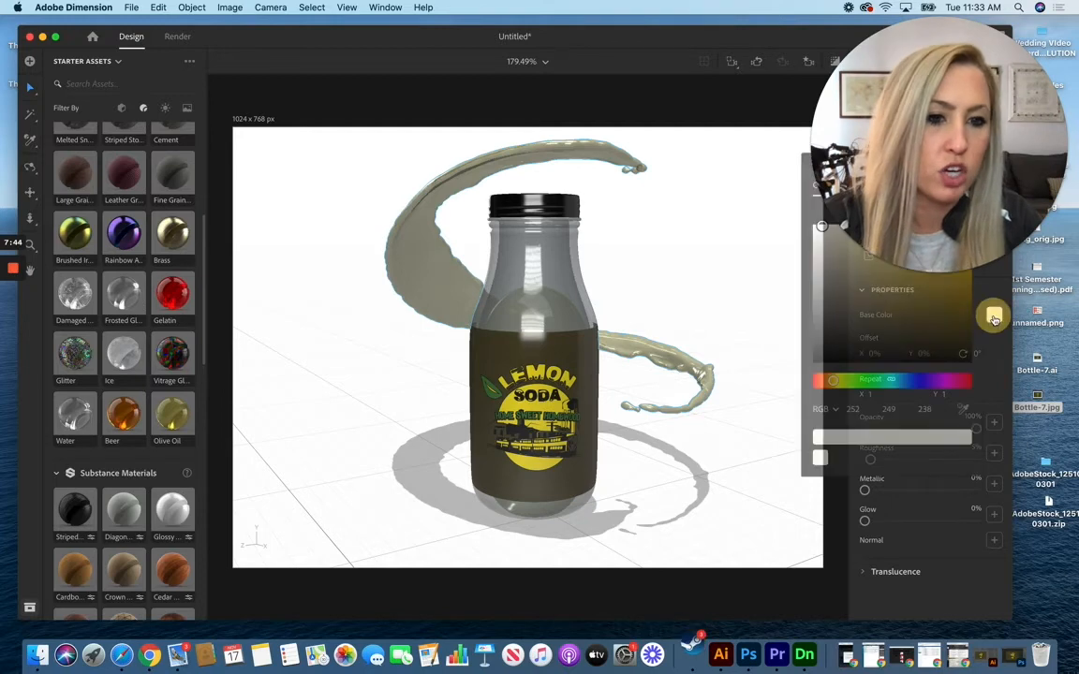
left_click(839, 380)
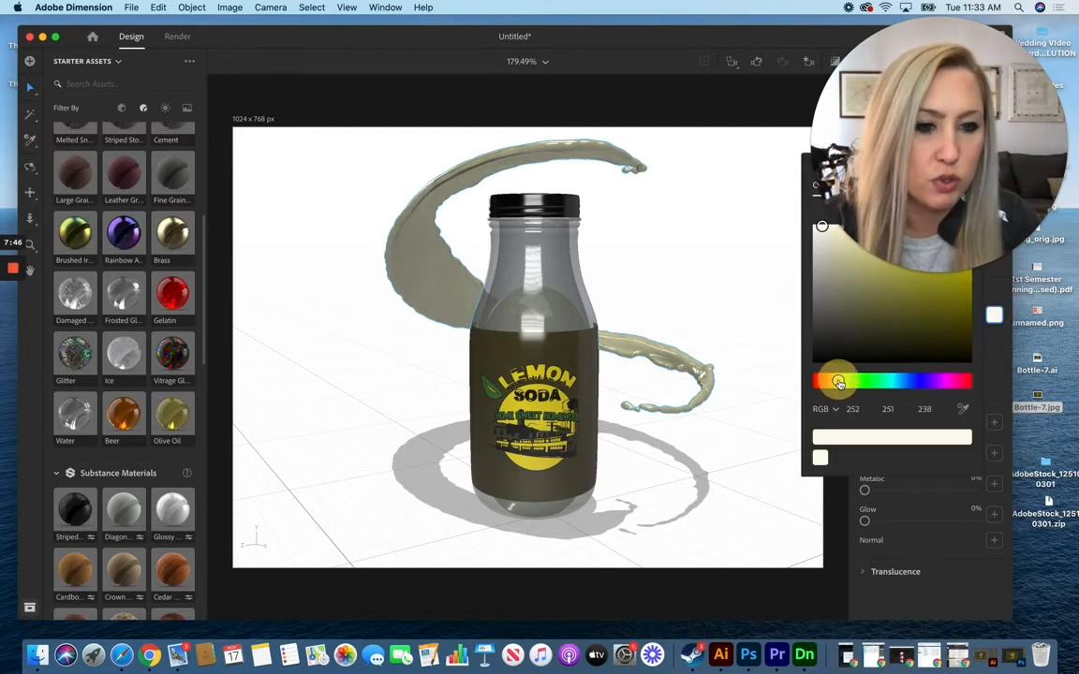
left_click(837, 380)
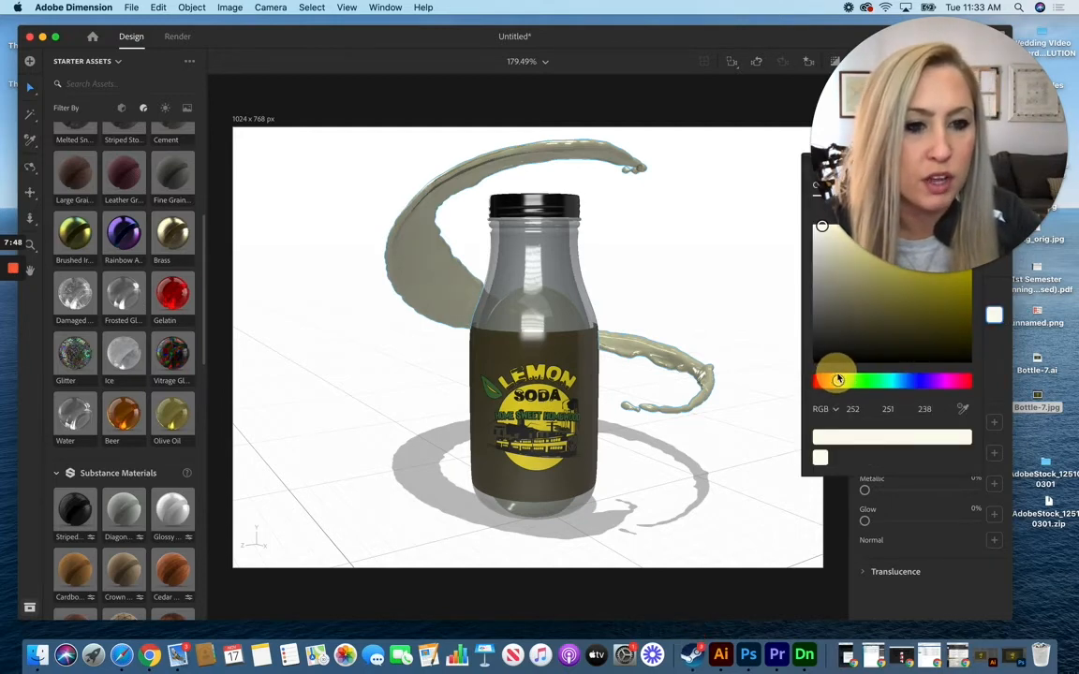
left_click(949, 235)
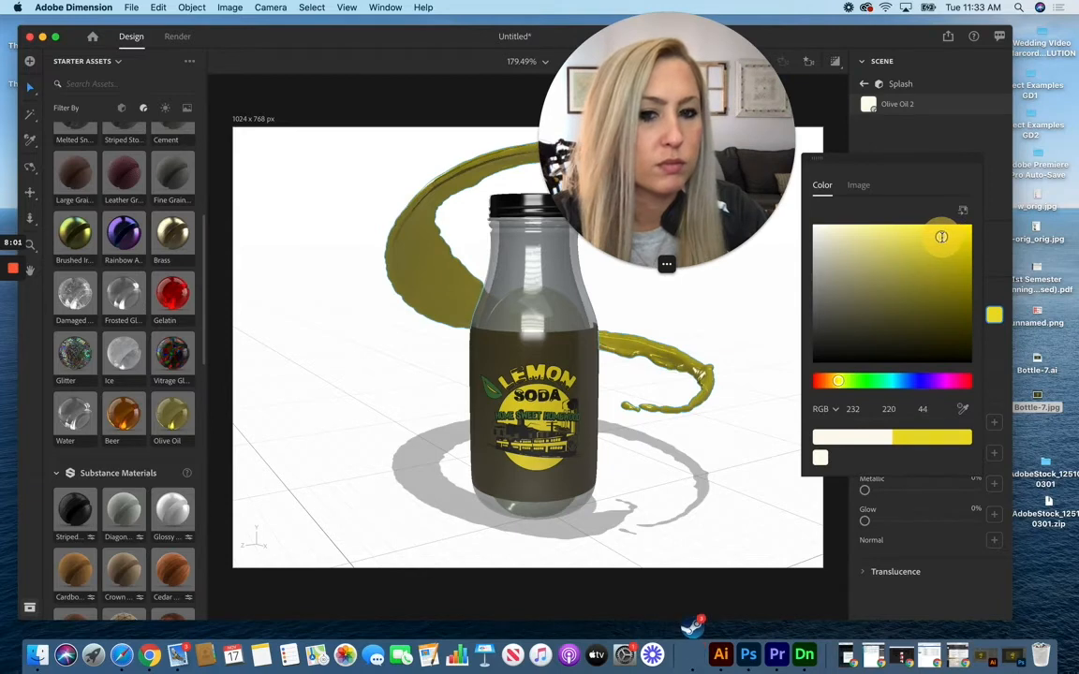
left_click_drag(942, 236, 930, 228)
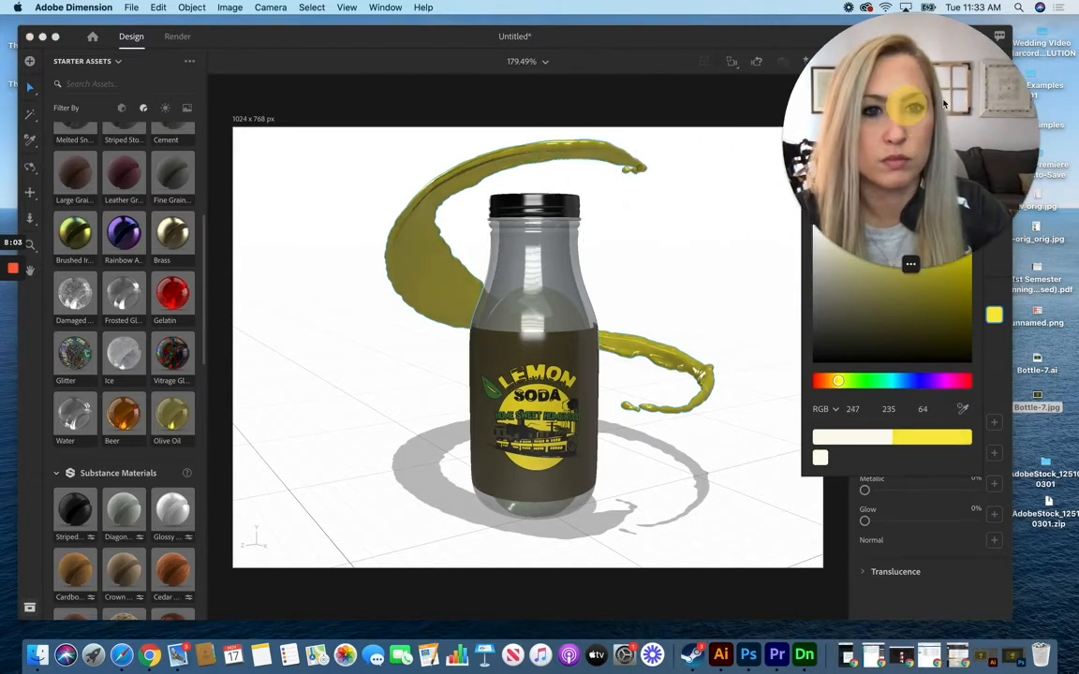
left_click(412, 48)
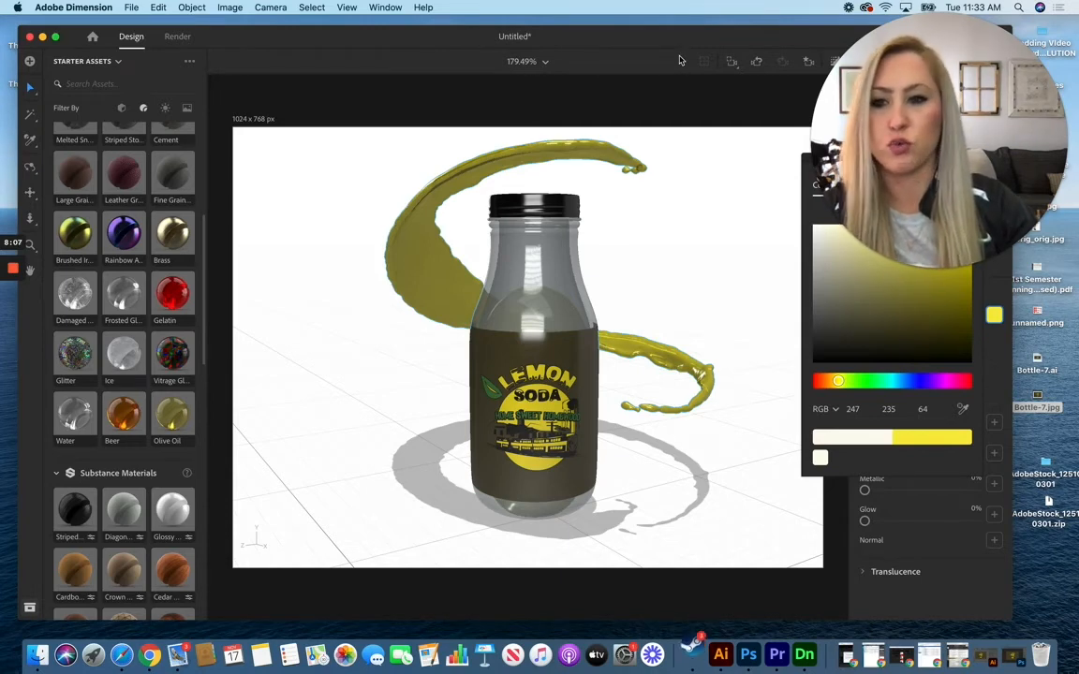
Switch to the Render workspace and move the window so the render settings are fully visible.
left_click(178, 37)
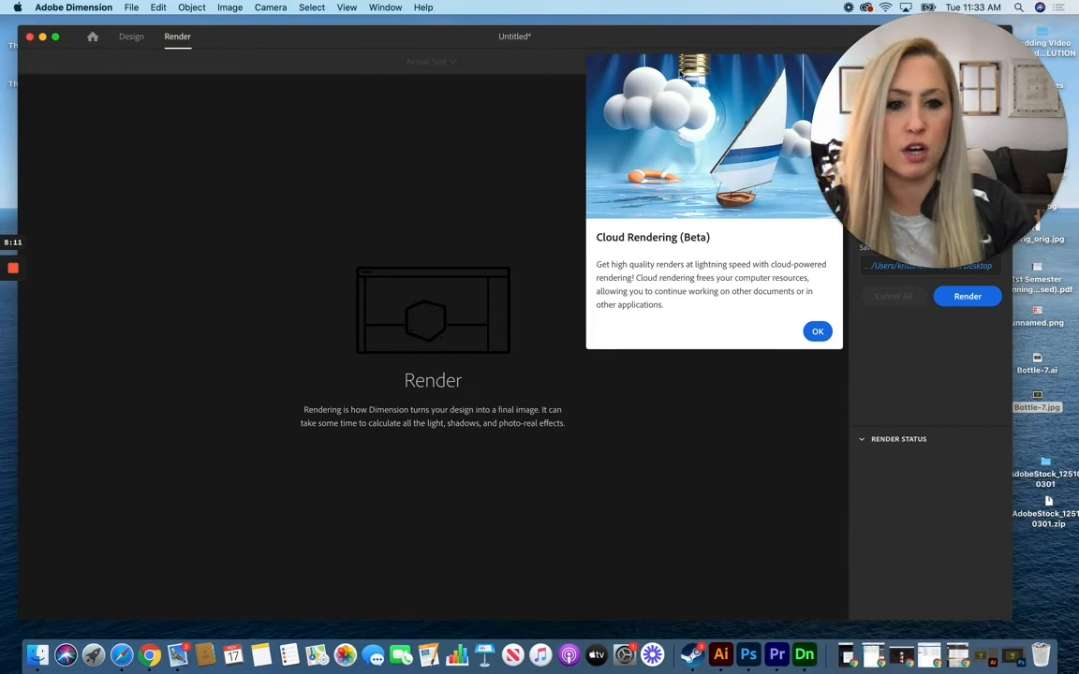
left_click_drag(734, 37, 543, 27)
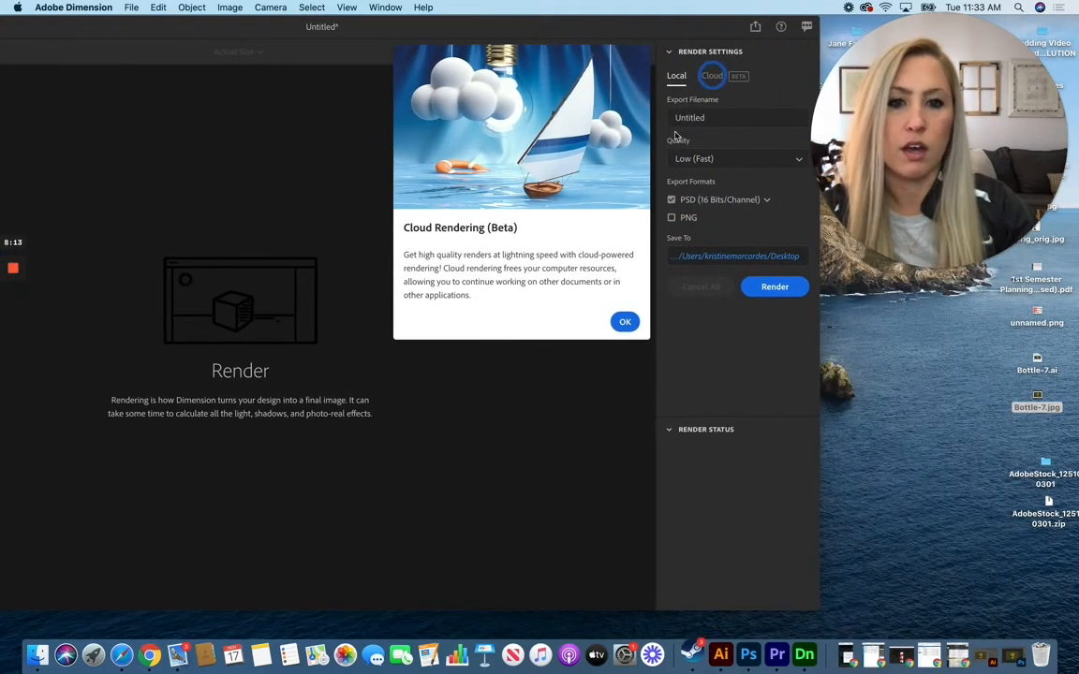
Set the render's export filename to Lemon Soda Untitled.
left_click(665, 121)
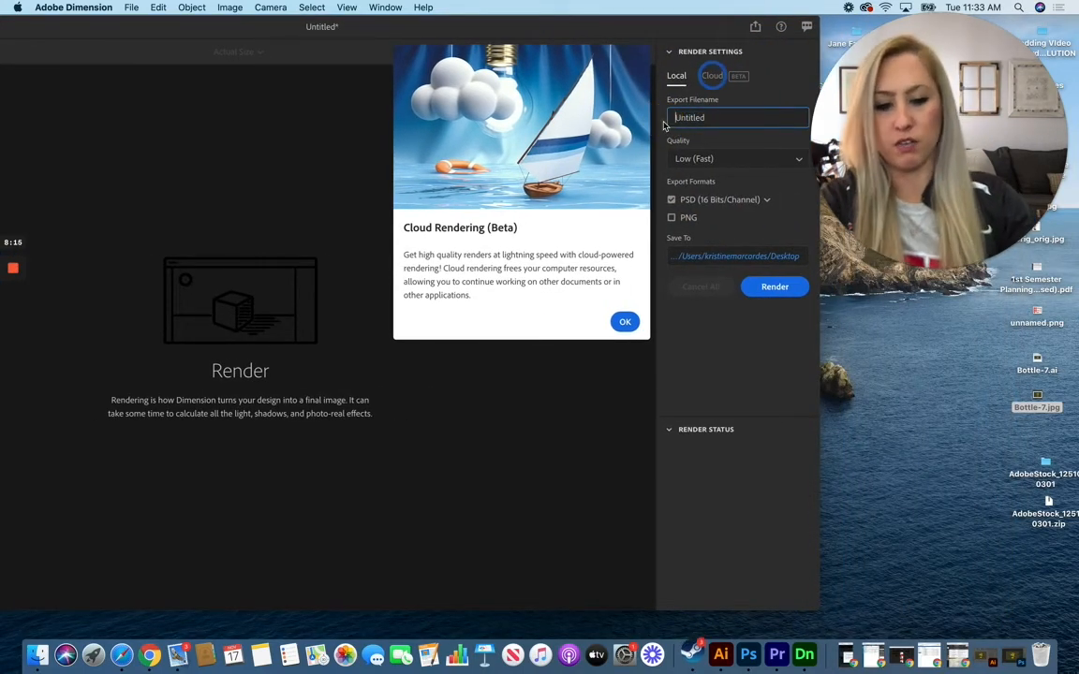
type("Lemona")
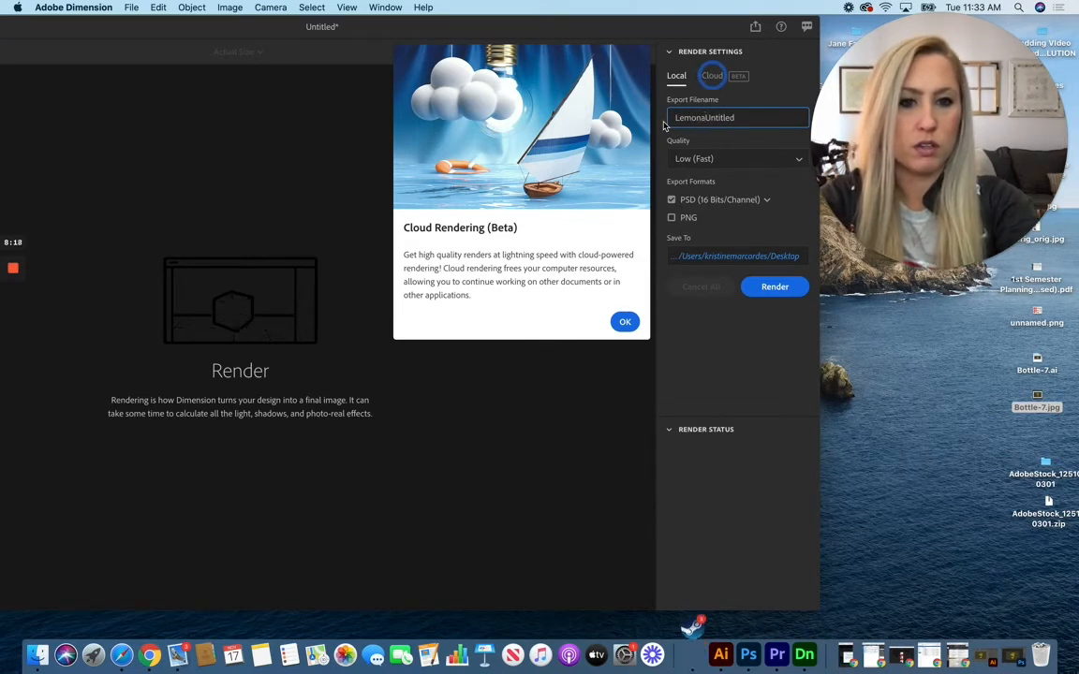
key("BackSpace")
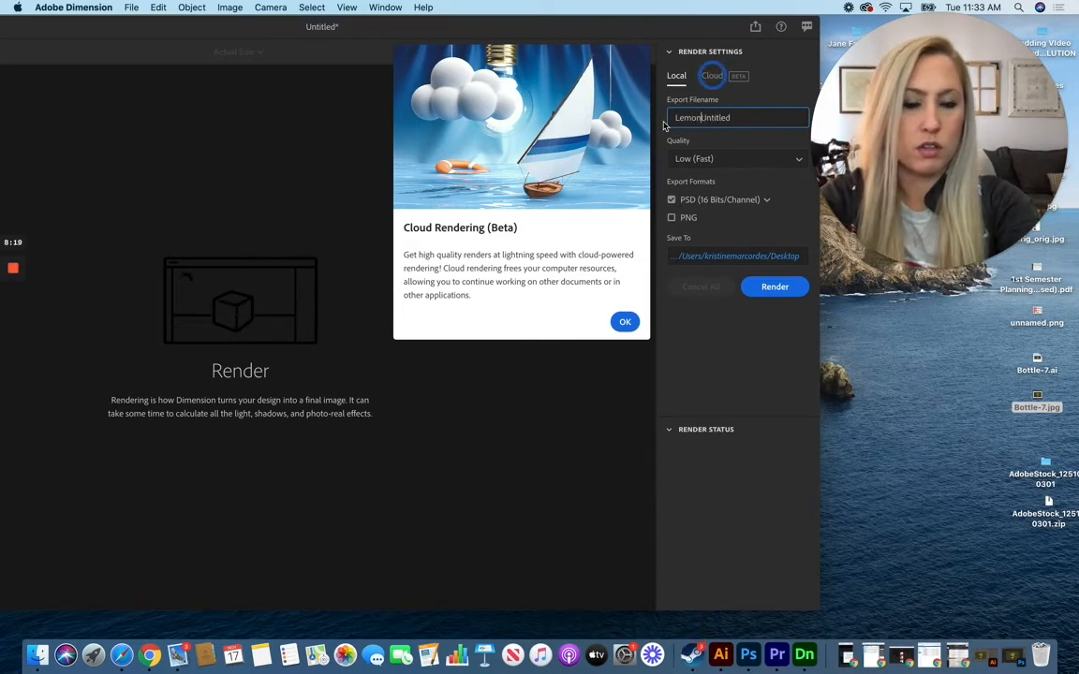
type("Soda")
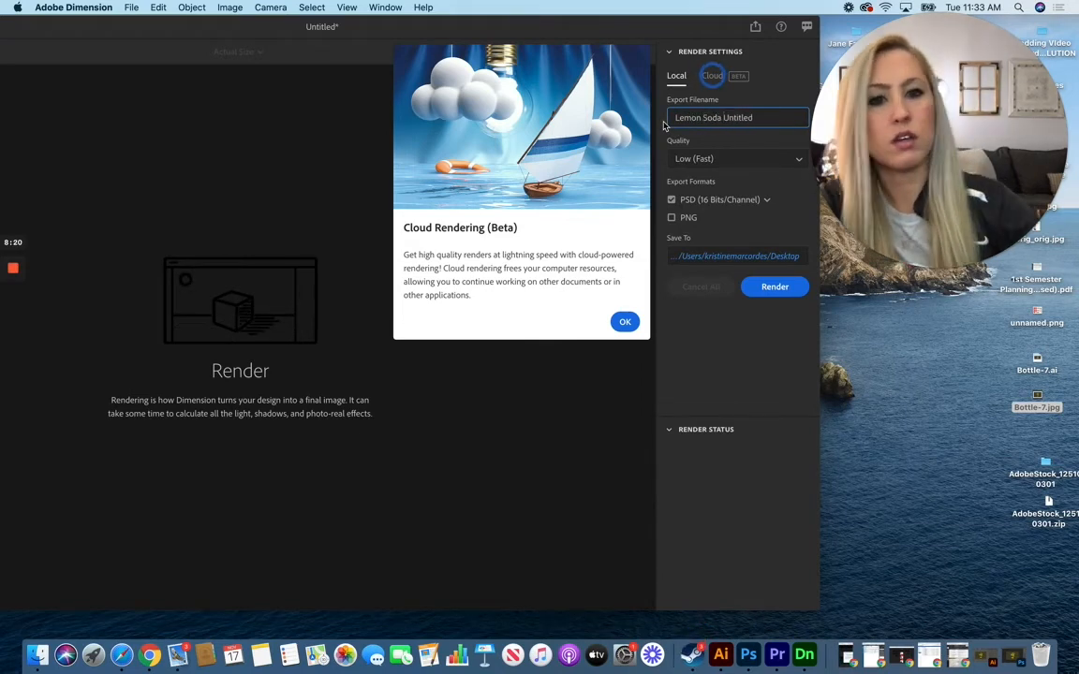
Set the render quality to High (Slow) and start the local render in PSD format.
left_click(729, 159)
left_click(698, 220)
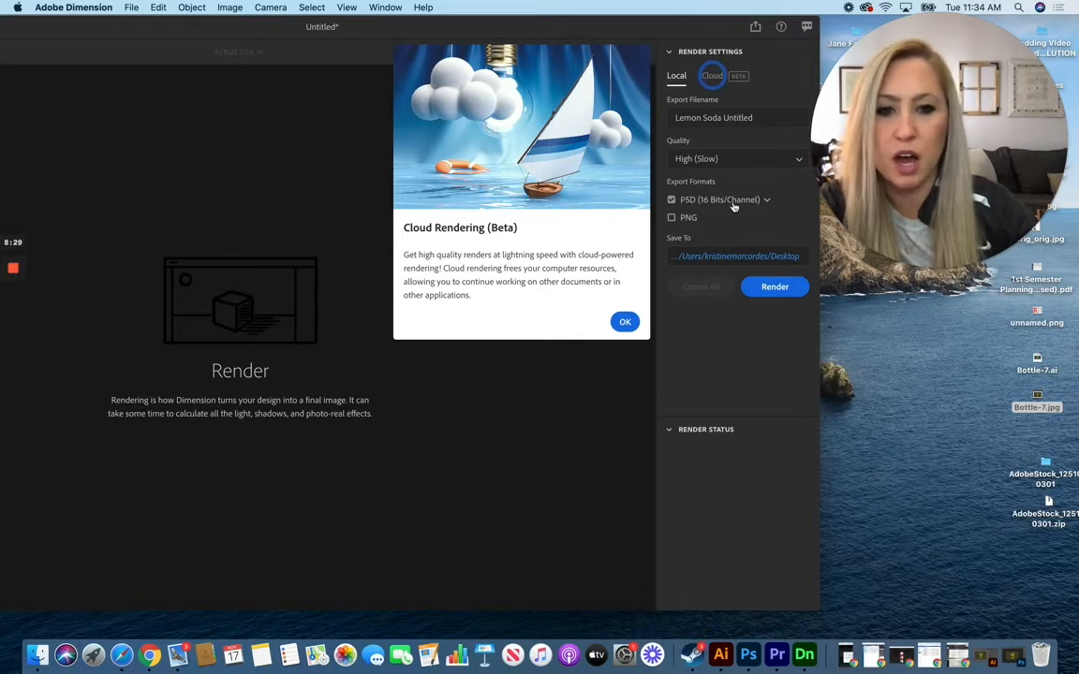
left_click(776, 289)
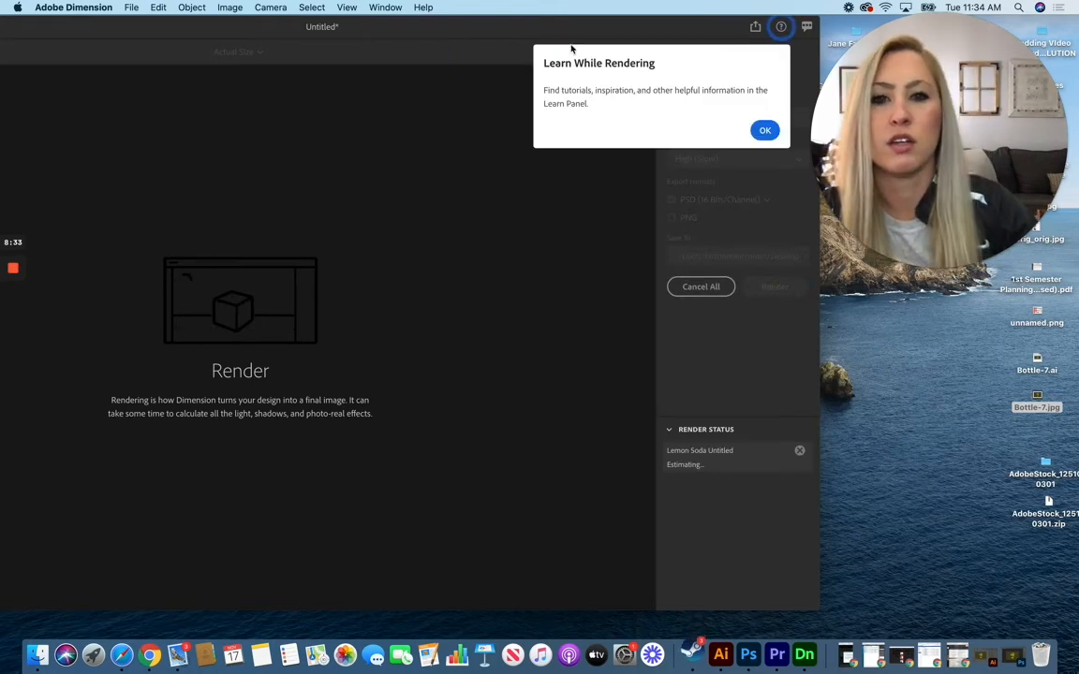
left_click(763, 131)
left_click_drag(503, 34, 679, 27)
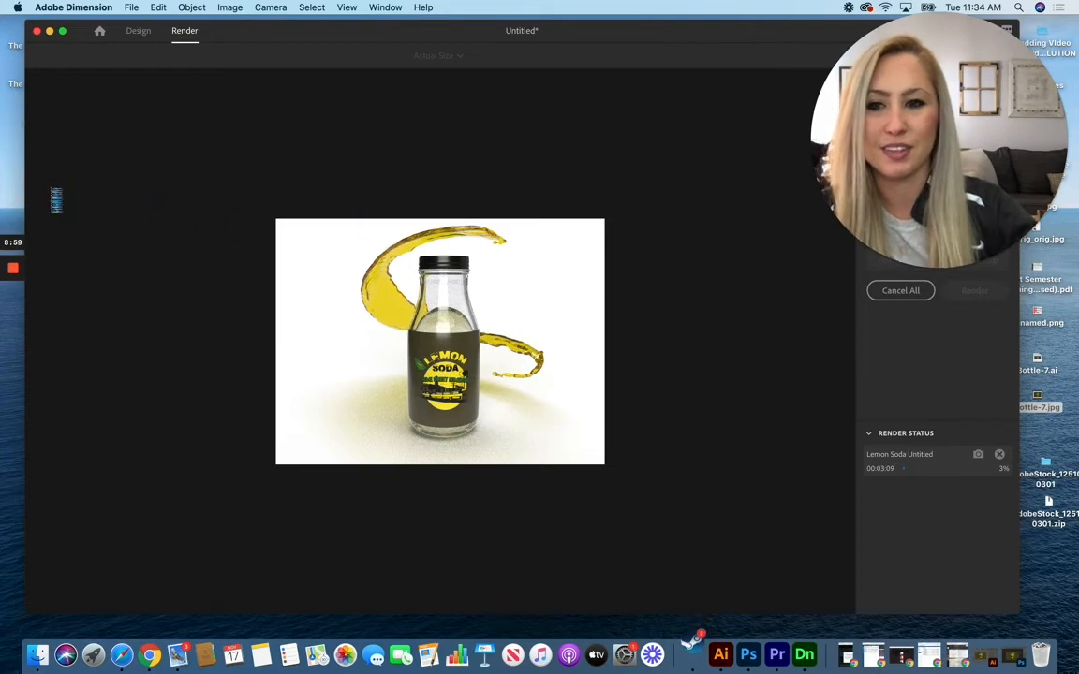
left_click(13, 321)
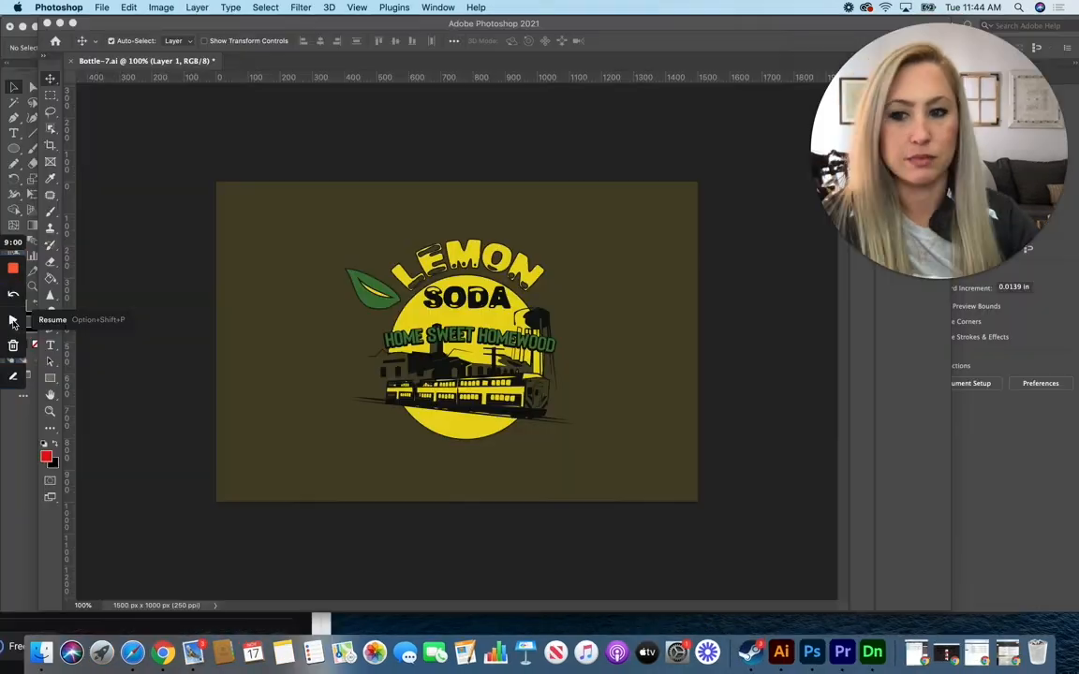
left_click(13, 322)
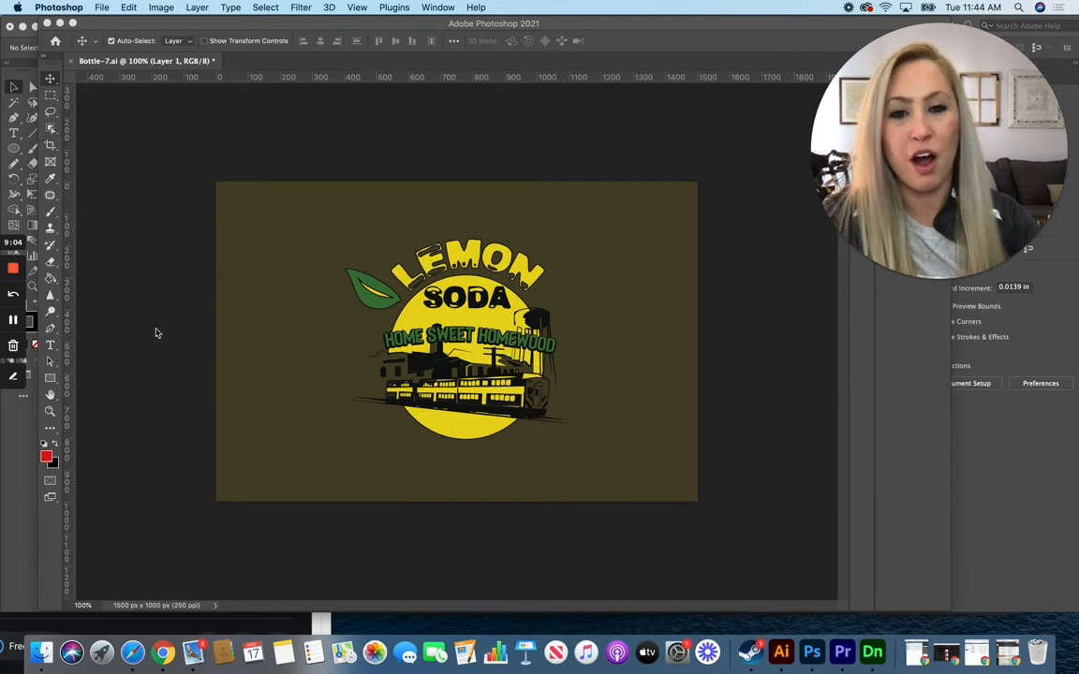
Open the rendered file Lemon Soda Untitled.psd from the Desktop in Photoshop.
left_click(101, 7)
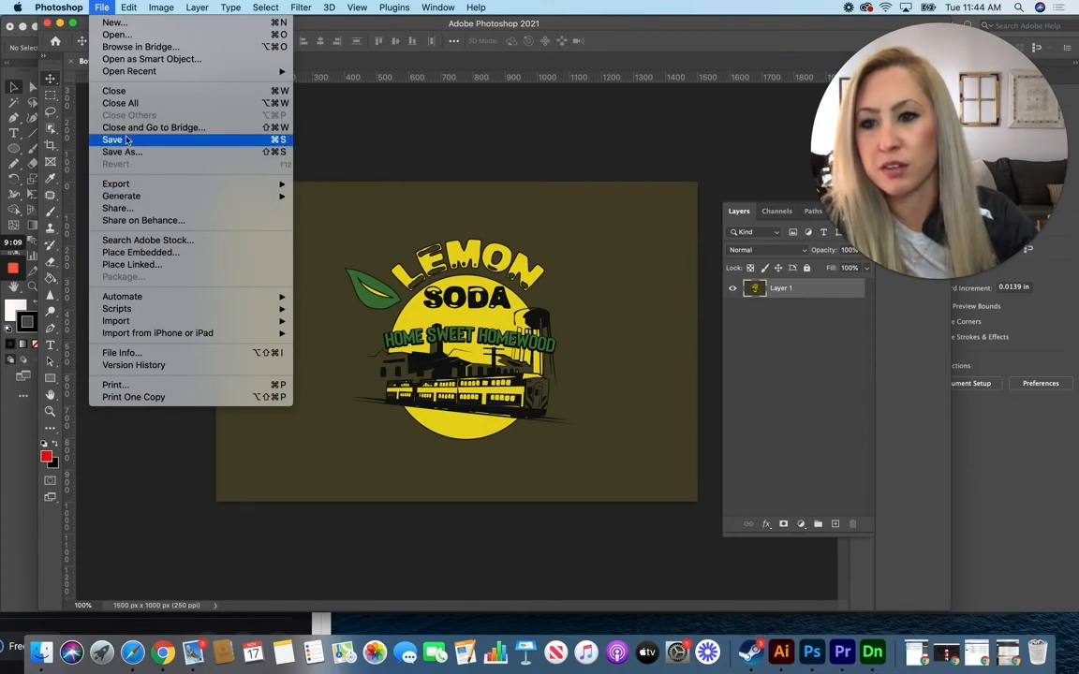
left_click(129, 35)
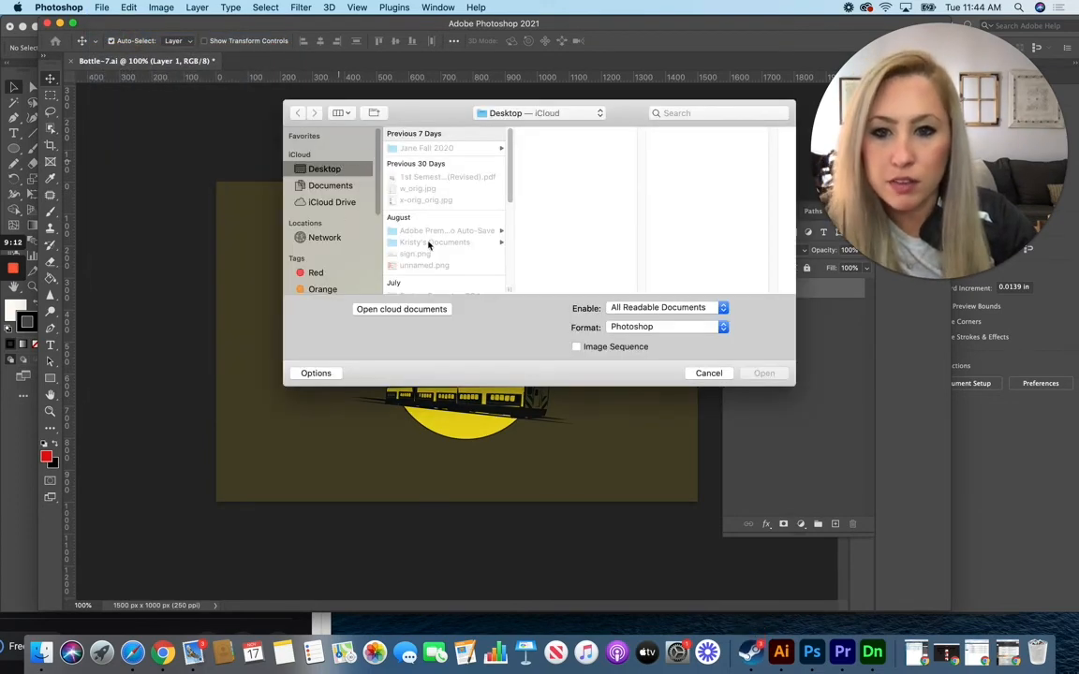
scroll(435, 234, "down", 3)
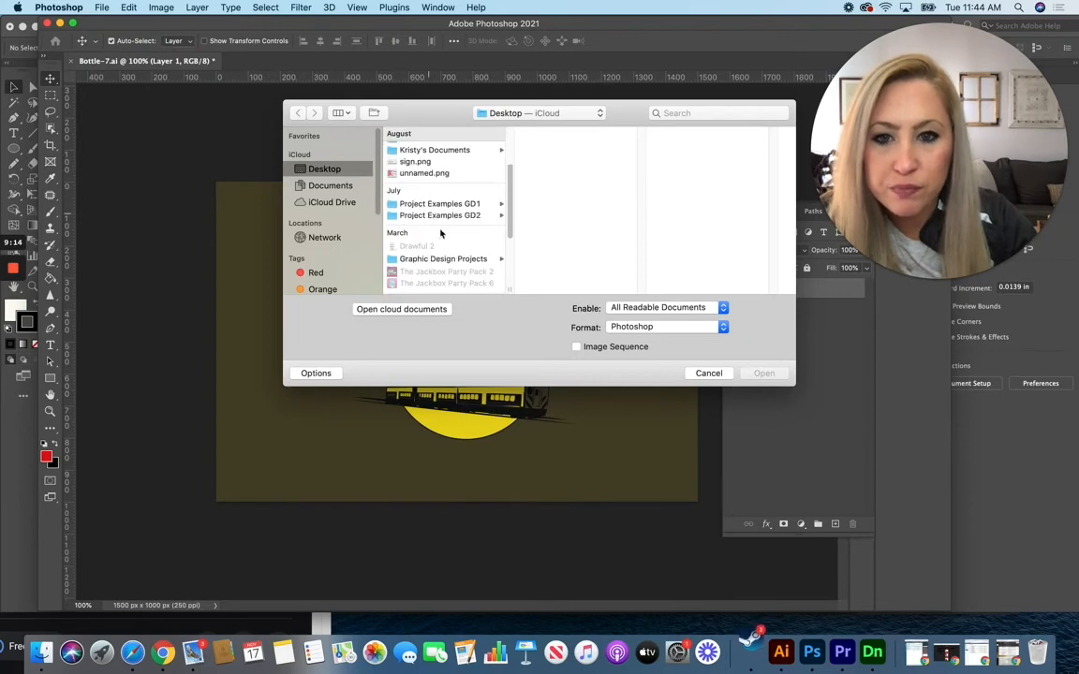
scroll(427, 258, "down", 3)
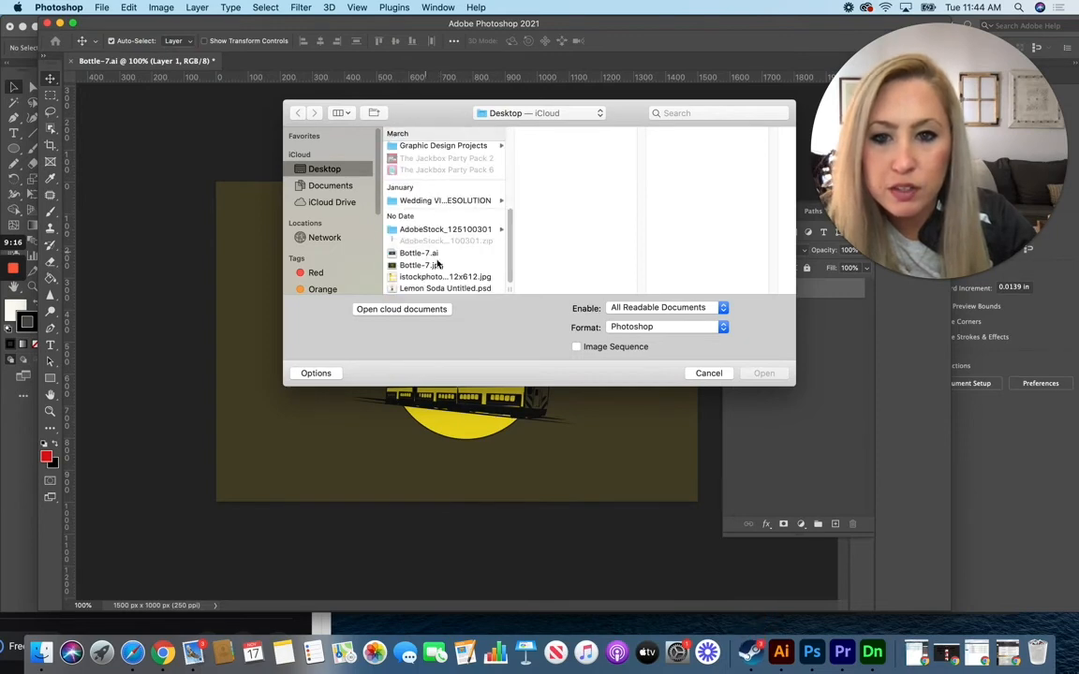
left_click(415, 289)
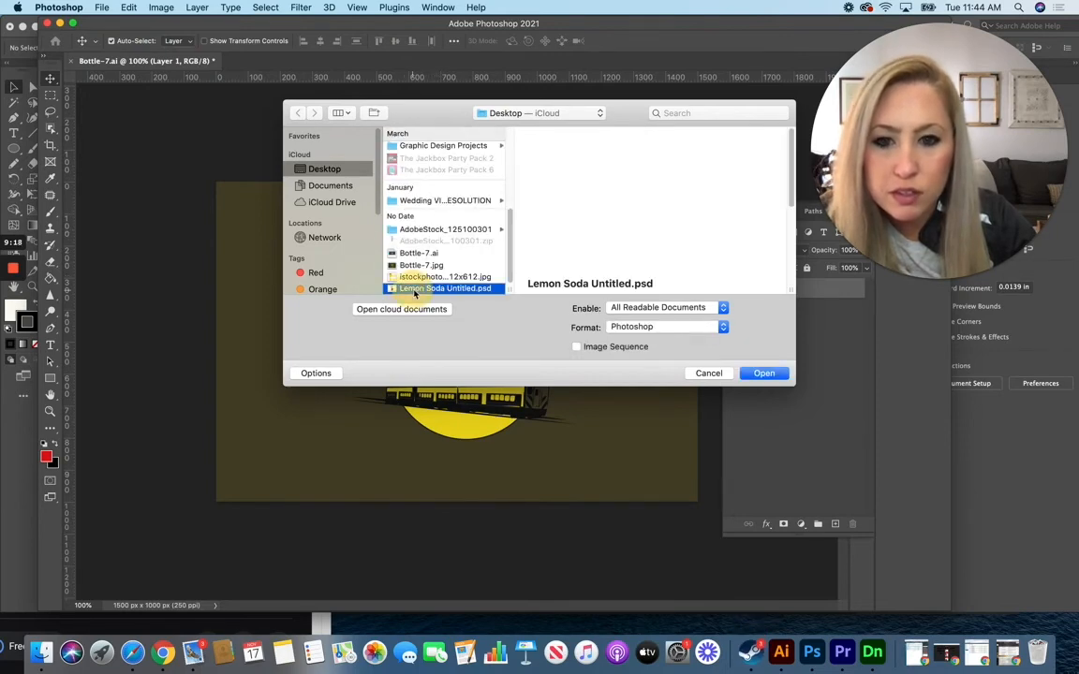
left_click(766, 373)
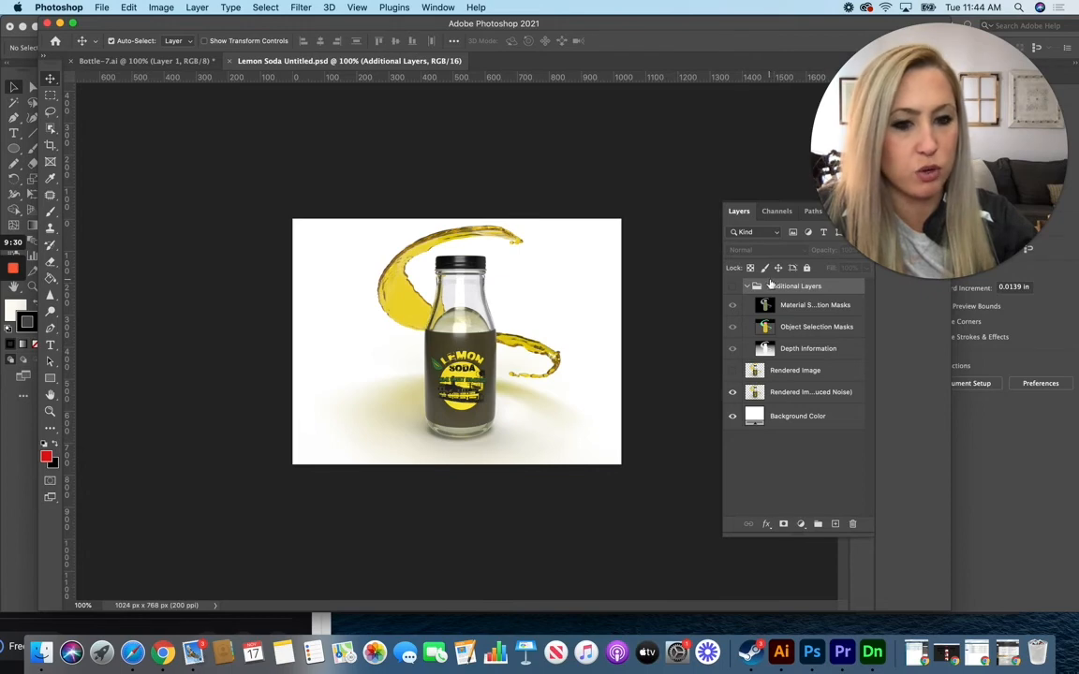
Delete the Background Color layer from the rendered bottle document so the backdrop is transparent.
left_click(798, 420)
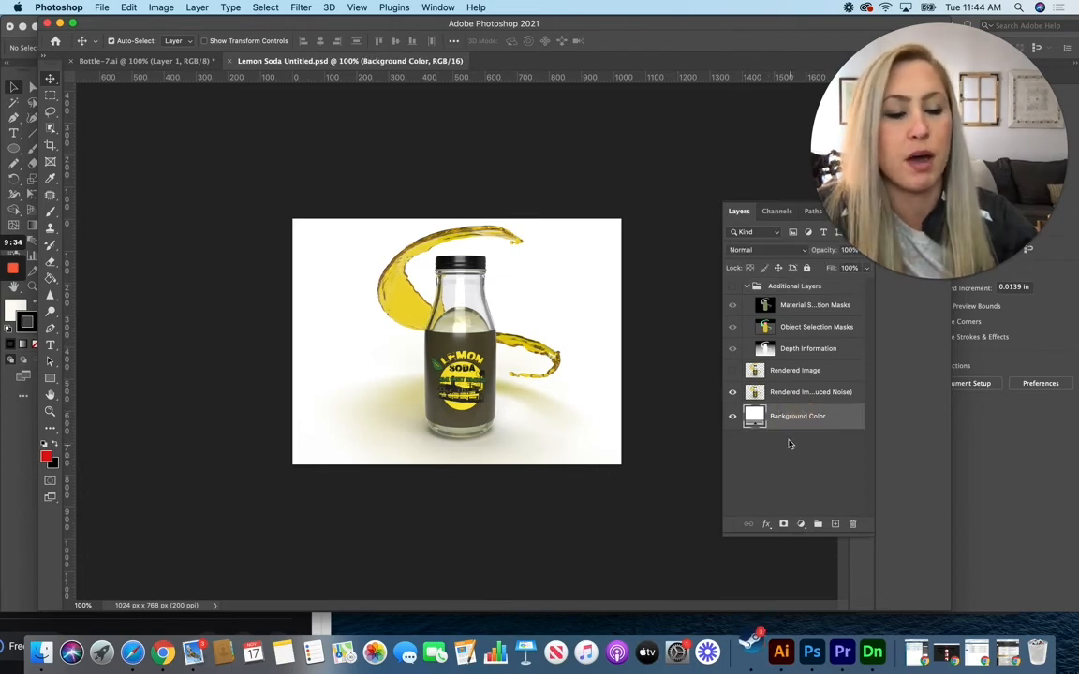
left_click_drag(789, 421, 853, 523)
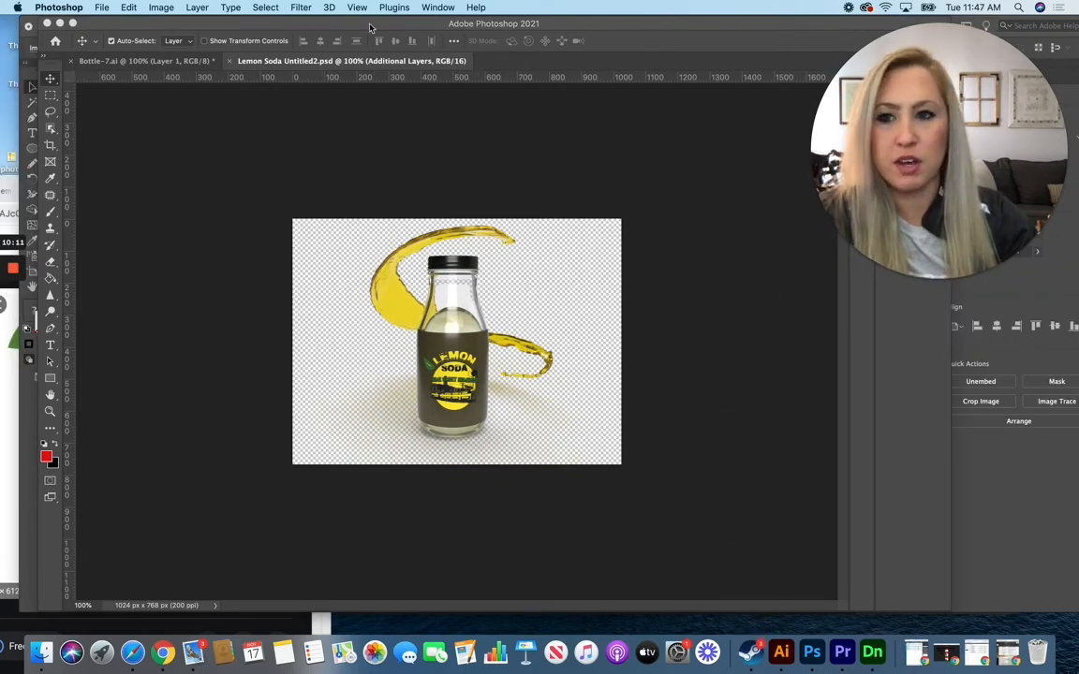
left_click_drag(370, 28, 332, 38)
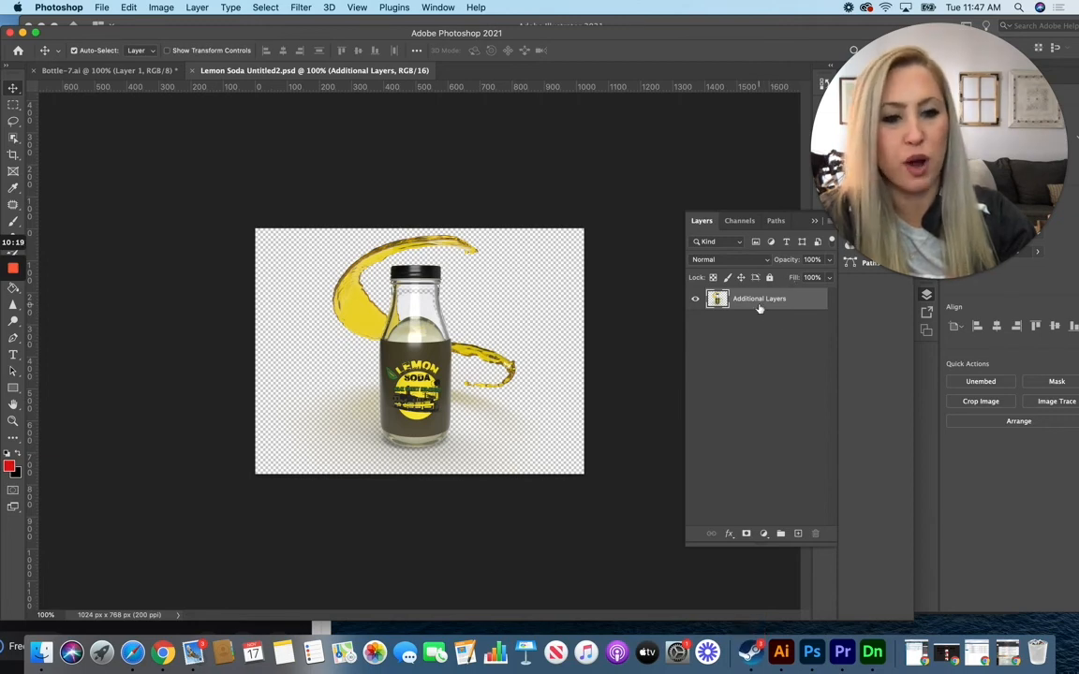
left_click(102, 7)
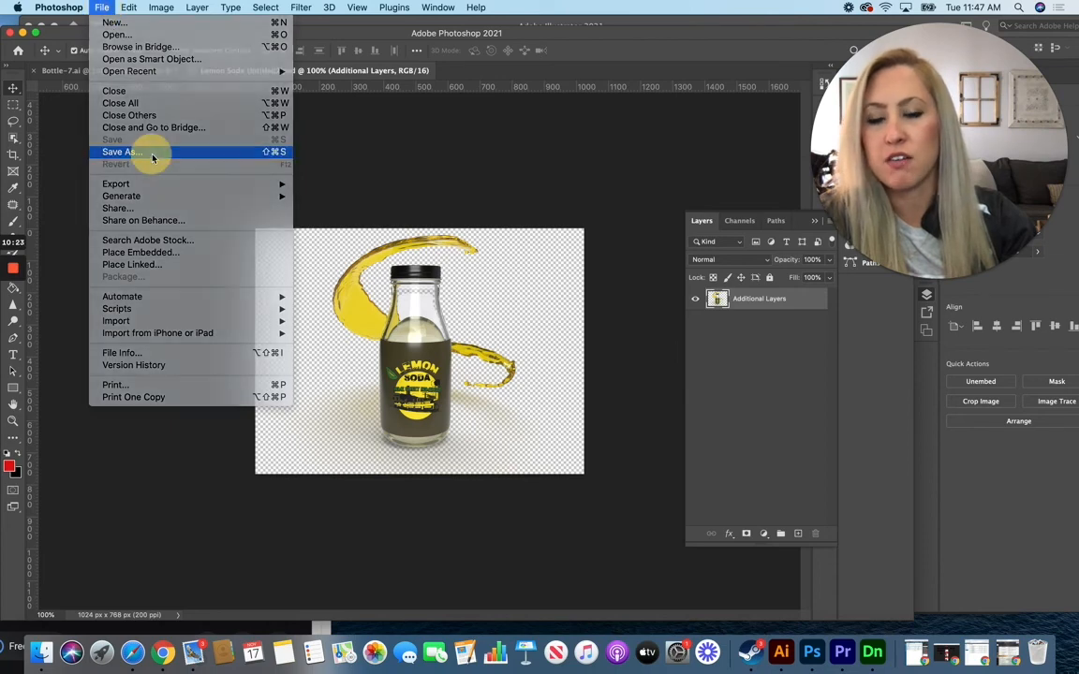
left_click(152, 157)
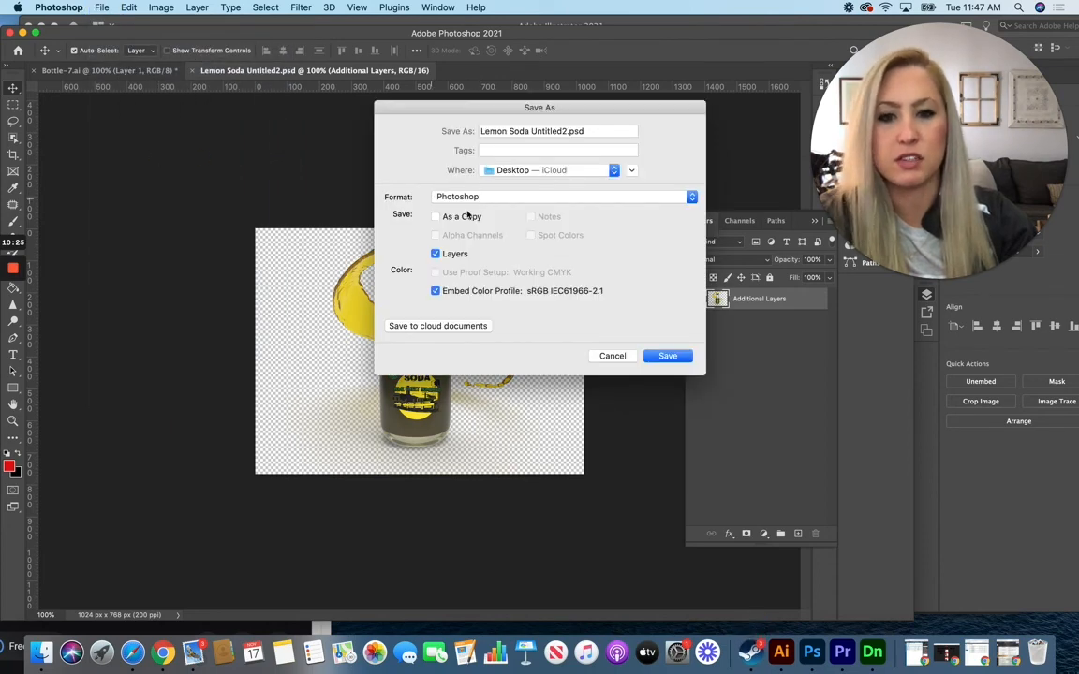
left_click(613, 356)
Switch to Illustrator and detach Lemon Soda Untitled2.psd, with its transparent bottle image, into a floating document window.
left_click(23, 34)
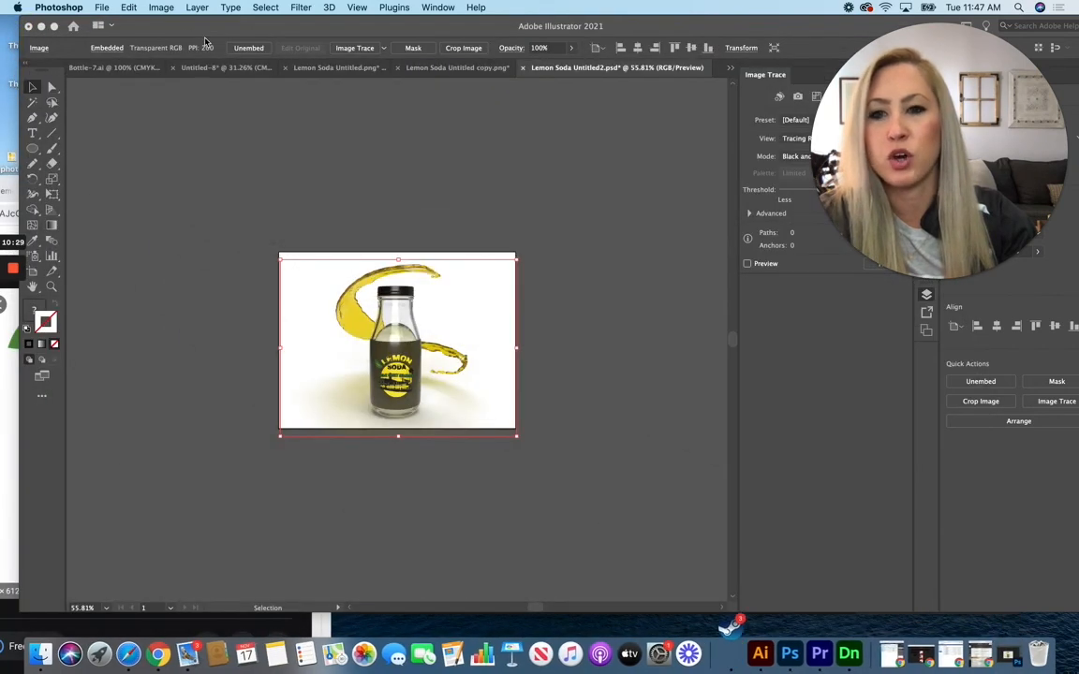
left_click_drag(397, 353, 391, 302)
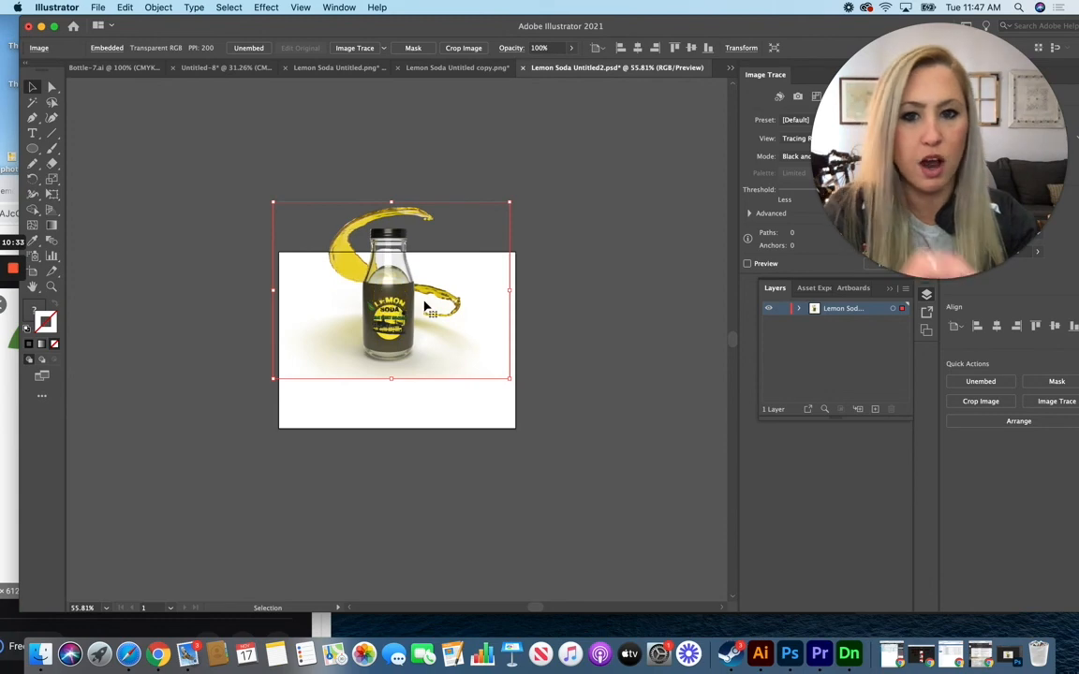
left_click(584, 71)
left_click_drag(599, 113, 626, 221)
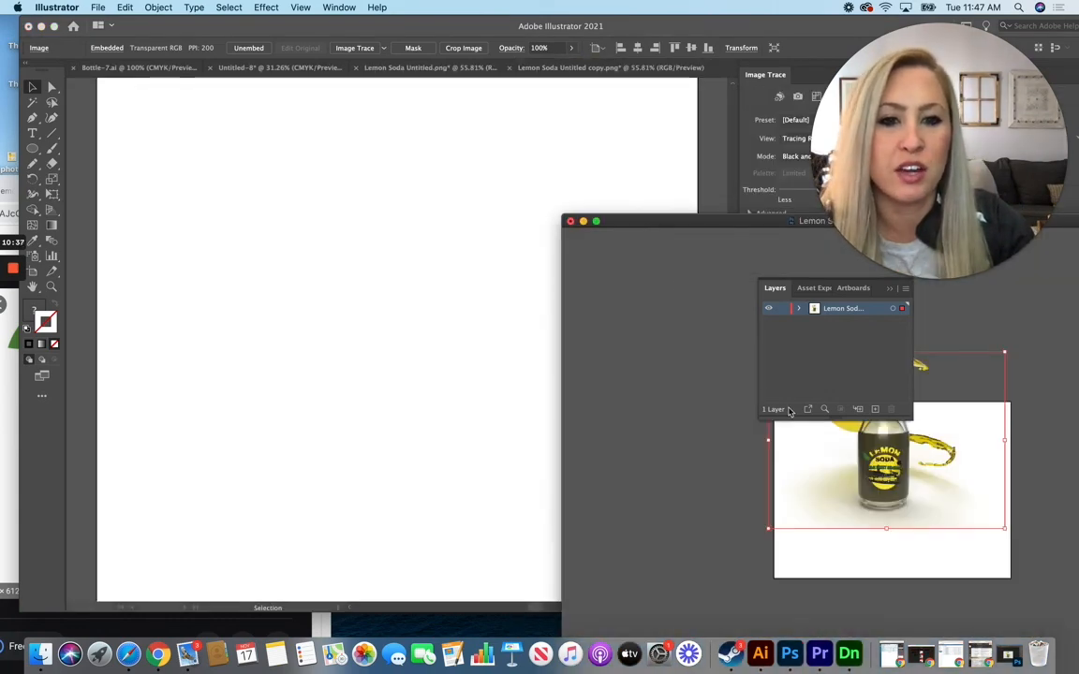
Bring up the Untitled-8 poster behind the floating window and transfer the bottle image onto it.
left_click(546, 70)
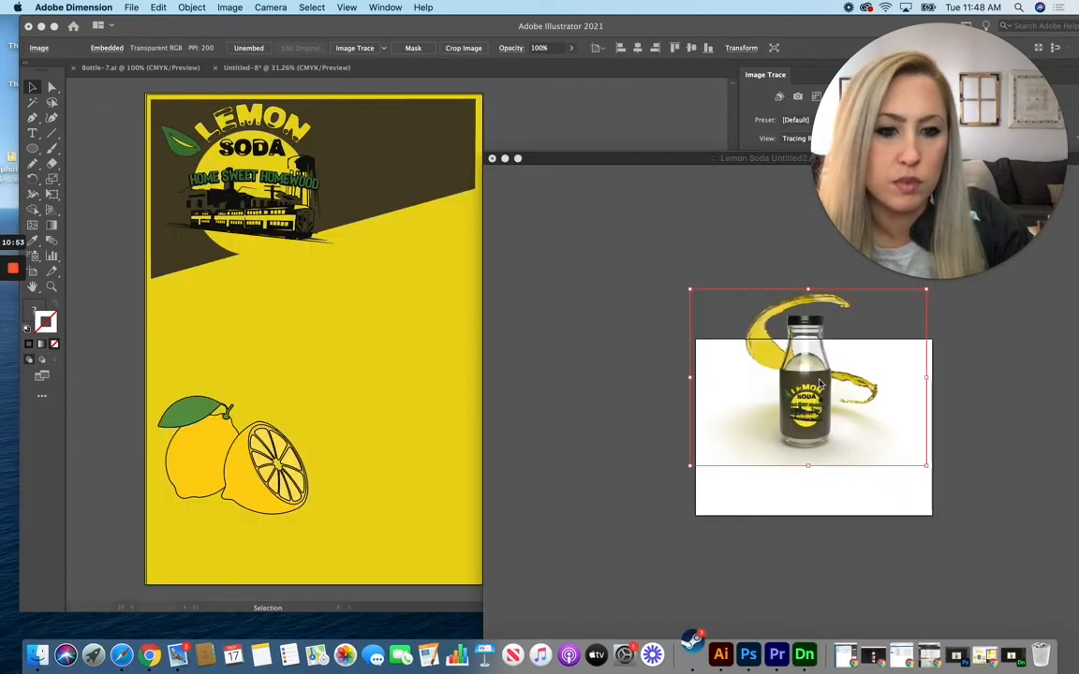
left_click(628, 429)
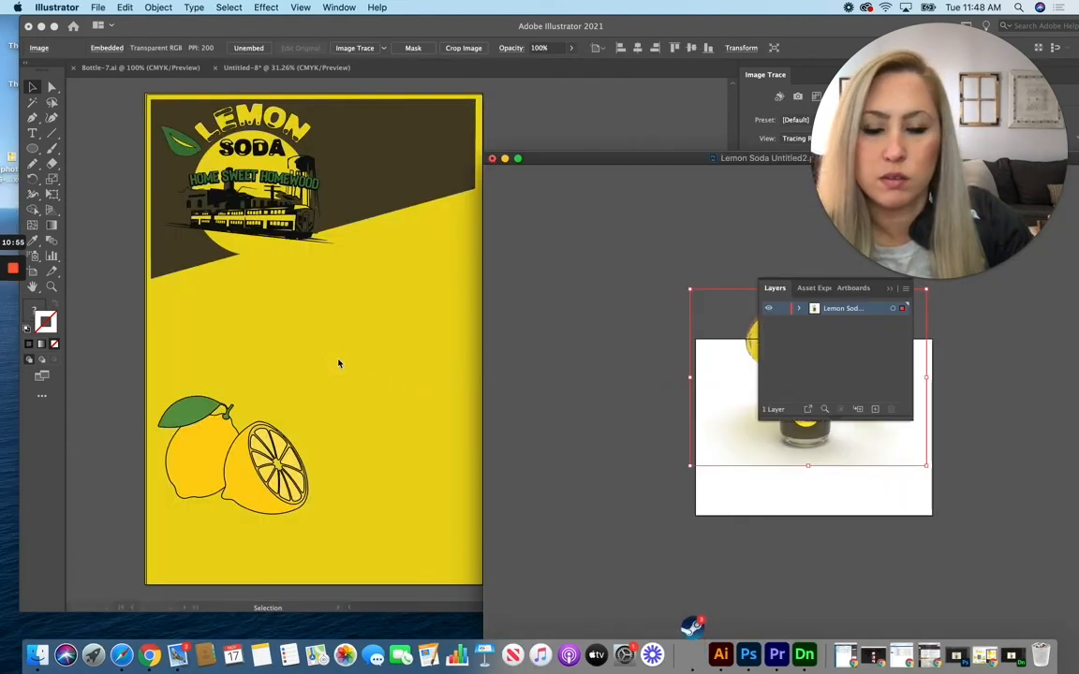
left_click_drag(819, 448, 367, 394)
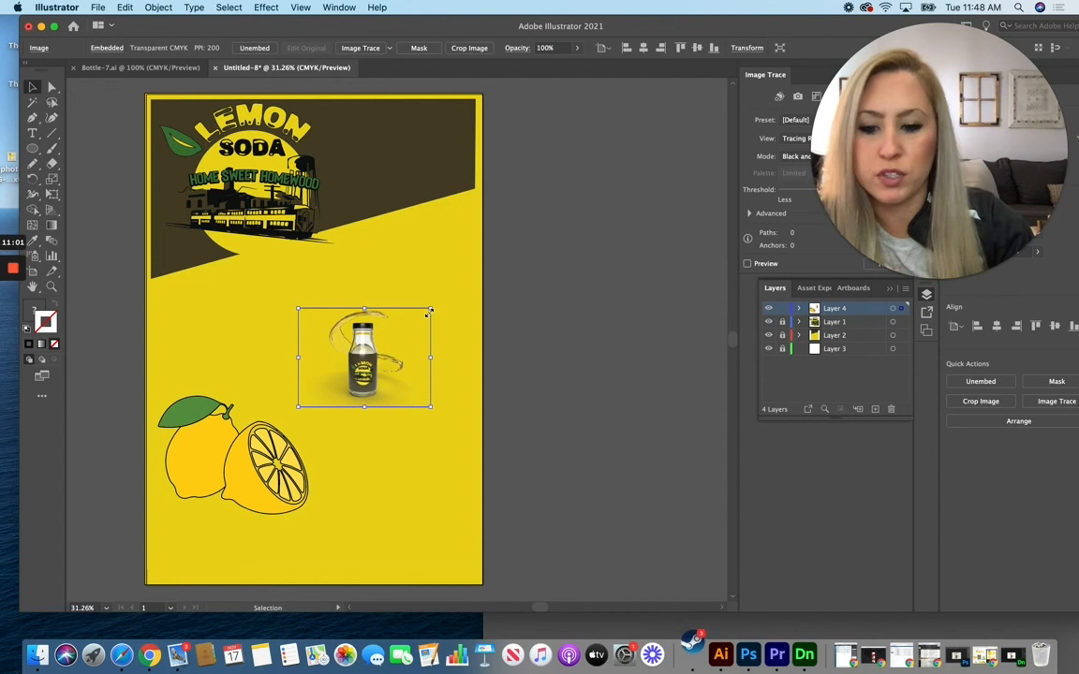
Enlarge the bottle image proportionally, position it beside the lemon illustration in the poster's lower half, and deselect it.
left_click_drag(432, 308, 570, 205)
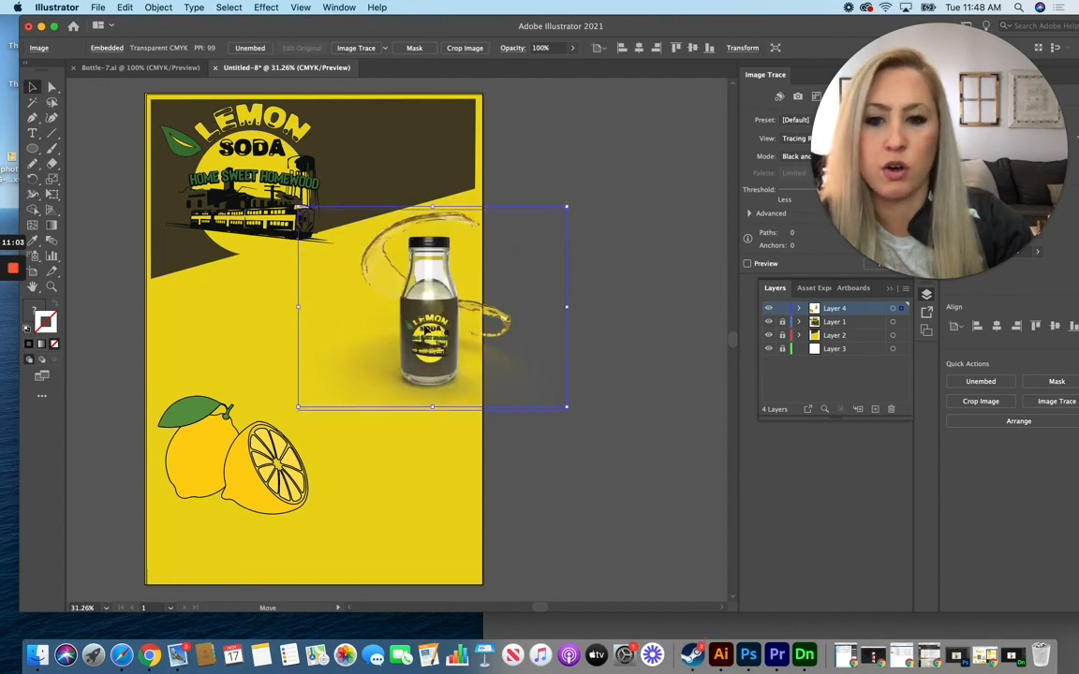
left_click_drag(432, 305, 324, 422)
left_click_drag(455, 320, 566, 240)
left_click_drag(369, 400, 314, 398)
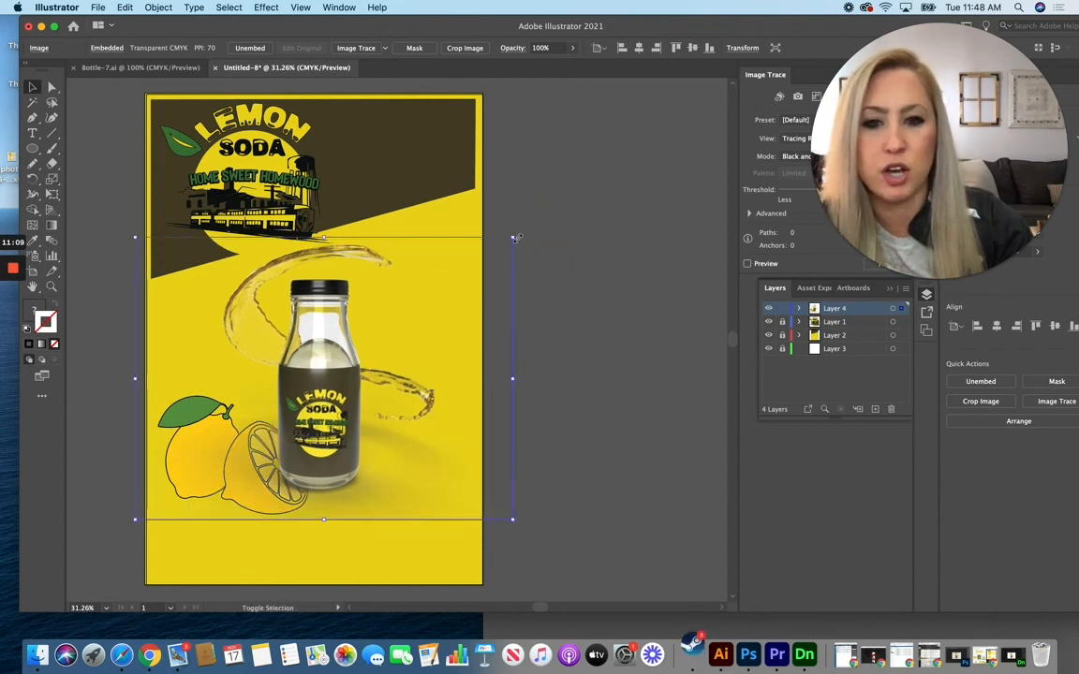
left_click_drag(515, 237, 542, 224, "shift")
left_click_drag(350, 346, 321, 367)
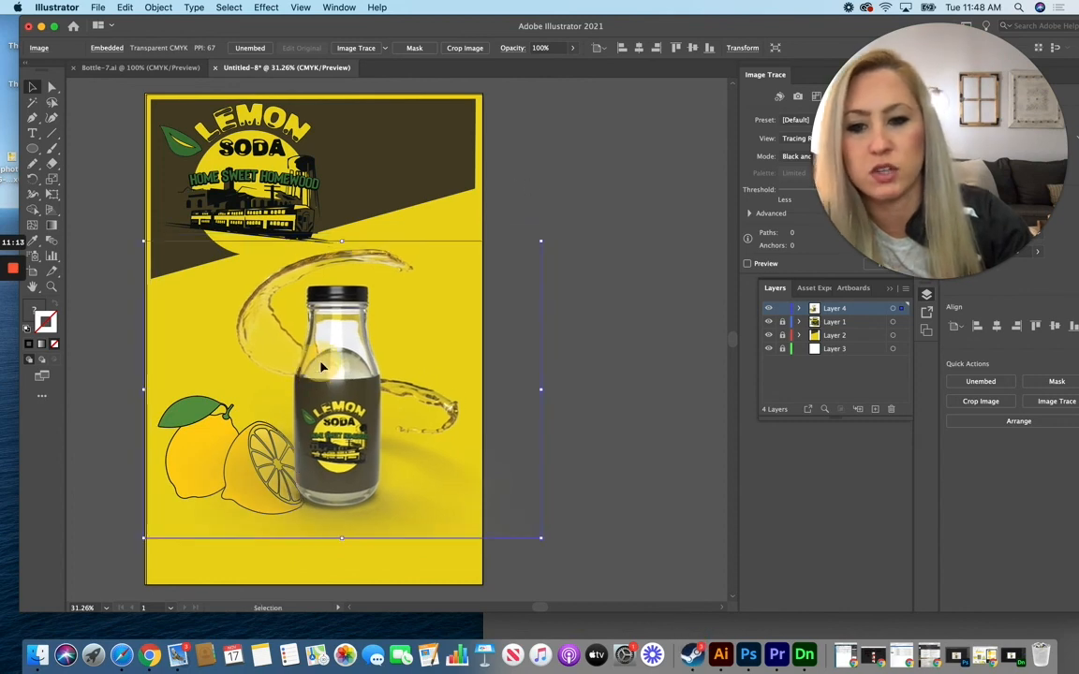
left_click(644, 197)
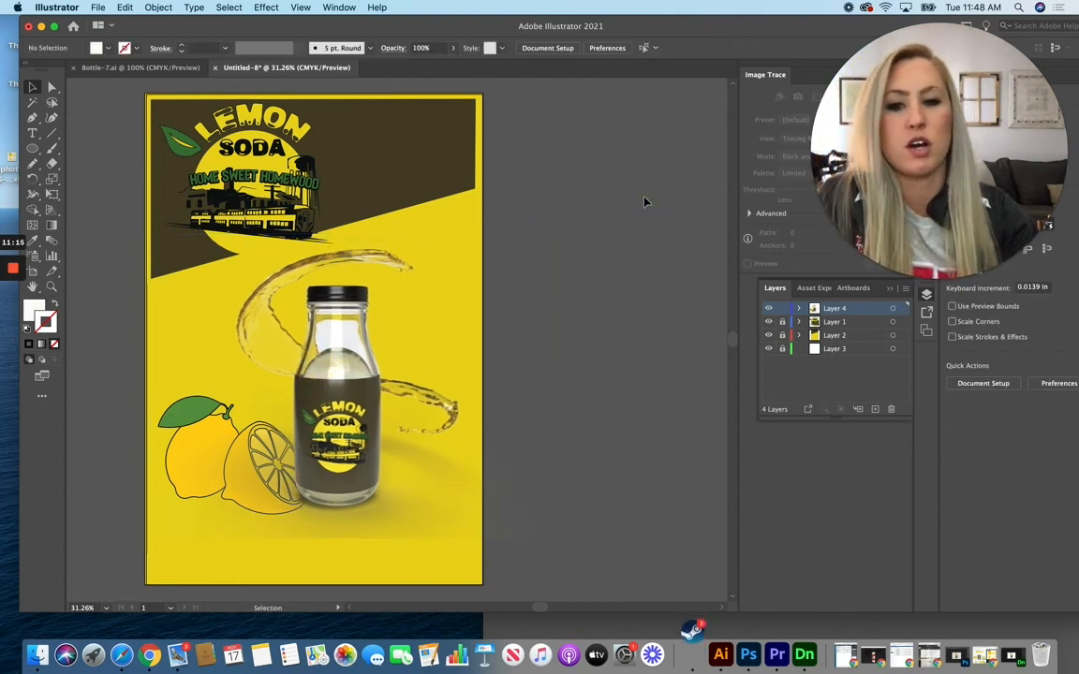